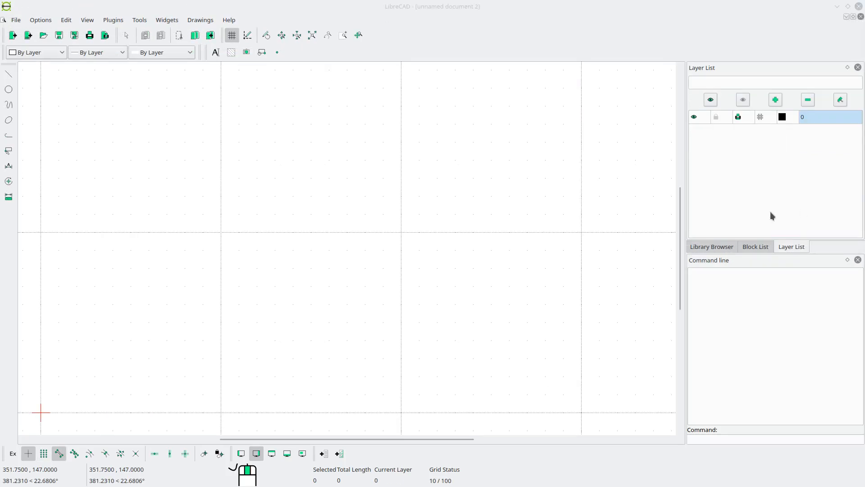
Check the paper format in the drawing preferences and set the main drawing unit to Inch.
click(41, 21)
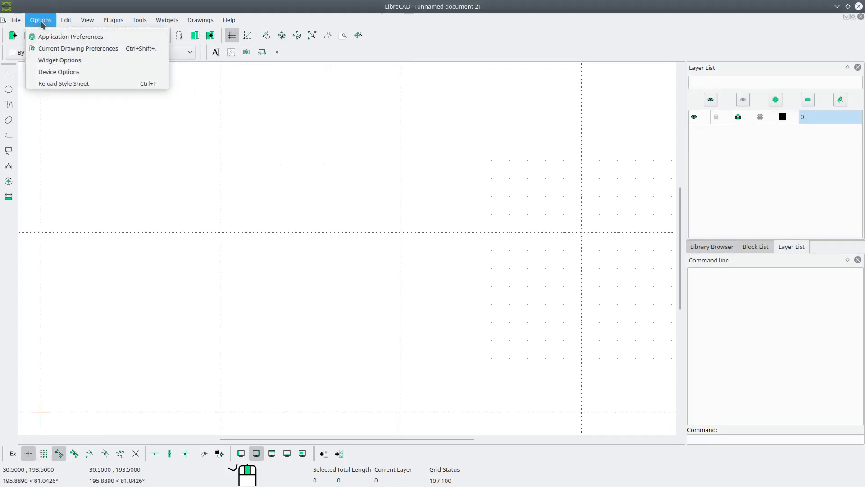
click(45, 49)
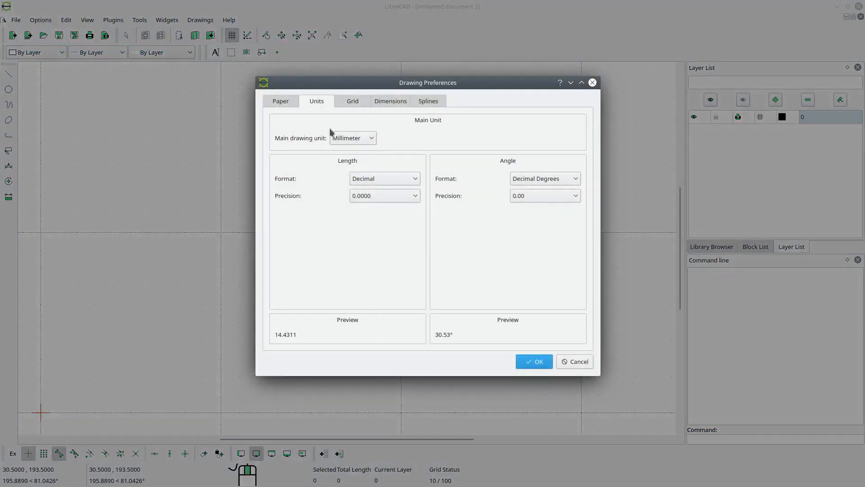
click(282, 104)
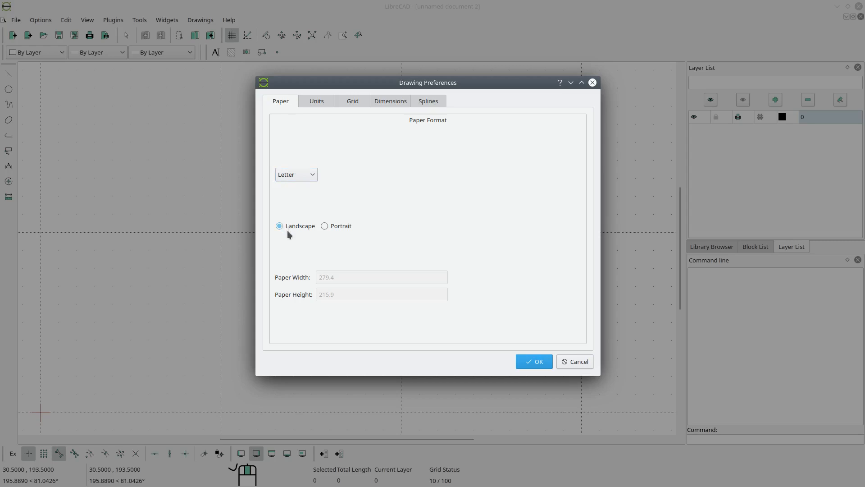
click(316, 101)
click(340, 136)
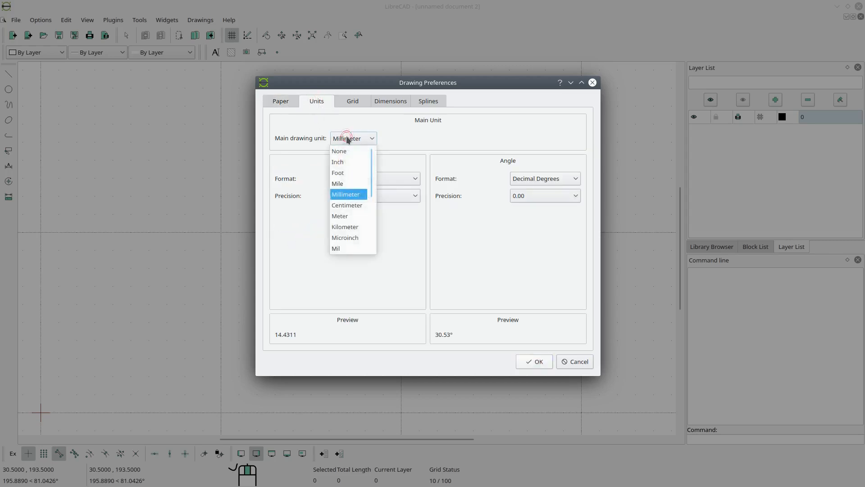
click(351, 162)
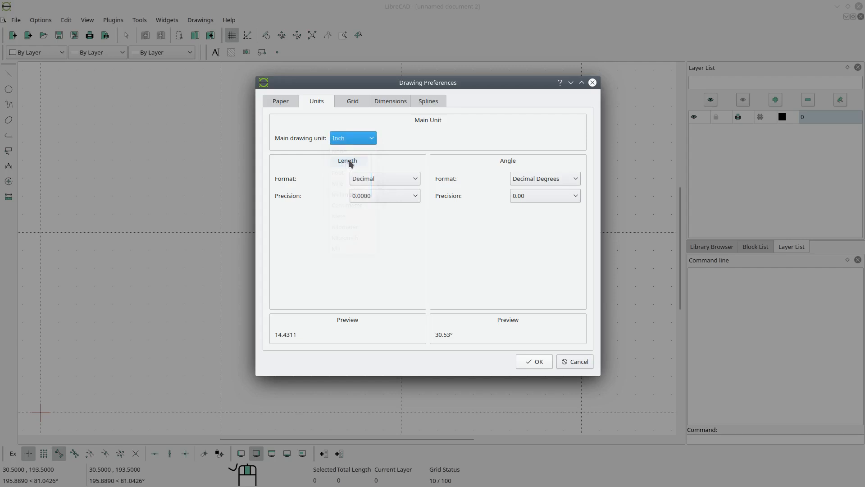
click(529, 360)
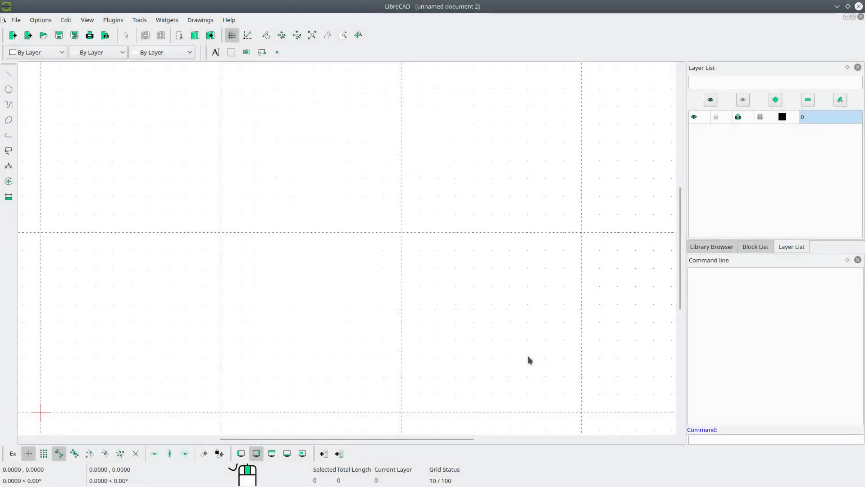
Create a layer named "Paper Format" with Magenta color, 0.35mm (ISO) width and Continuous line type.
click(774, 102)
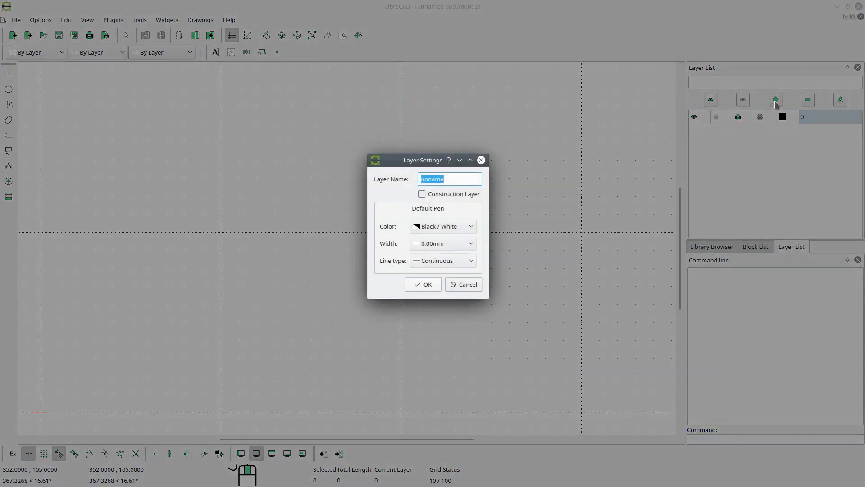
text(Paper Format)
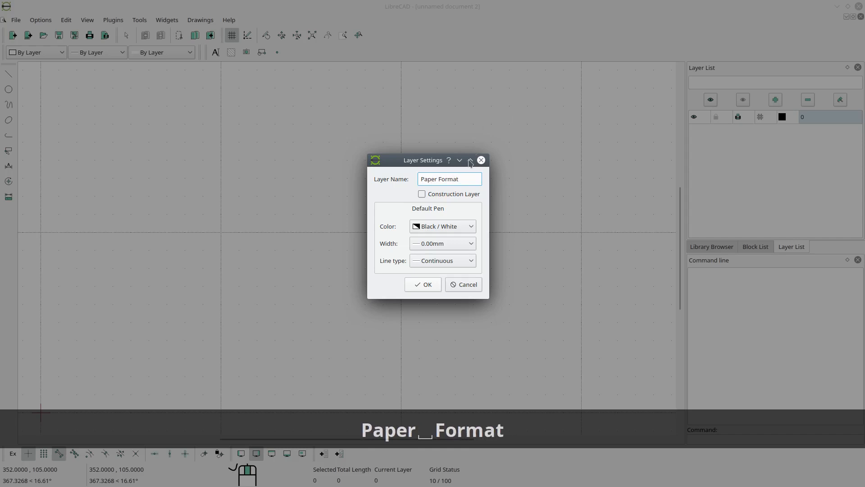
click(466, 225)
click(449, 314)
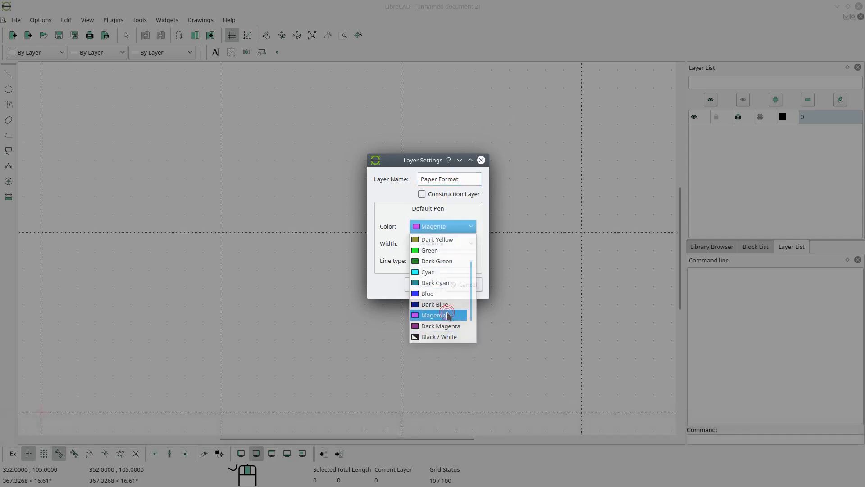
click(452, 245)
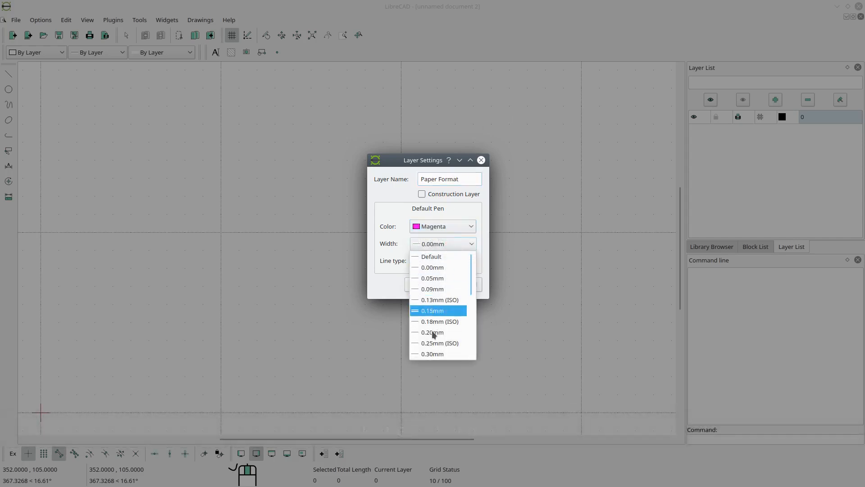
click(445, 336)
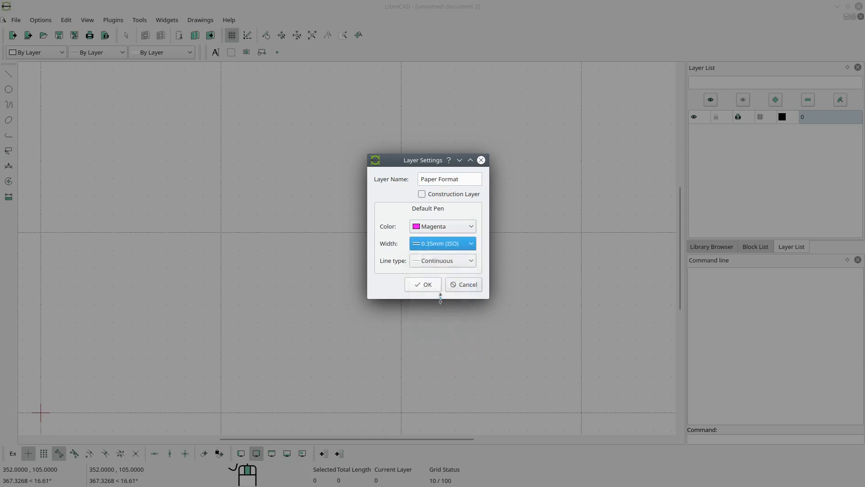
click(426, 285)
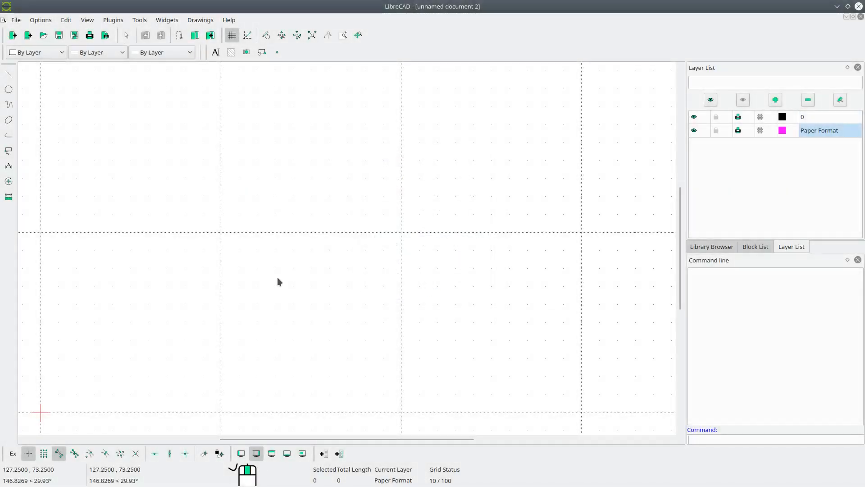
Draw the paper outline as a rectangle from corner 0,0 to corner 11,8.5.
click(11, 75)
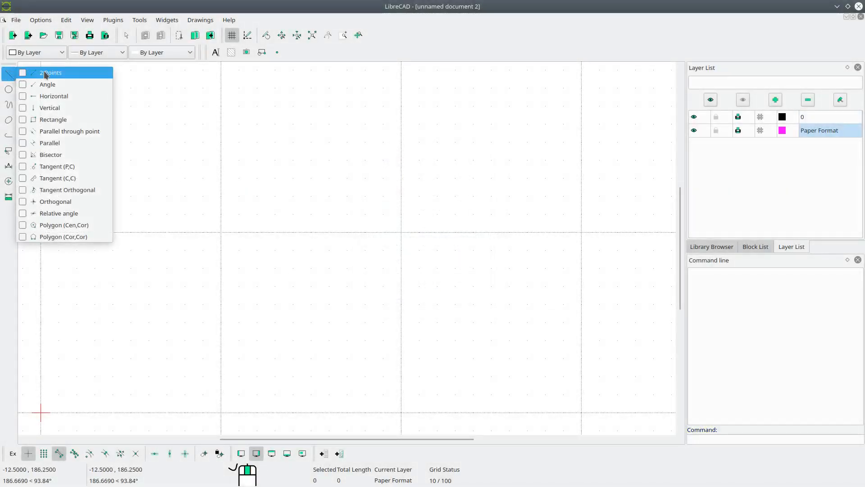
click(57, 116)
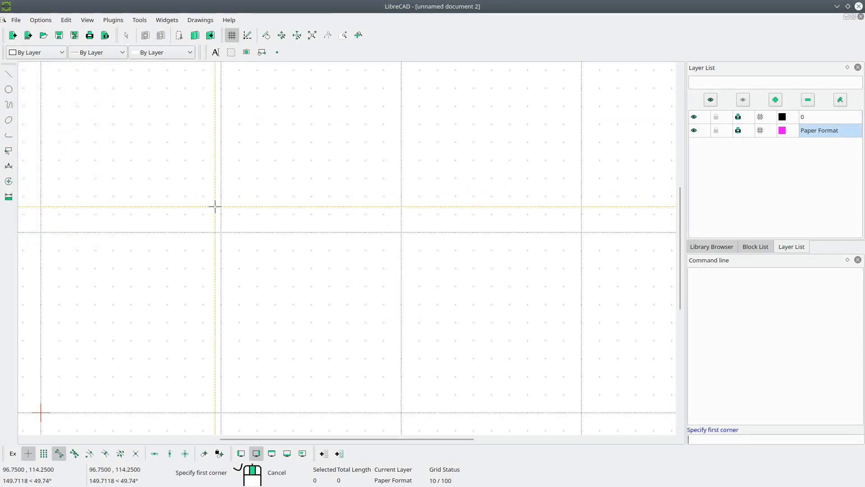
text(0,0)
key(Return)
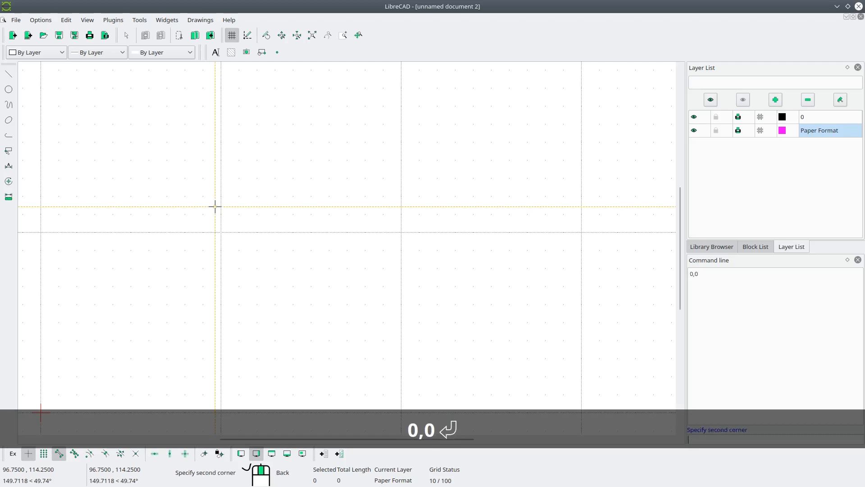
text(11,8.5)
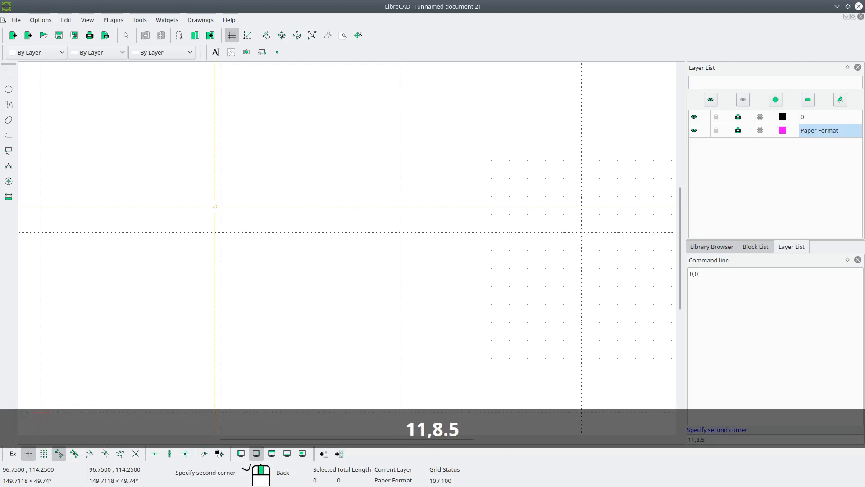
key(Return)
right_click(215, 207)
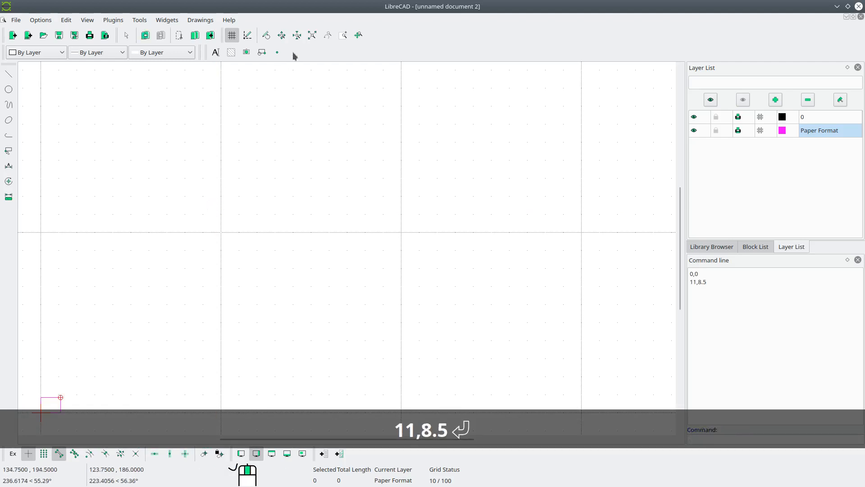
Explode the paper outline rectangle into separate lines and leave everything deselected.
click(310, 35)
scroll(414, 208, down, 1)
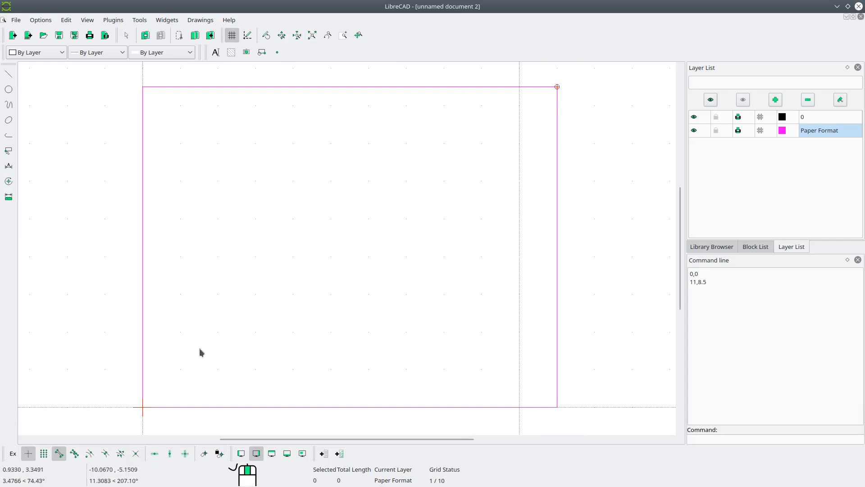
drag(597, 179, 485, 239)
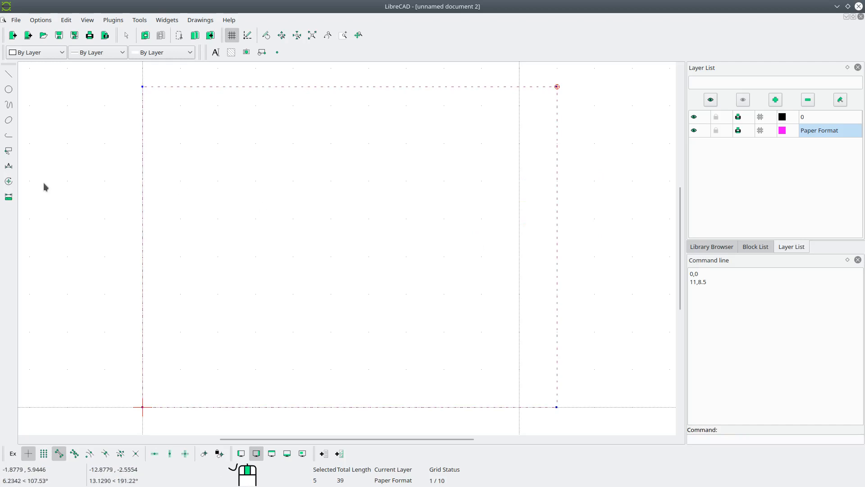
click(8, 182)
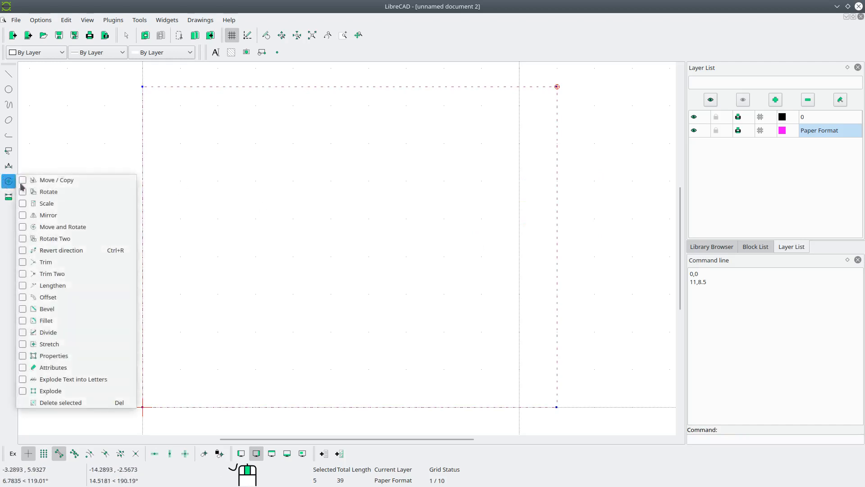
click(69, 392)
drag(573, 65, 504, 114)
key(ctrl+k)
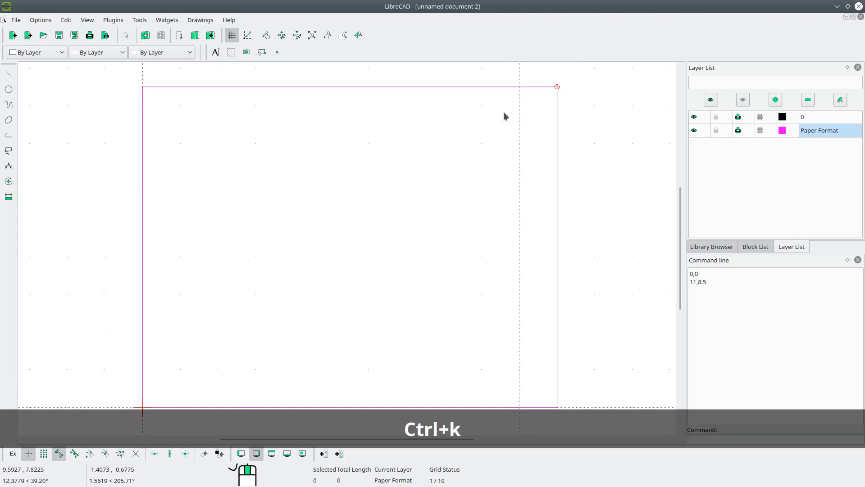
Create a layer named "Drawing Border" with Black / White color, 0.35mm (ISO) width and Continuous line type.
click(775, 101)
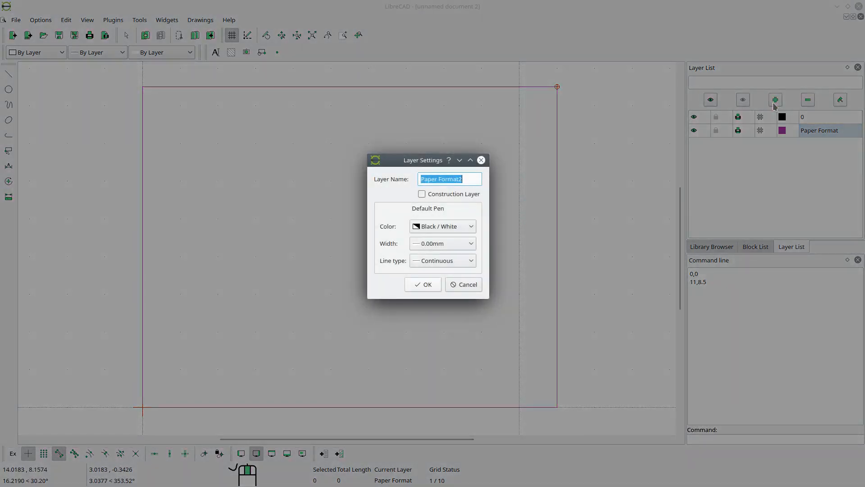
text(Drawing Border)
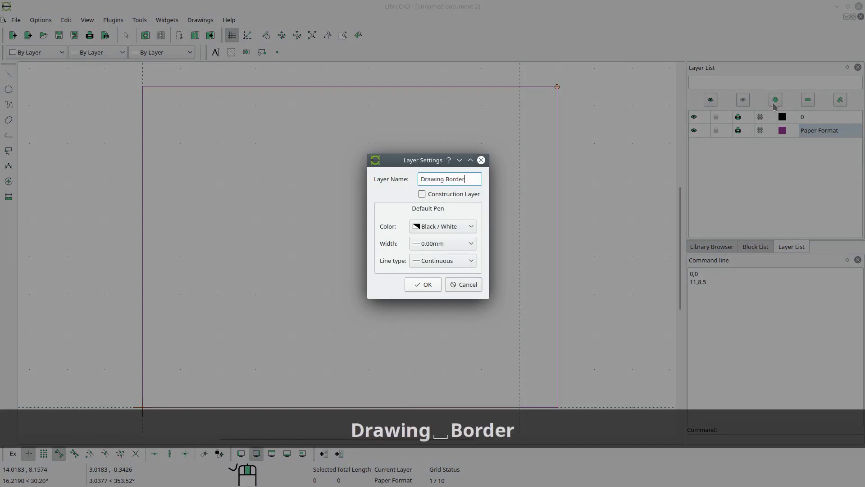
click(437, 245)
scroll(448, 318, down, 1)
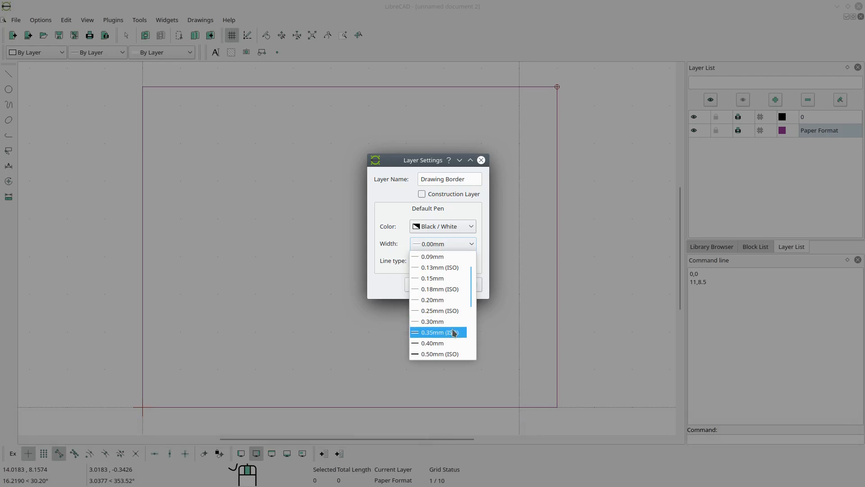
click(452, 332)
click(433, 288)
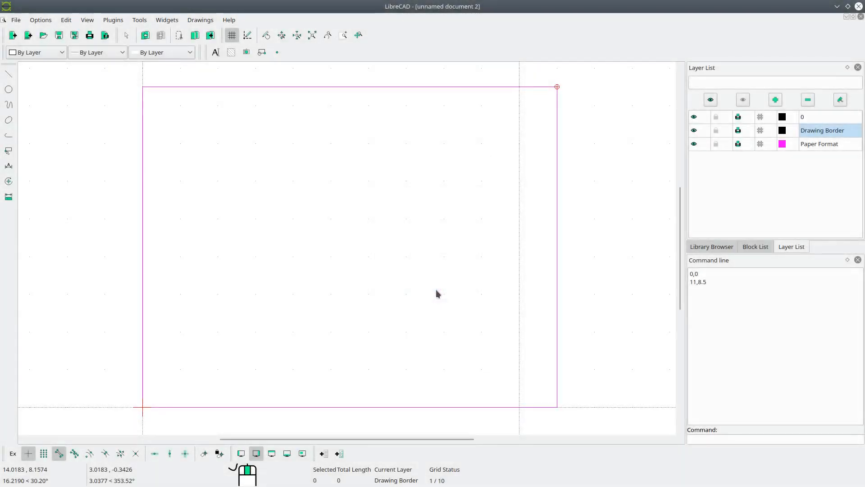
Offset the paper outline's top, right and bottom edges inward by 0.25 on the Drawing Border layer, then deselect the lines.
drag(589, 74, 460, 421)
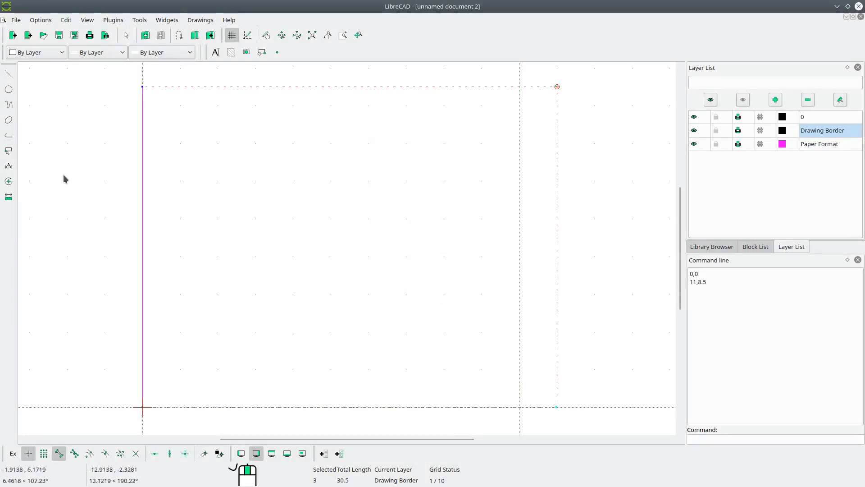
click(9, 182)
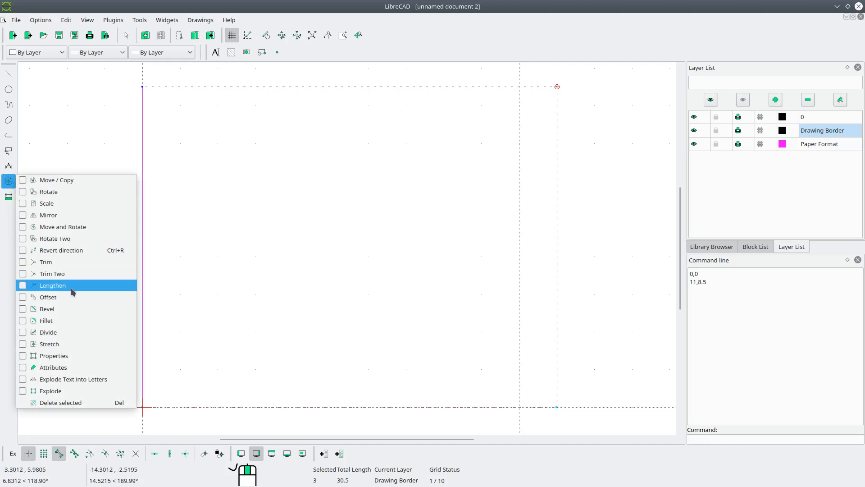
click(71, 297)
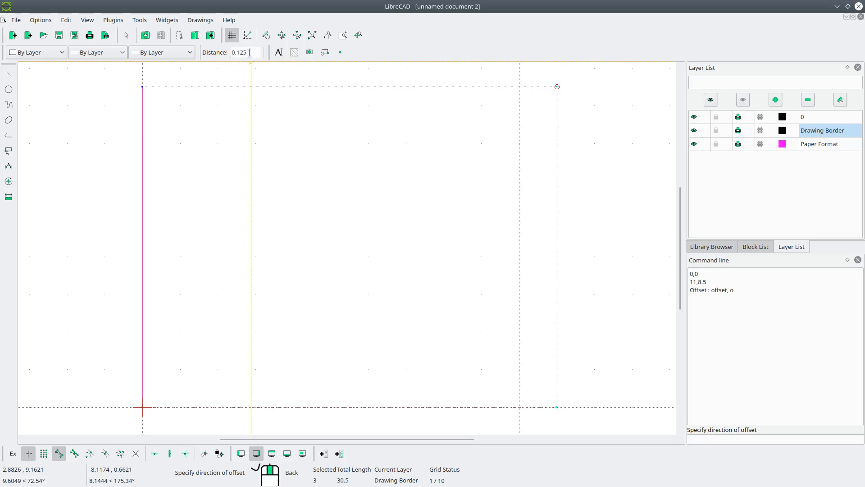
text(0.25)
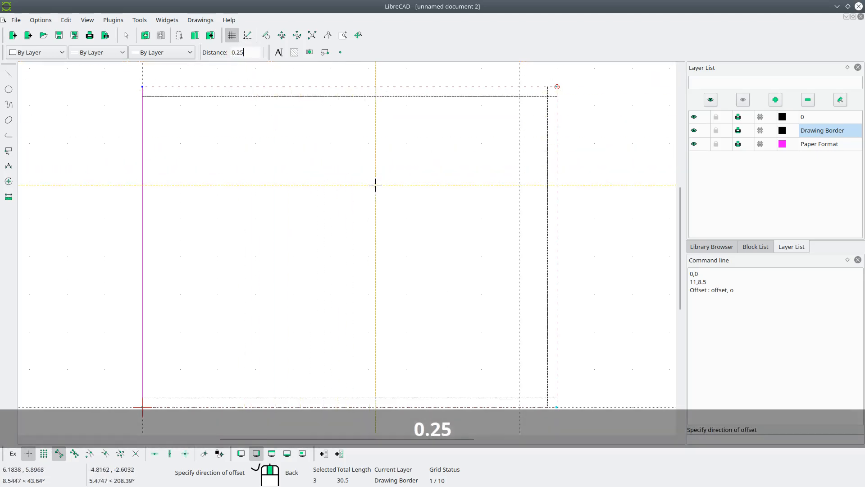
click(382, 221)
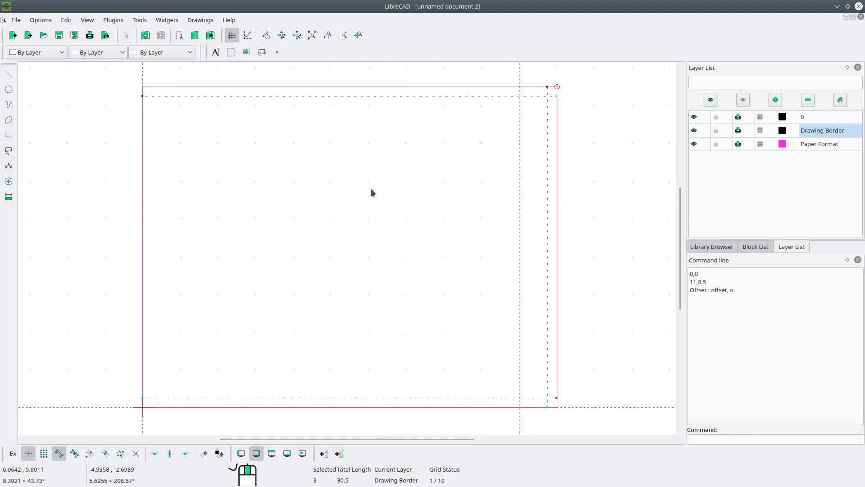
key(ctrl+k)
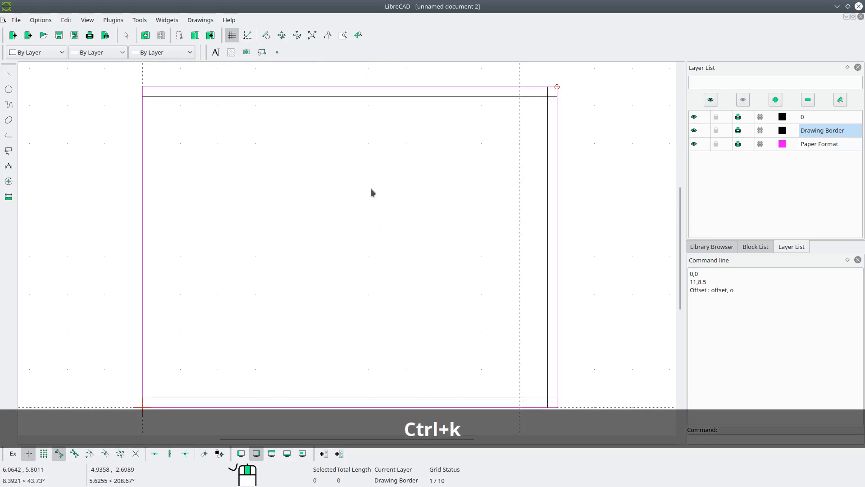
Offset the paper outline's left edge inward by 0.5 on the Drawing Border layer and deselect the line.
drag(195, 257, 115, 301)
click(8, 181)
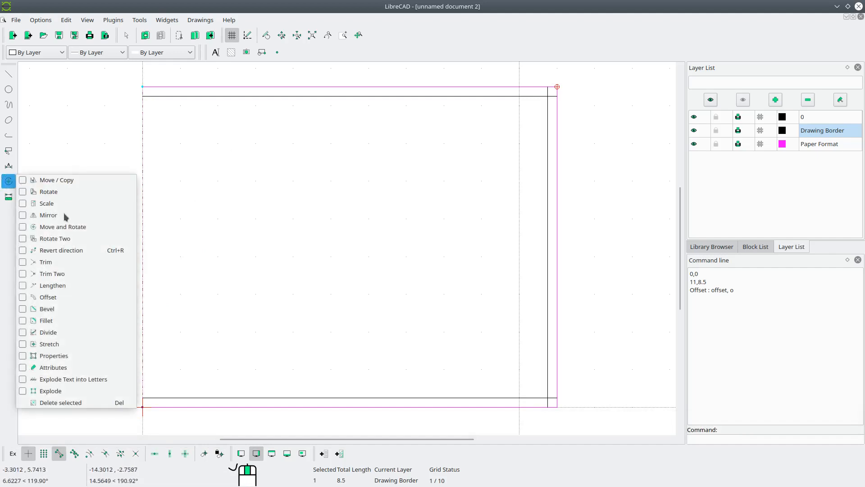
click(65, 297)
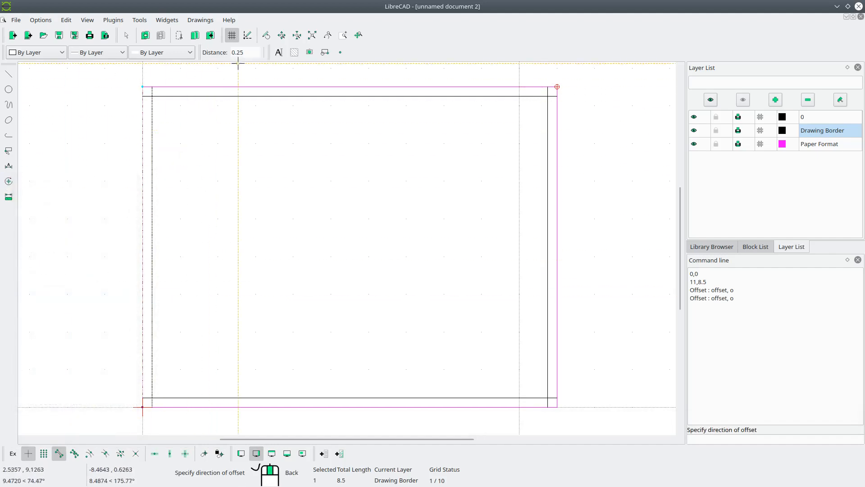
key(BackSpace)
click(298, 235)
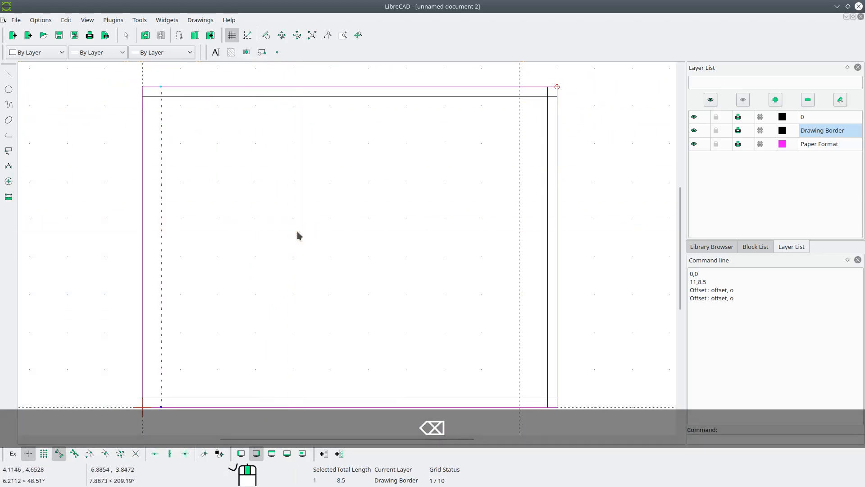
key(ctrl+k)
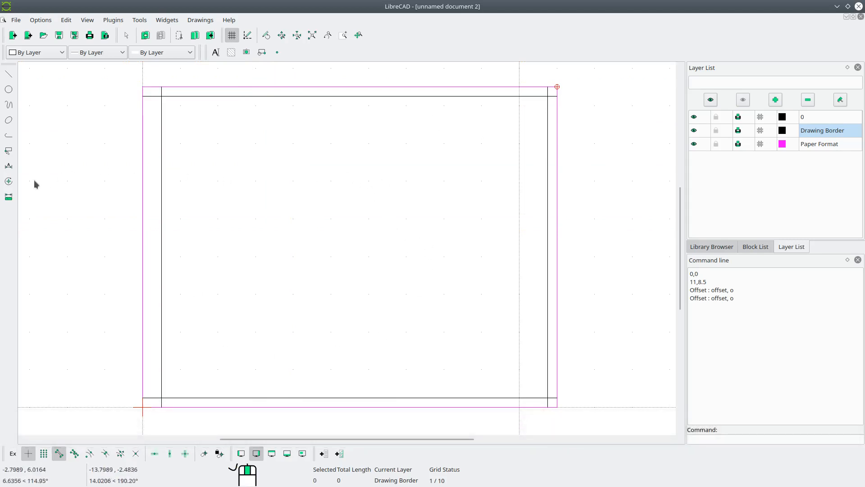
Trim the four offset border lines to meet at all four corners using Trim Two.
click(8, 181)
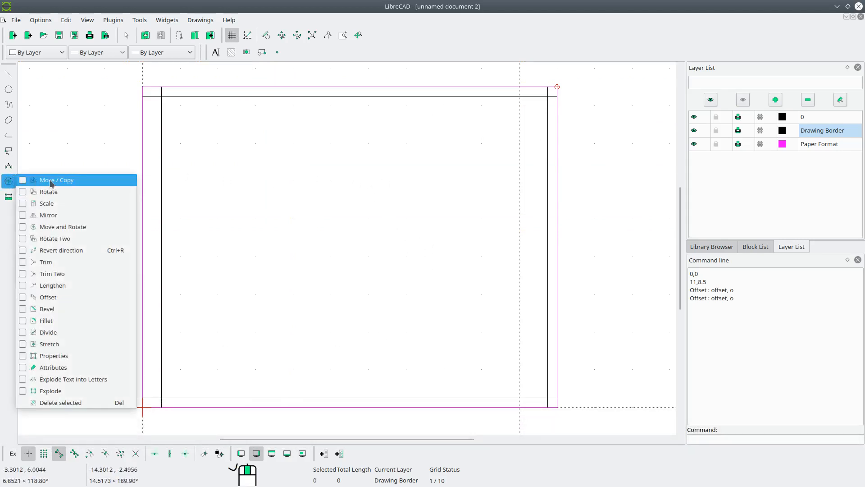
click(72, 274)
click(533, 96)
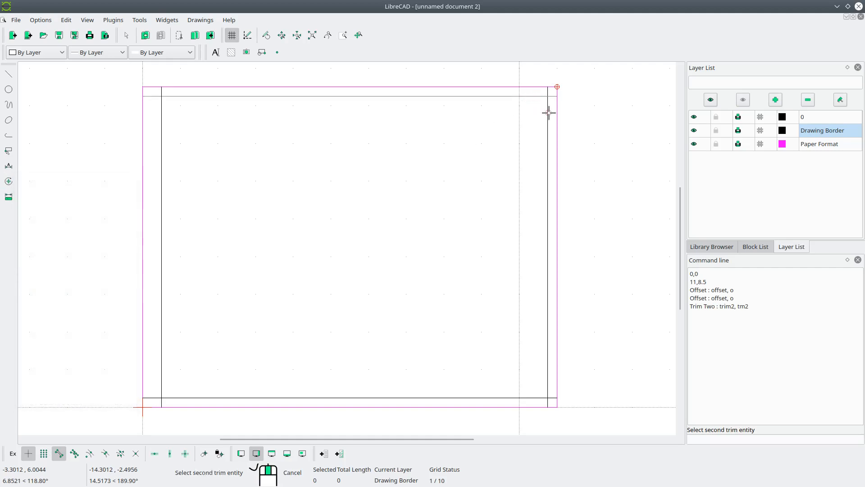
click(549, 113)
click(543, 397)
click(547, 389)
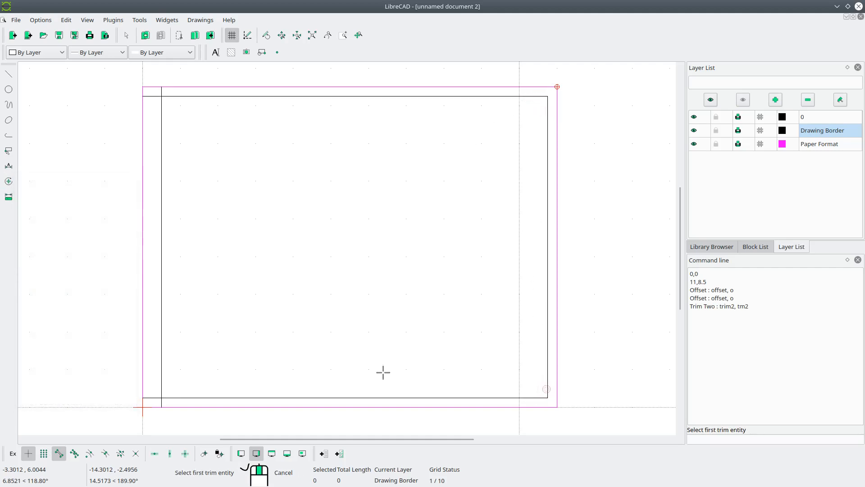
click(188, 397)
click(163, 372)
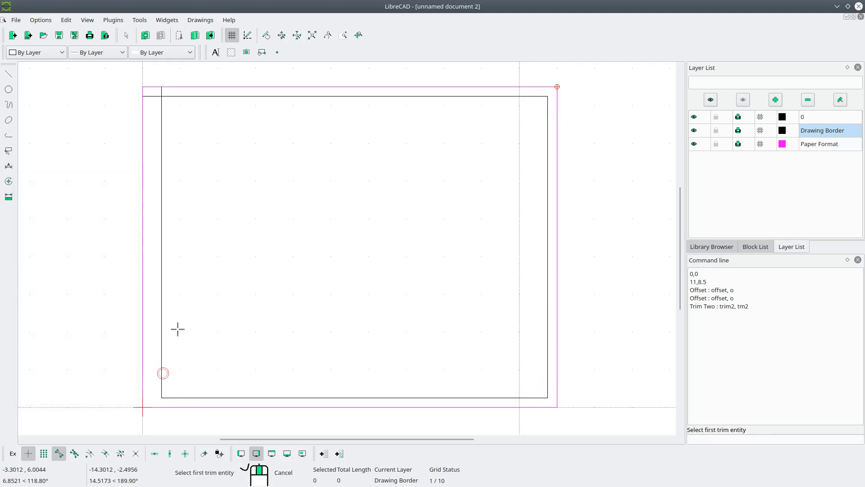
click(161, 113)
click(189, 95)
right_click(336, 171)
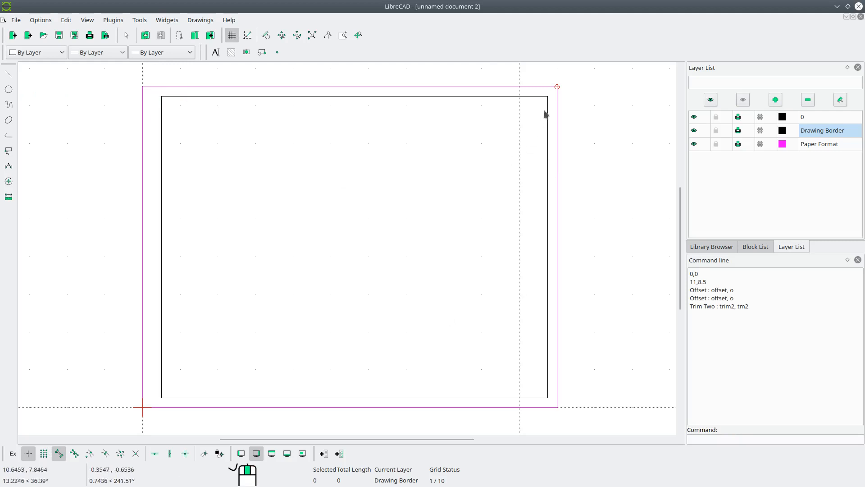
Offset all four drawing border lines inward by 0.125 and deselect everything.
drag(550, 98, 533, 110)
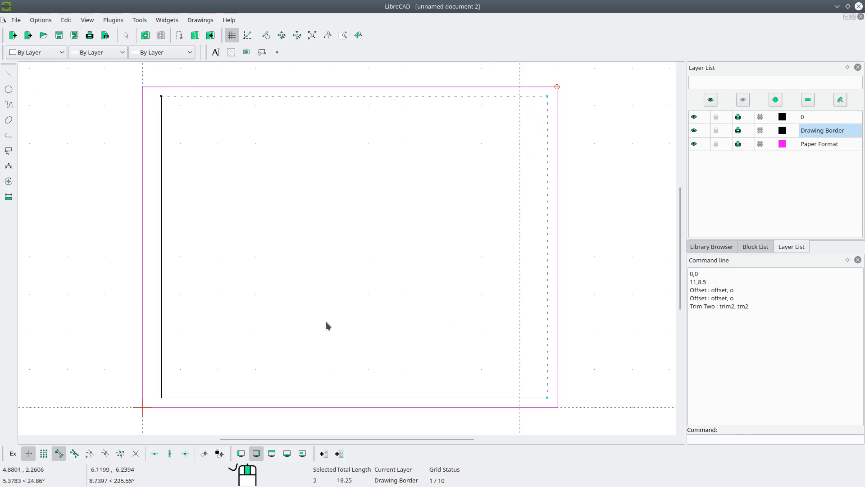
drag(207, 351, 155, 403)
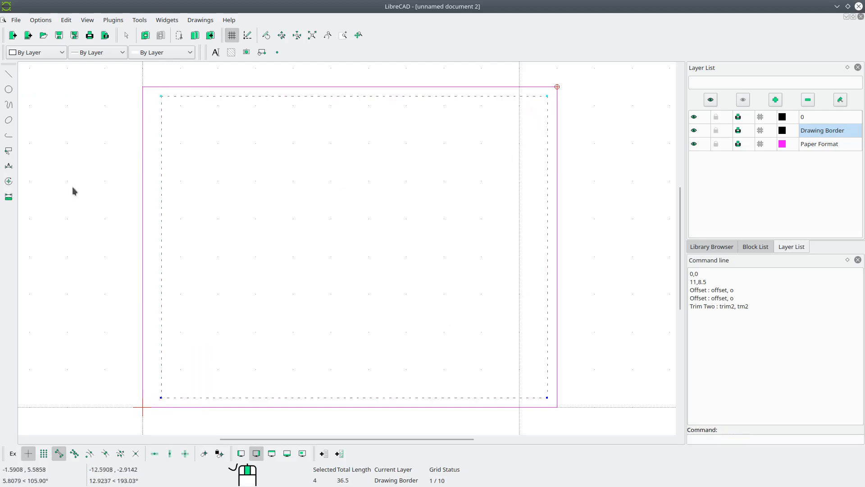
click(8, 180)
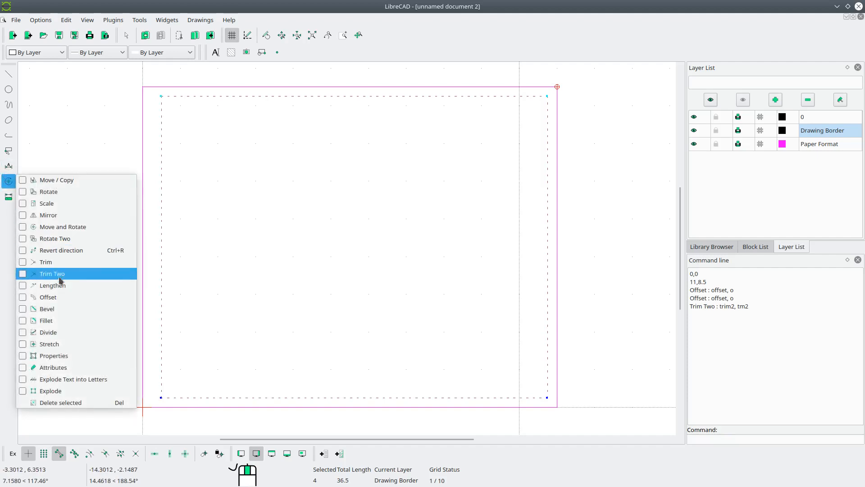
click(60, 297)
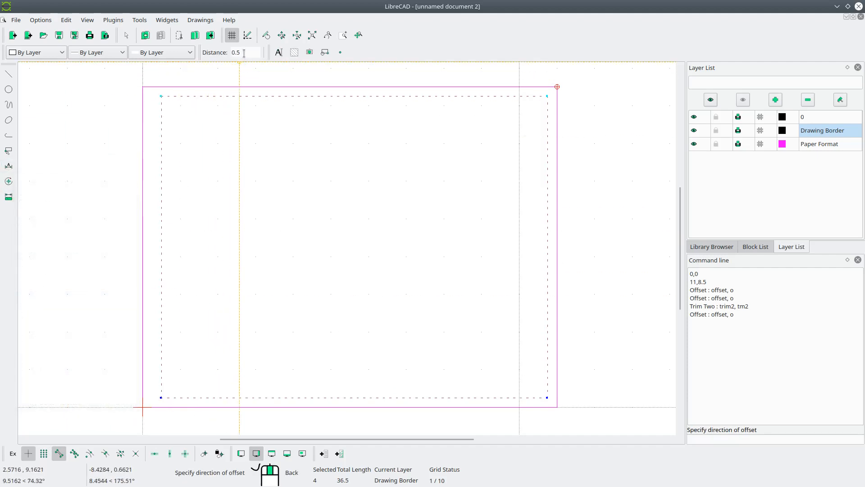
text(0.125)
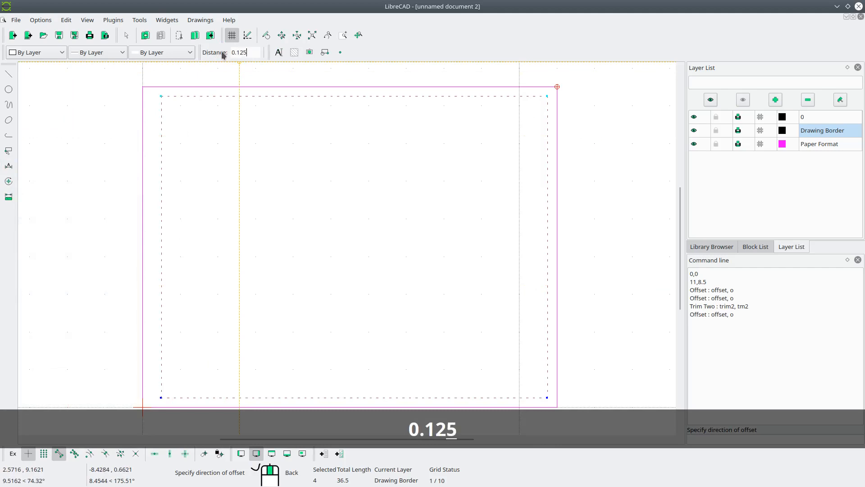
click(341, 220)
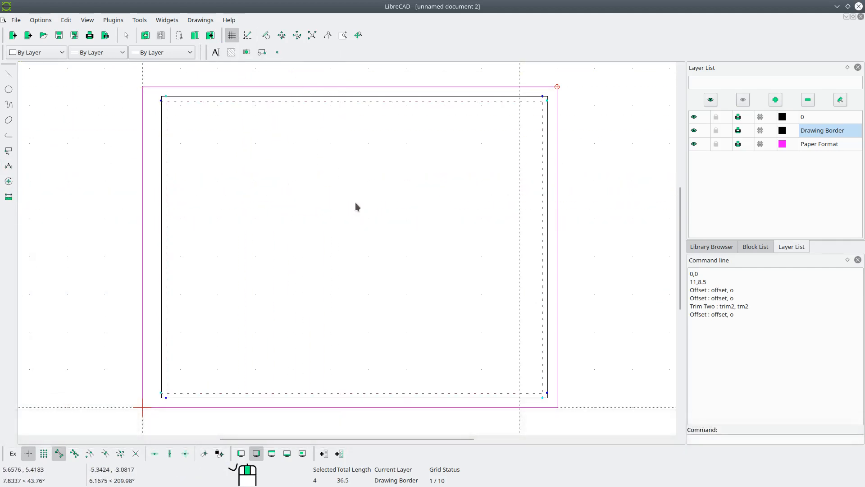
key(ctrl+k)
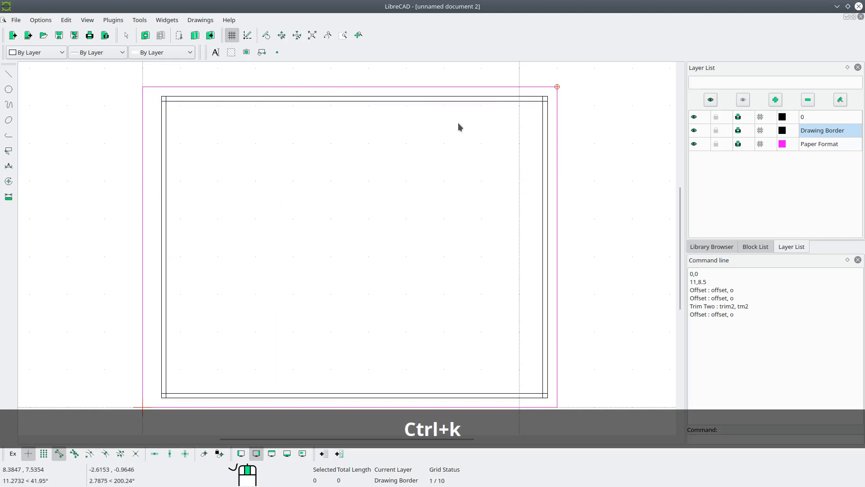
Trim the inner border lines against each other at all four corners with Trim Two.
right_click(424, 166)
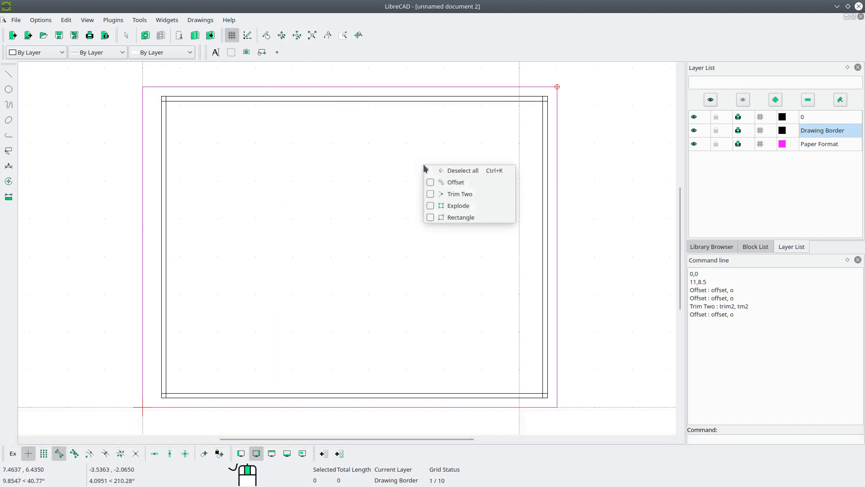
click(460, 194)
click(532, 103)
click(542, 113)
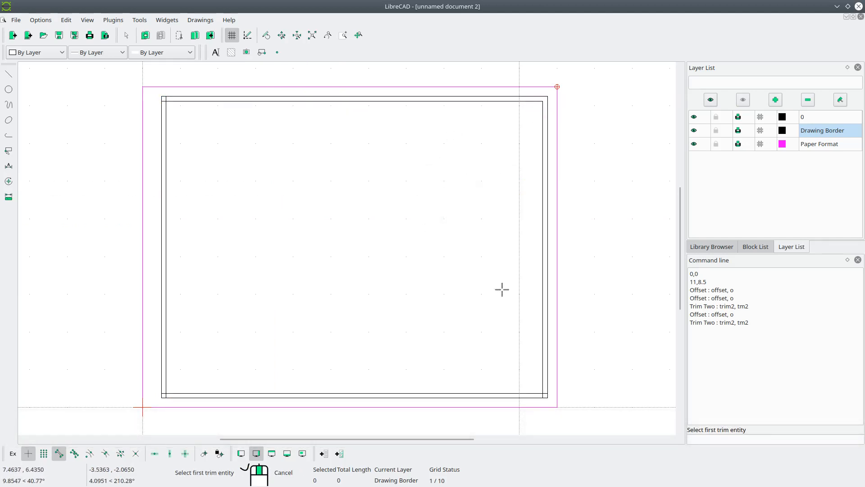
click(532, 391)
click(542, 383)
click(194, 389)
click(171, 368)
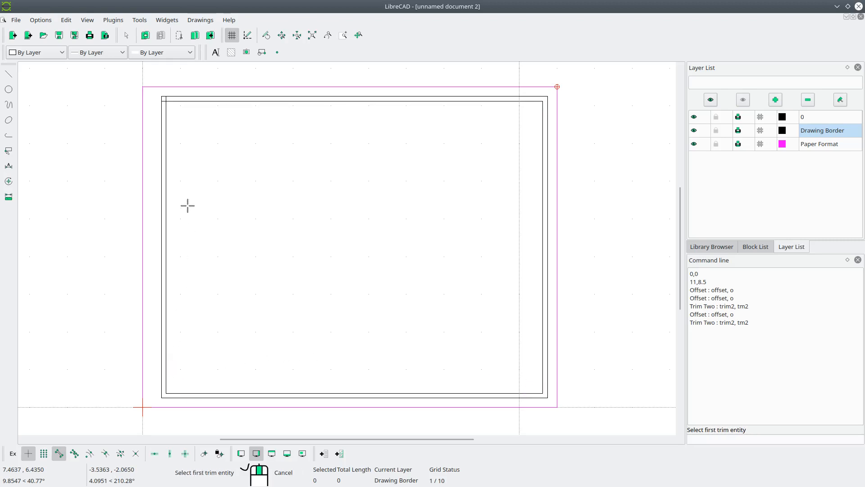
click(176, 125)
click(197, 103)
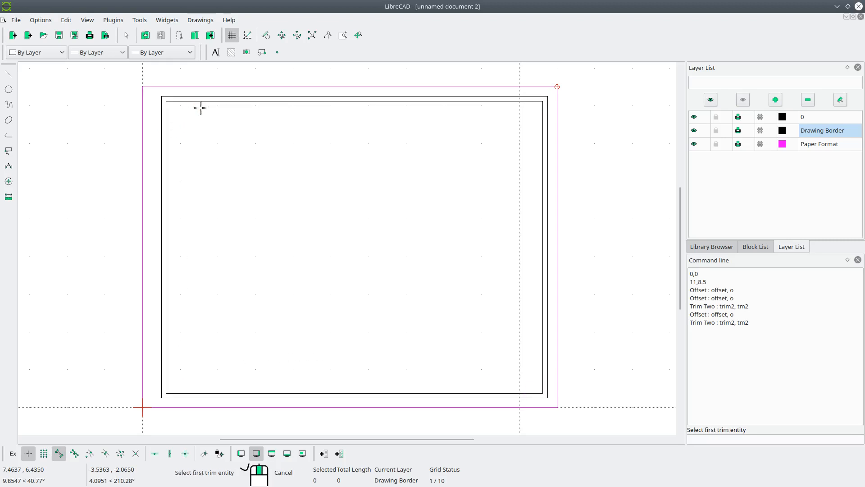
right_click(439, 271)
Select the four outer border lines and change their pen width attribute to 0.70mm (ISO).
scroll(543, 50, up, 2)
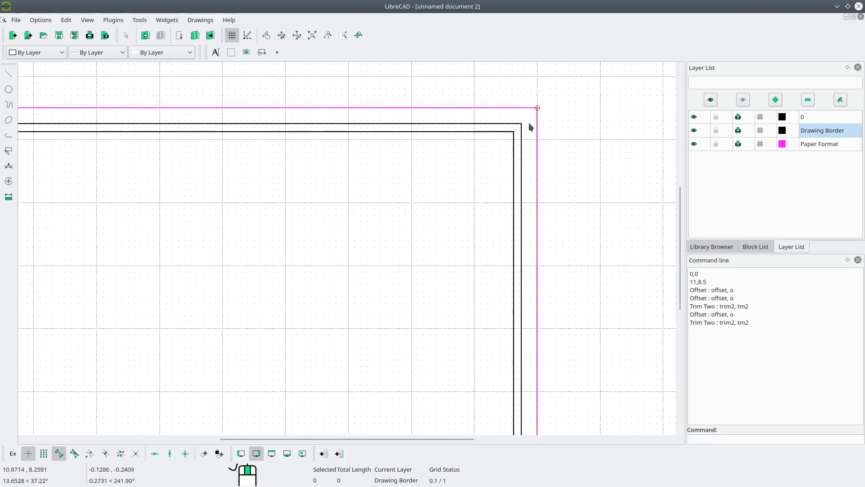
drag(509, 124, 498, 140)
scroll(384, 258, down, 3)
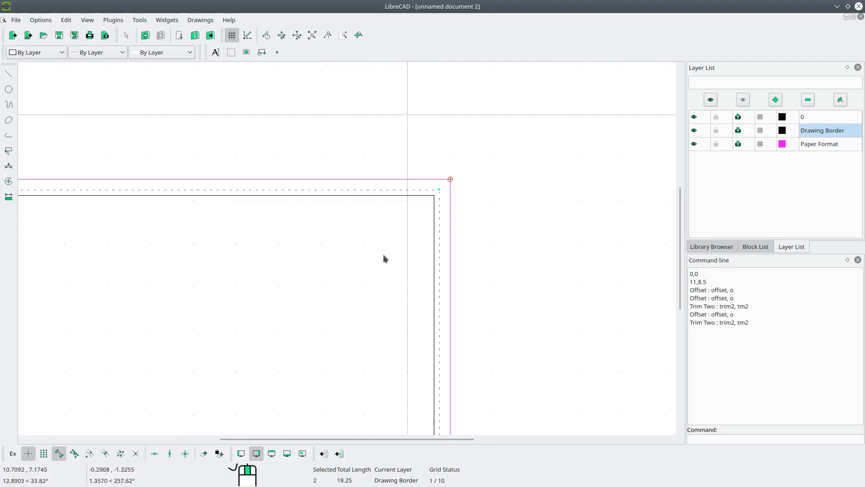
middle_drag(297, 284, 514, 137)
scroll(209, 411, up, 9)
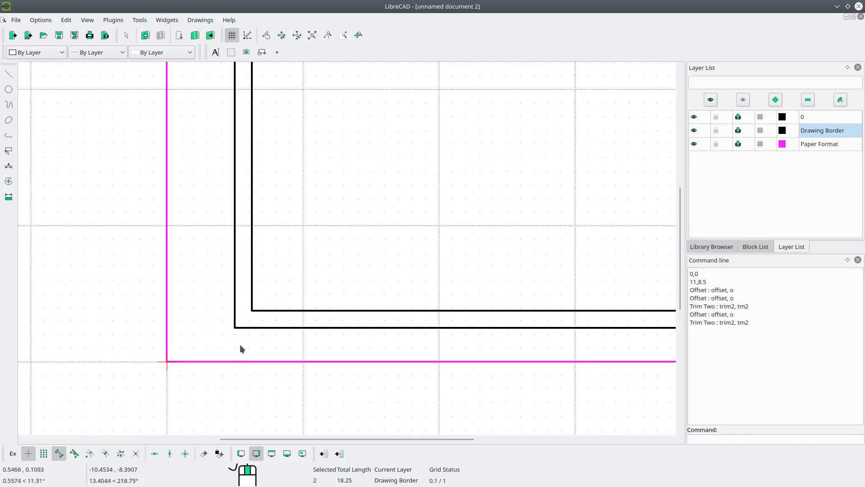
drag(240, 348, 221, 315)
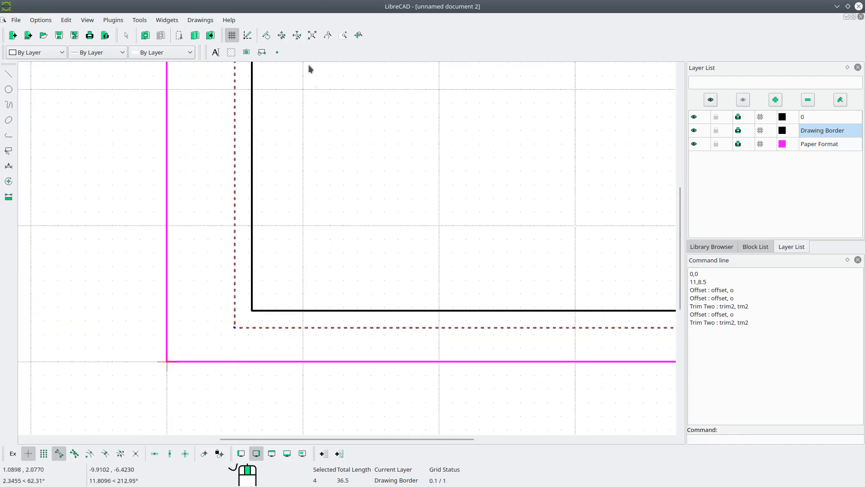
click(311, 34)
click(8, 181)
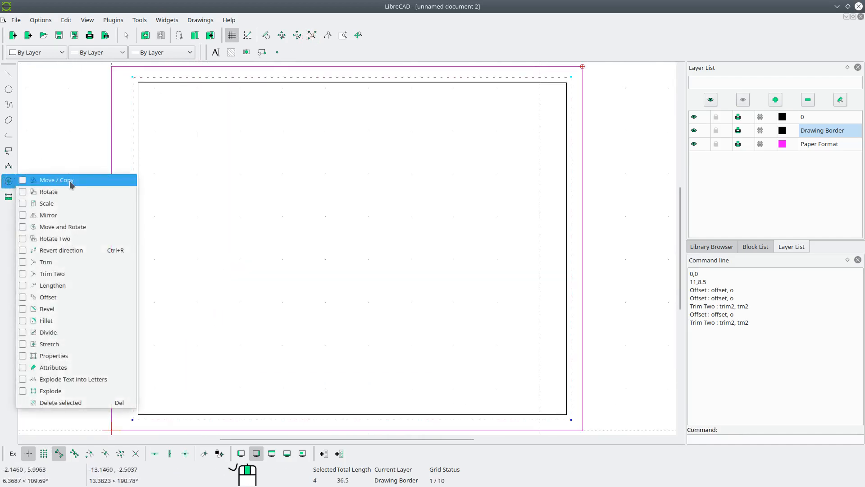
click(68, 367)
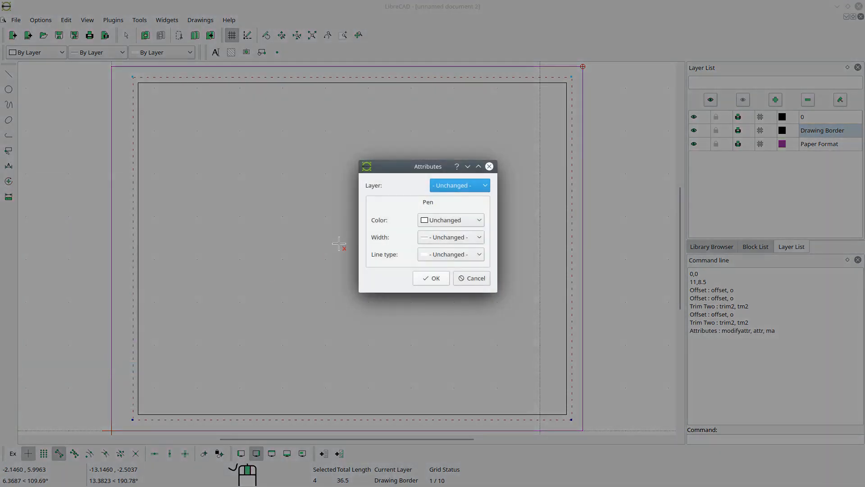
click(464, 242)
scroll(467, 316, down, 3)
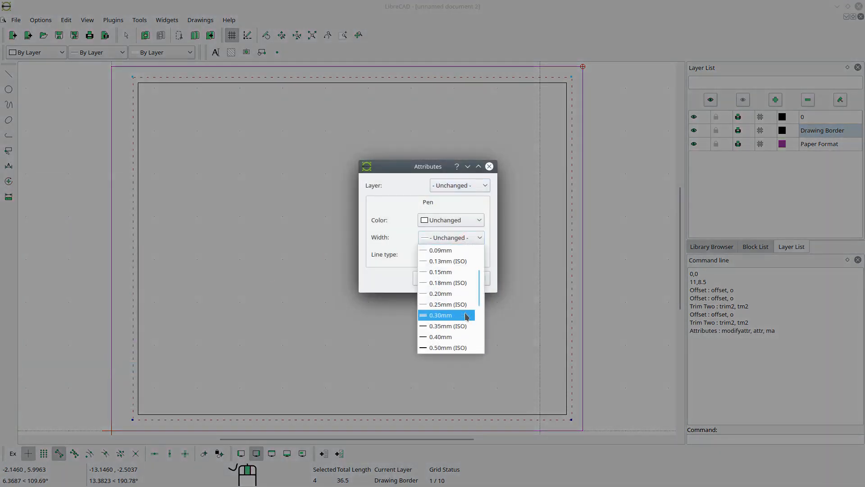
click(467, 316)
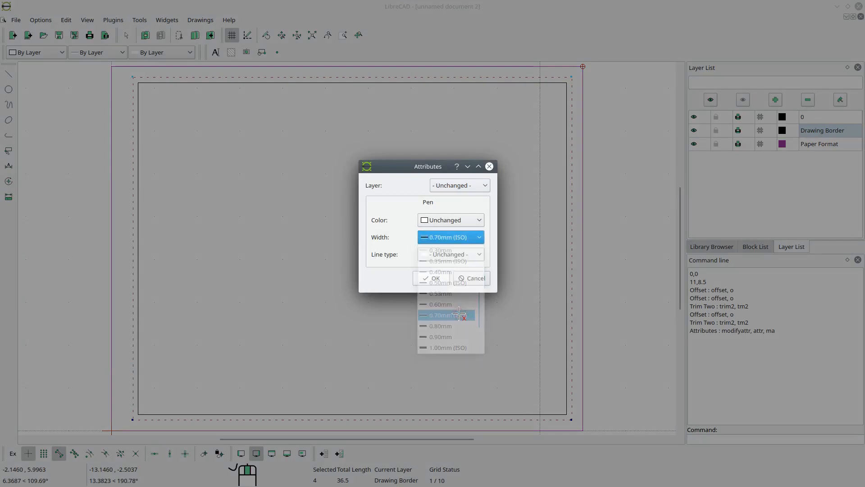
click(431, 284)
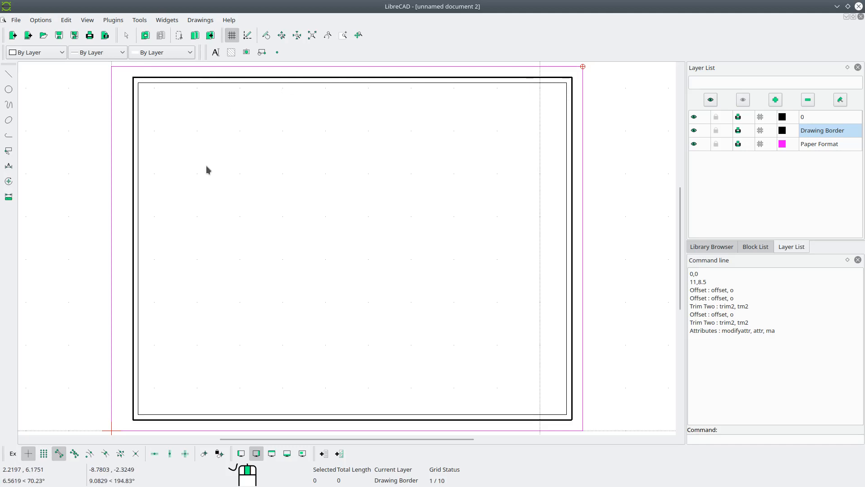
Draw two vertical 0.125 tick lines at the third points of the inner border's top edge, using Start snap point and 2 middle points.
click(4, 75)
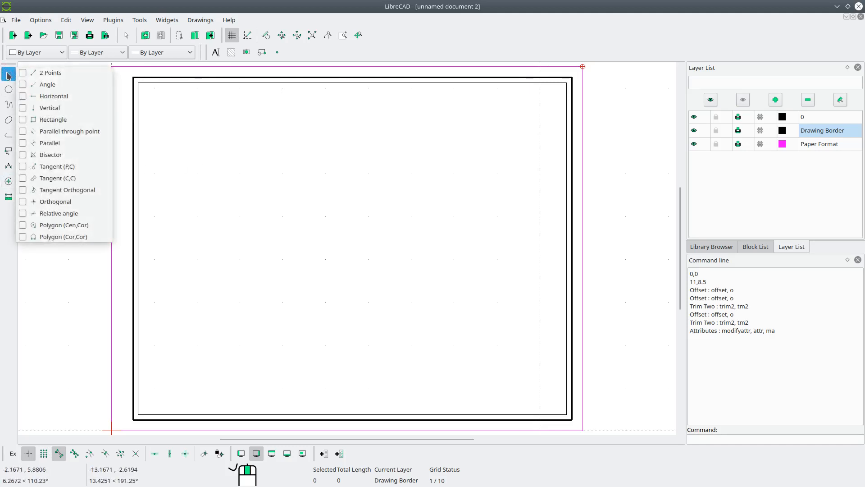
click(22, 107)
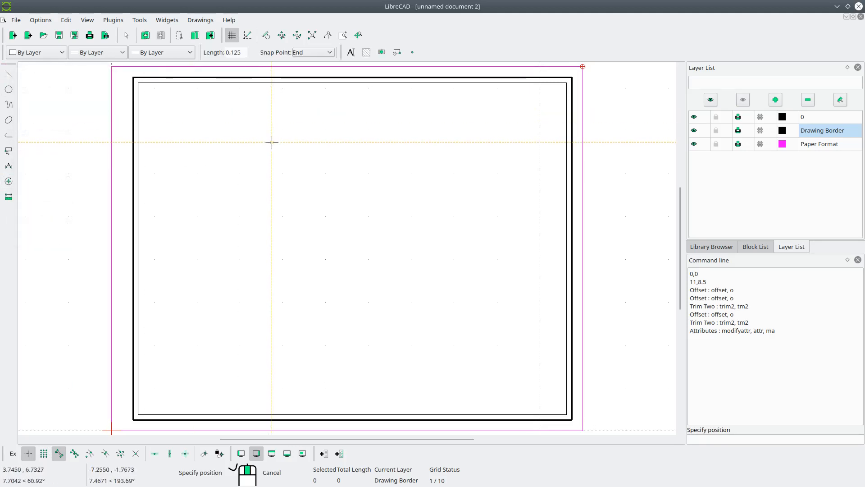
click(236, 53)
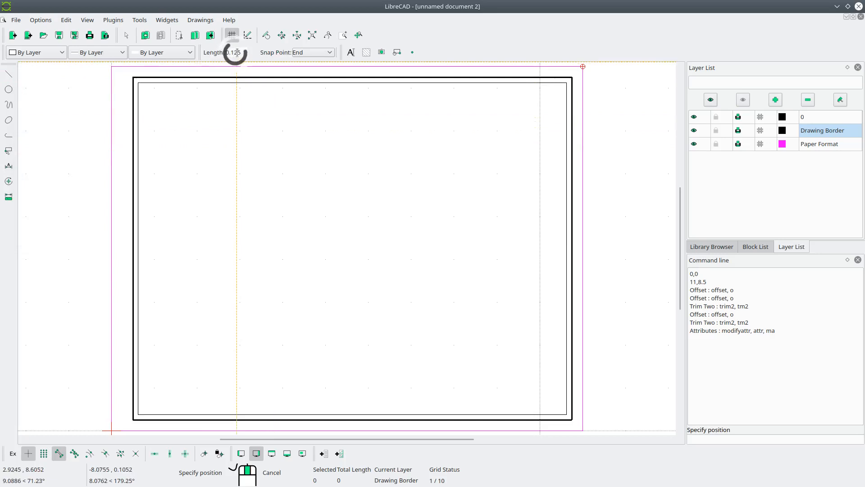
click(315, 54)
click(313, 63)
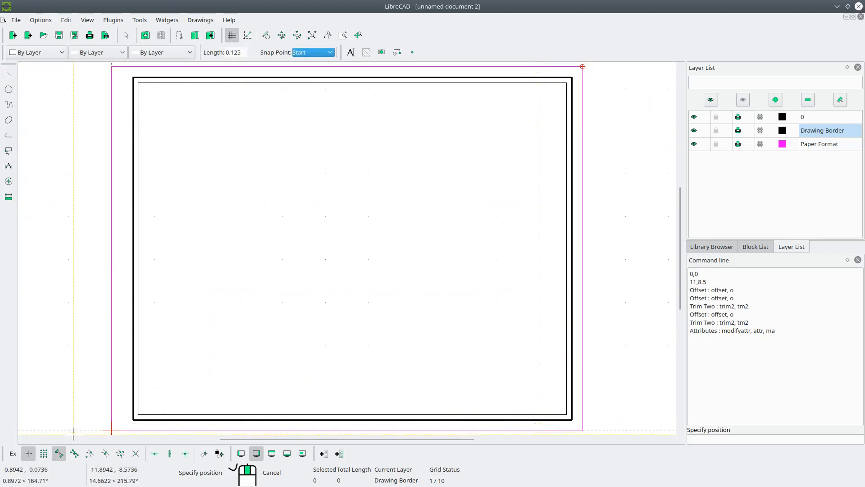
click(105, 454)
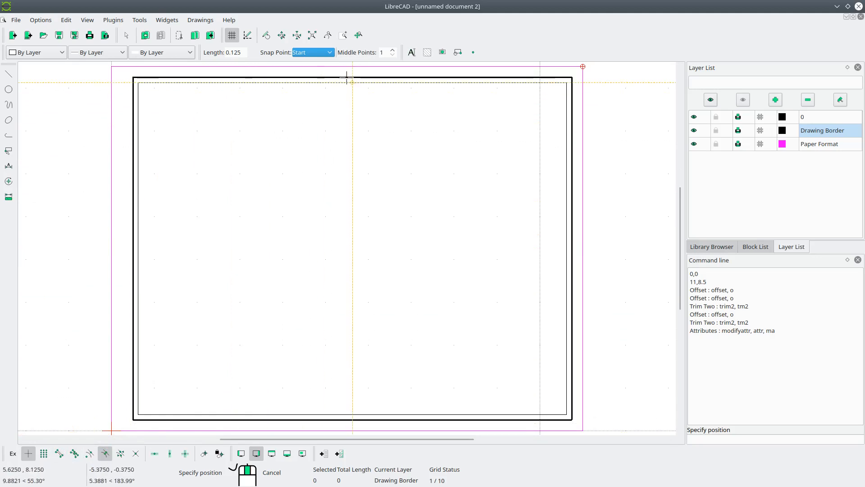
click(391, 50)
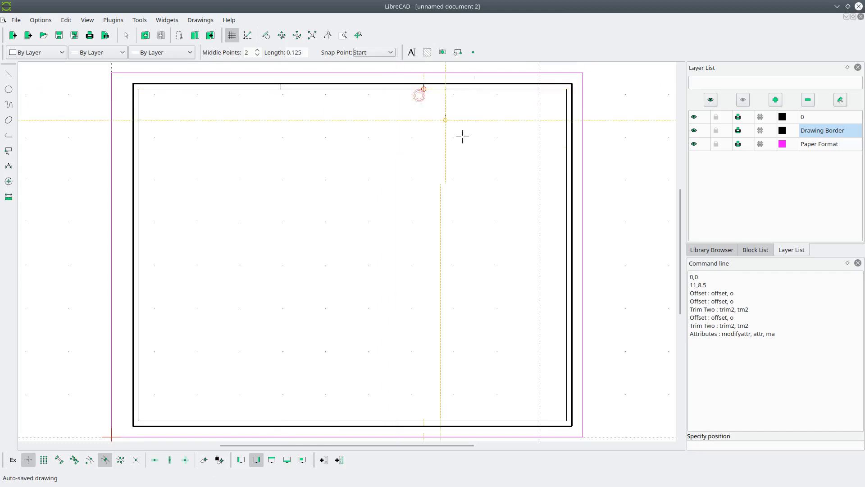
right_click(478, 152)
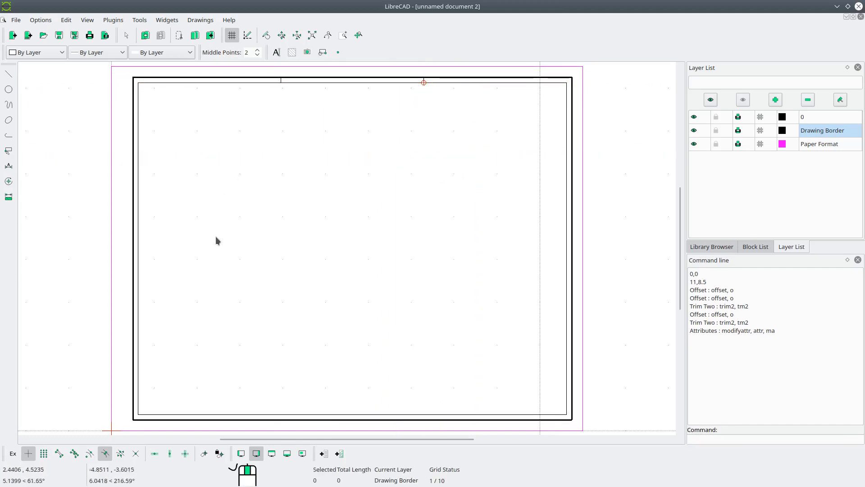
Draw a horizontal 0.125 tick line at the middle of the inner border's left edge, using End snap point and 1 middle point.
click(10, 77)
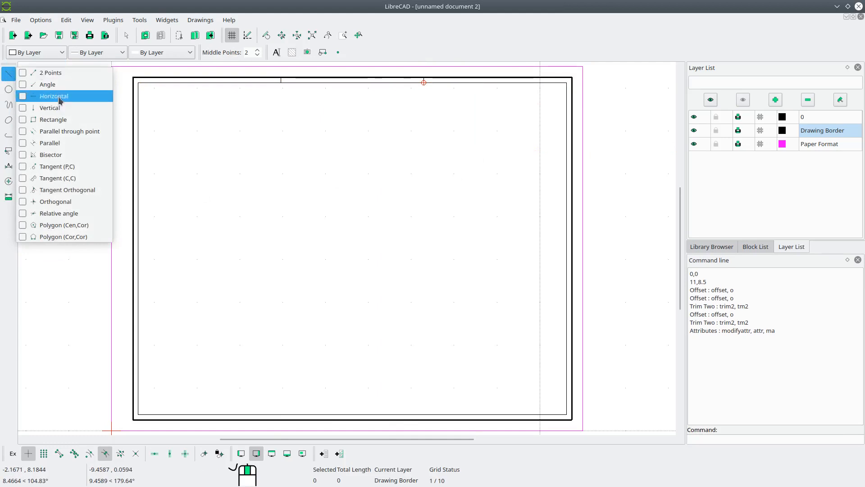
click(60, 97)
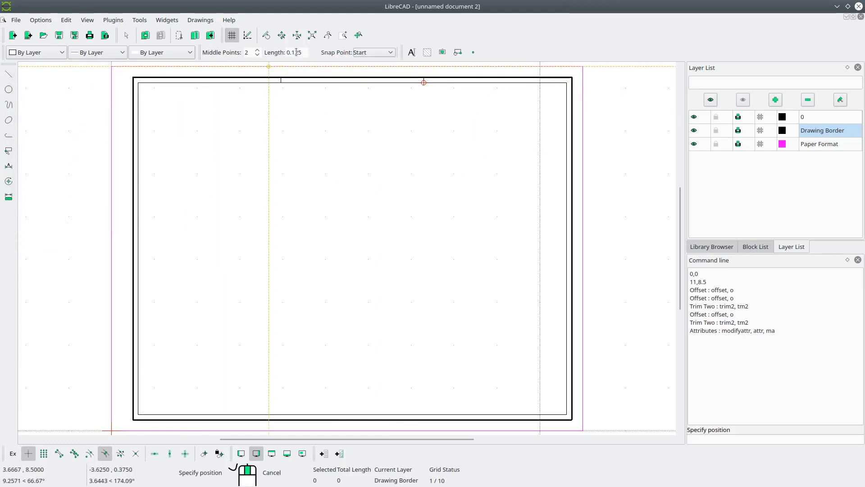
click(383, 55)
click(365, 84)
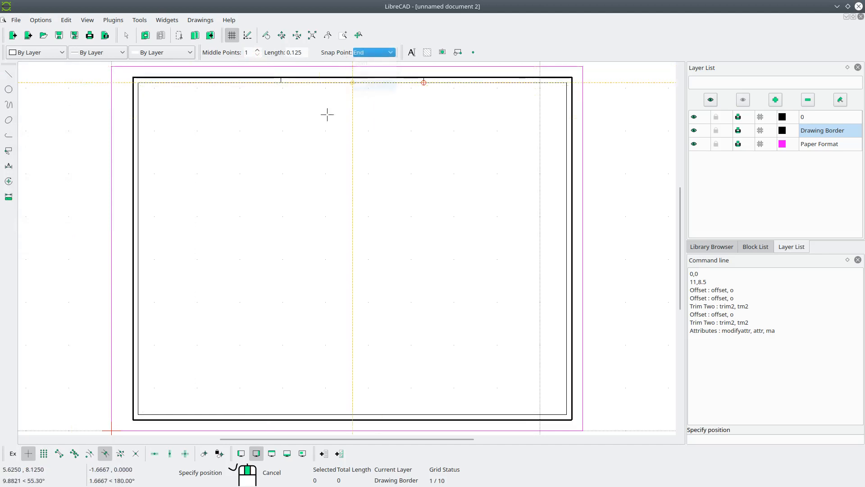
click(155, 244)
right_click(258, 176)
On the Paper Format layer, draw connected helper diagonals across both left-edge zones and the first two top-edge zones, snapping to endpoints.
scroll(237, 151, up, 2)
middle_drag(240, 151, 241, 227)
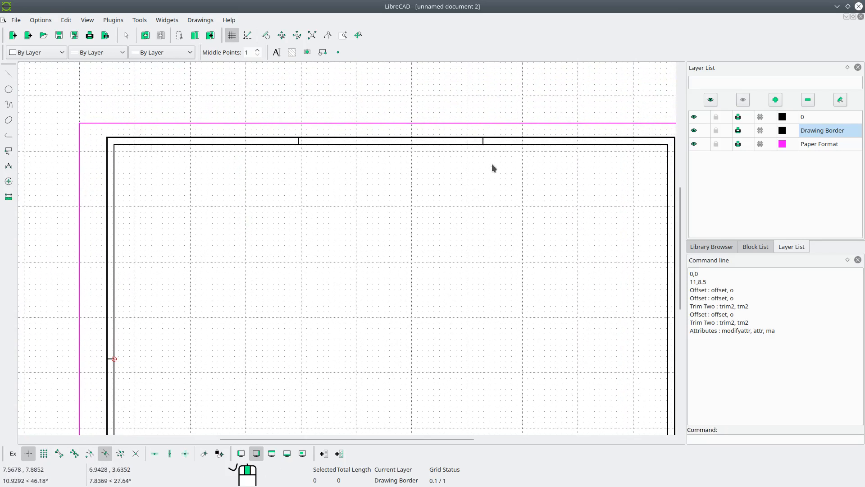
middle_drag(490, 203, 474, 188)
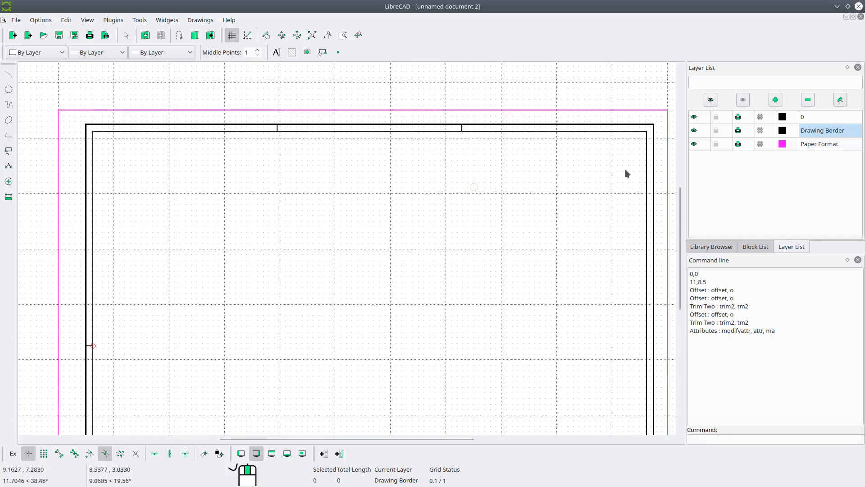
click(805, 145)
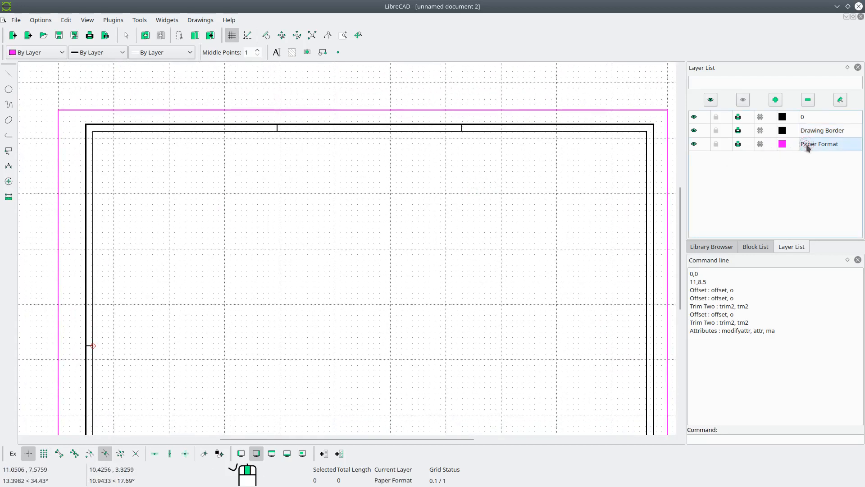
click(8, 74)
click(26, 74)
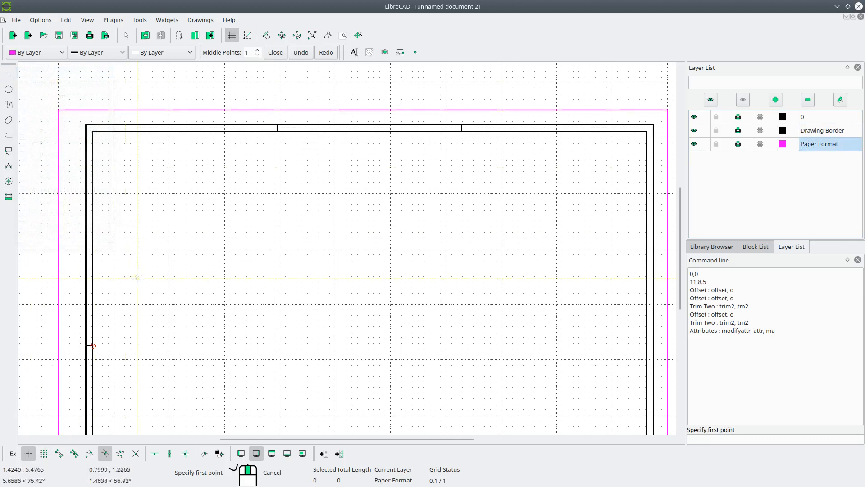
scroll(178, 293, down, 3)
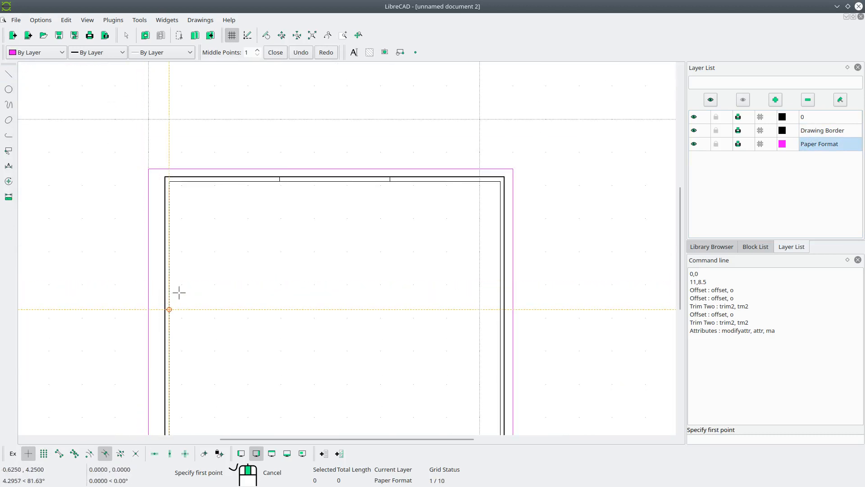
click(105, 454)
click(157, 361)
click(154, 105)
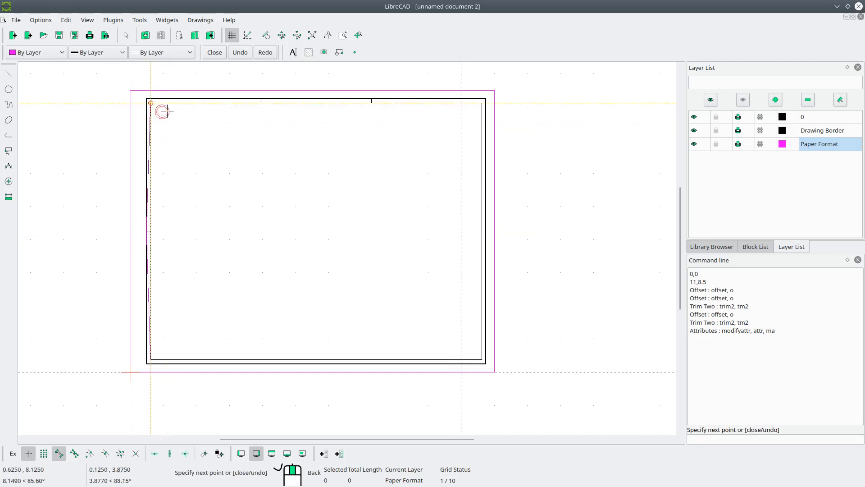
click(372, 103)
right_click(388, 105)
Draw a helper diagonal across the third top-edge zone, from the second tick's outer end to the inner border's top-right corner.
scroll(395, 100, up, 6)
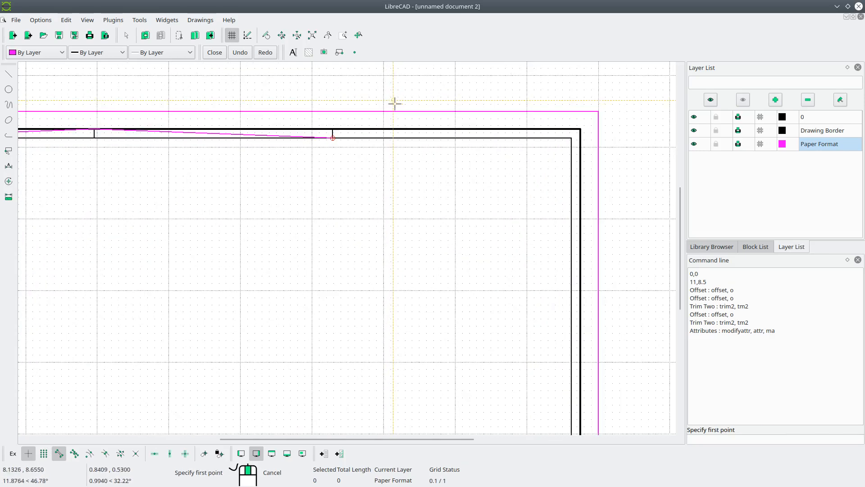
click(333, 130)
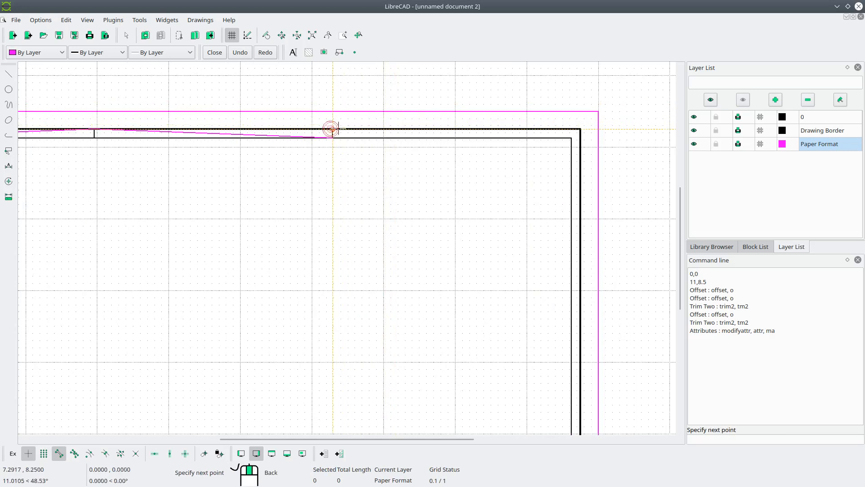
click(572, 137)
right_click(461, 196)
right_click(435, 203)
On the Drawing Border layer, set up multiline text "A" in the romans font with height 0.0625 and Middle Center alignment.
scroll(426, 206, down, 4)
scroll(151, 179, up, 4)
scroll(150, 179, up, 4)
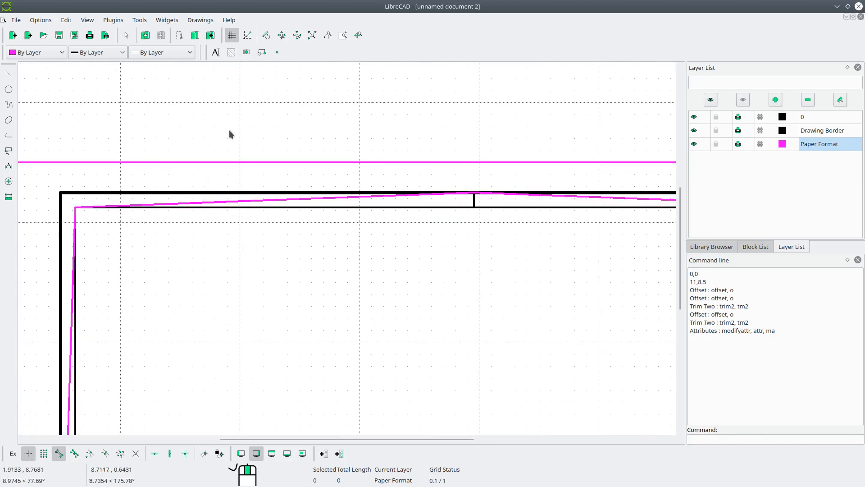
click(811, 131)
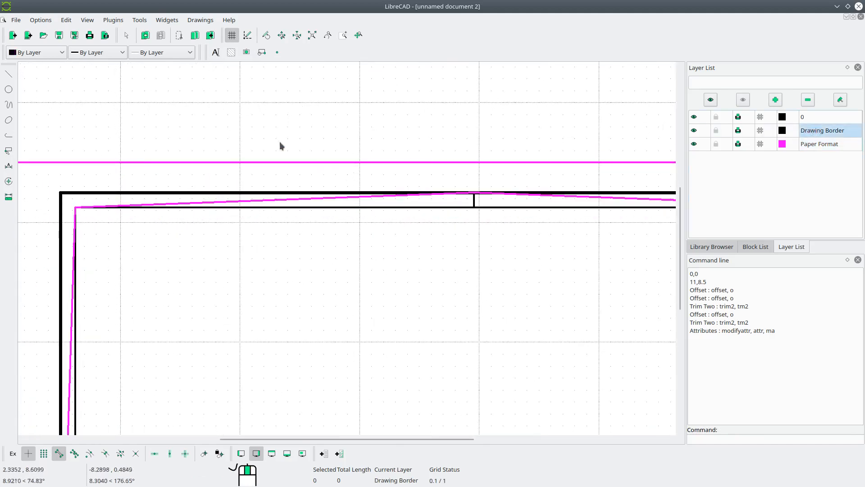
click(215, 53)
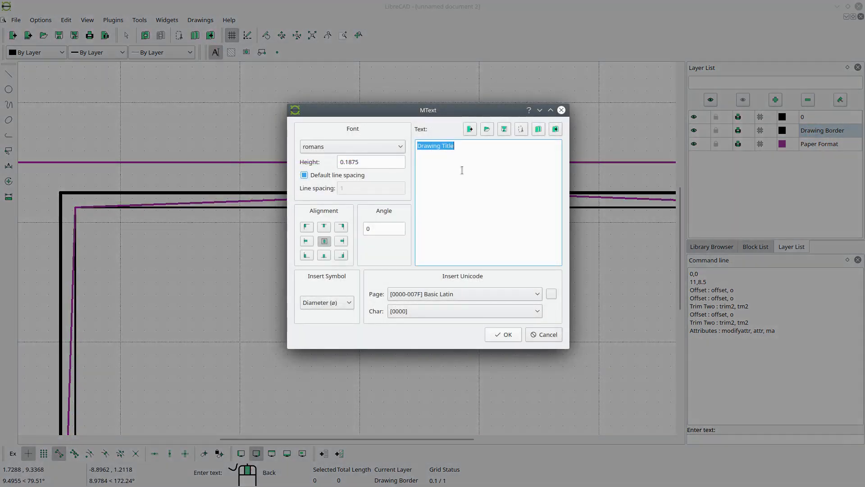
text(A)
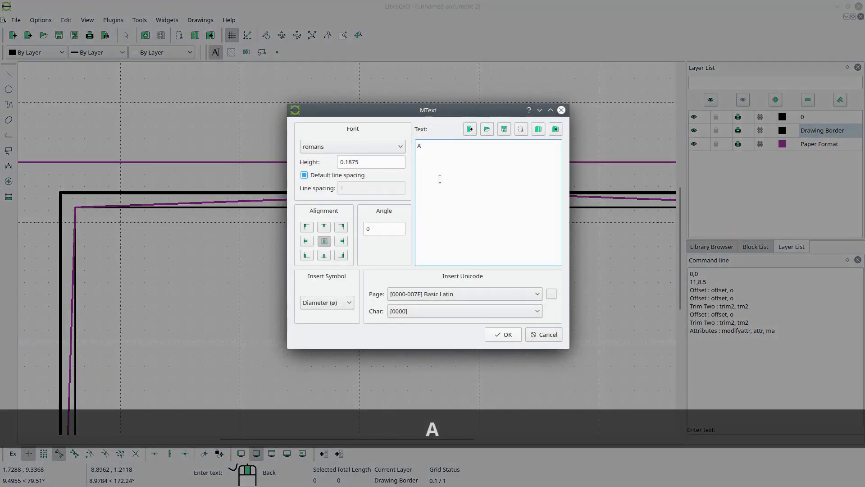
click(374, 159)
key(BackSpace)
key(BackSpace)
key(BackSpace)
key(BackSpace)
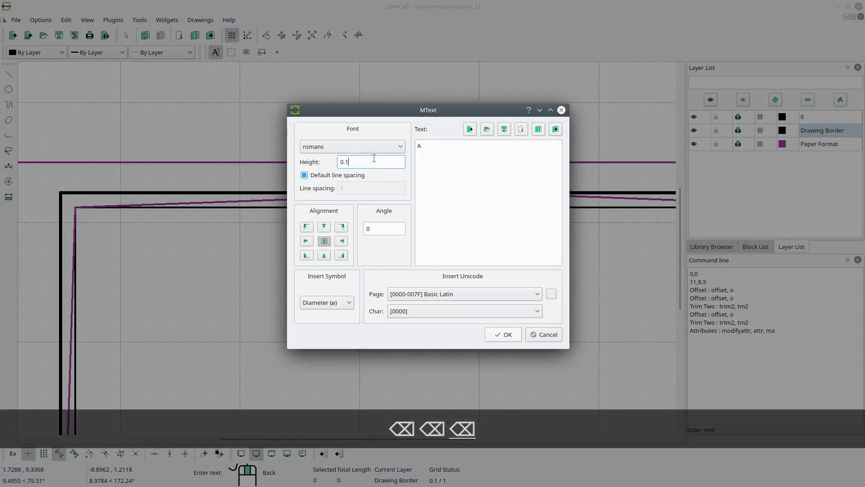
text(0625)
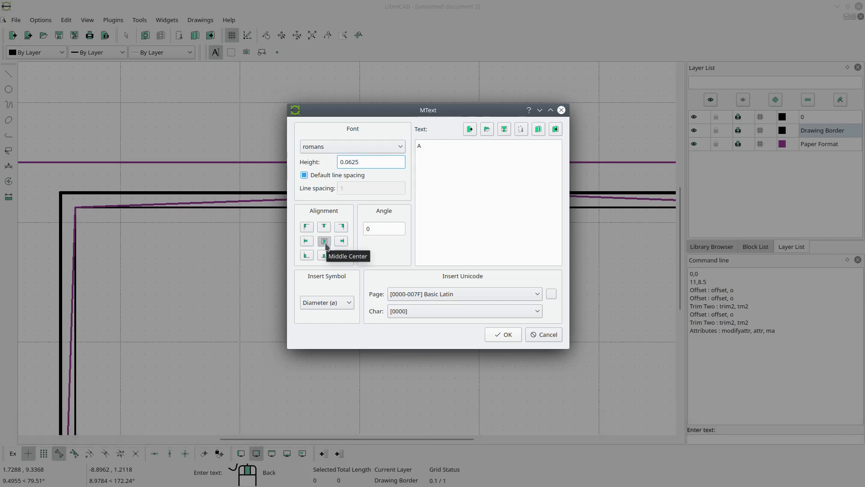
click(506, 335)
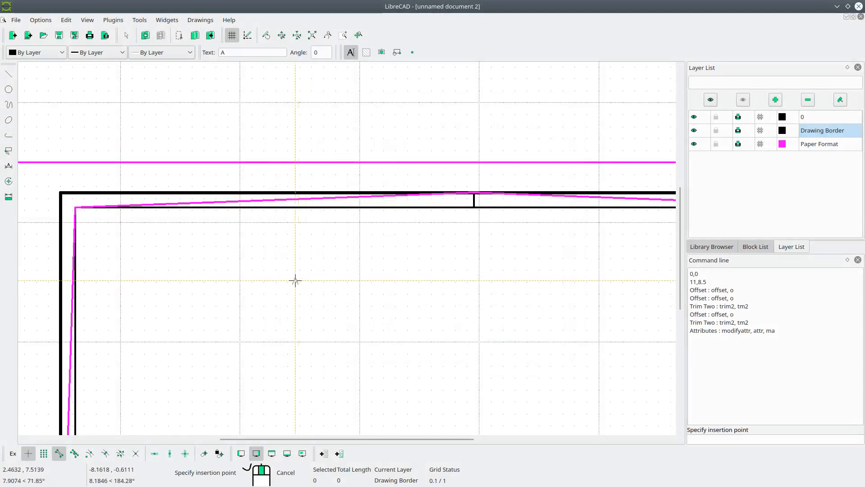
Place the zone labels A, B and C at the midpoints of the three top-edge helper diagonals, using middle snap.
click(105, 454)
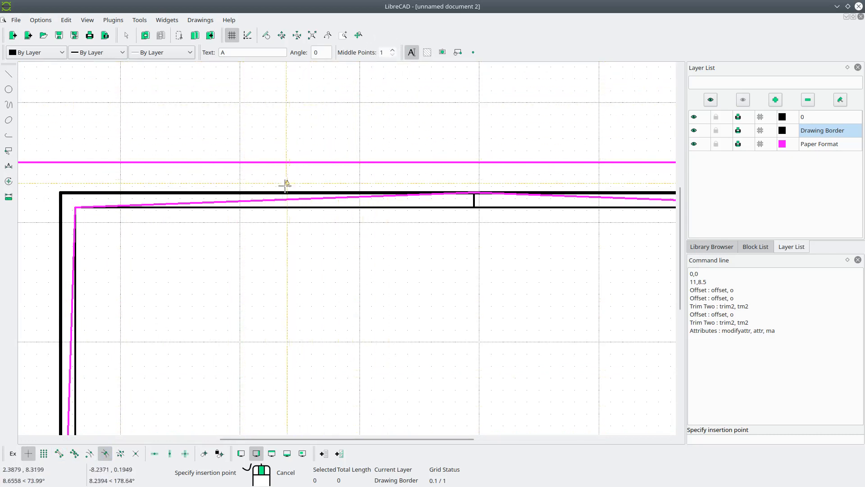
click(275, 198)
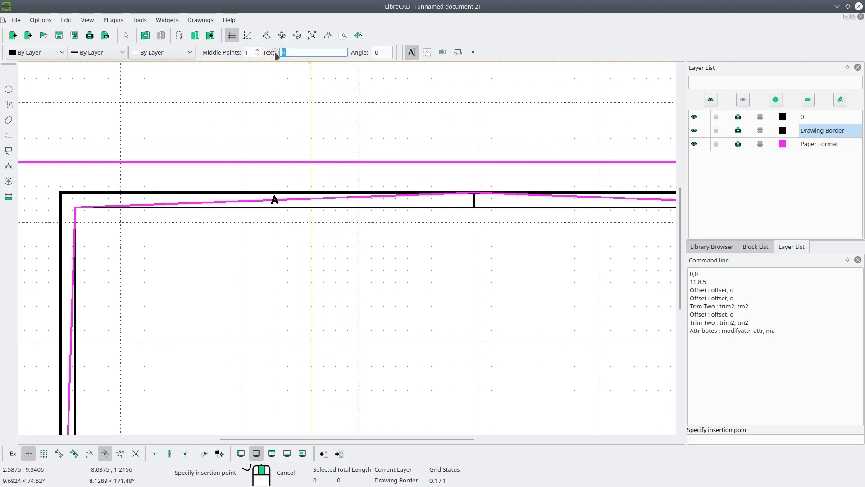
key(Caps_Lock)
text(B)
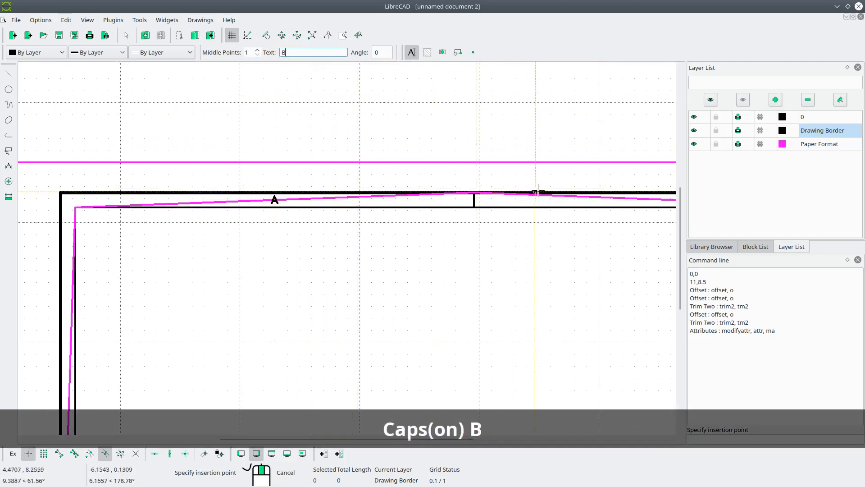
middle_drag(537, 190, 19, 215)
middle_drag(241, 210, 187, 215)
click(363, 220)
text(C)
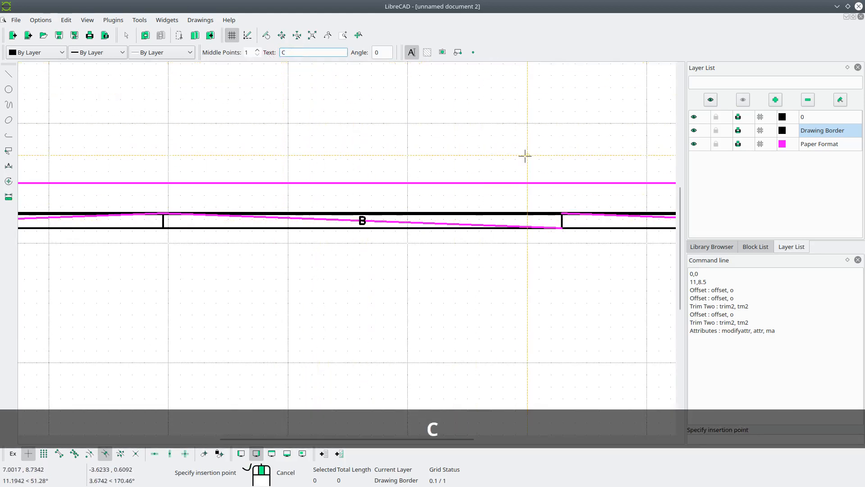
middle_drag(523, 155, 242, 160)
click(480, 226)
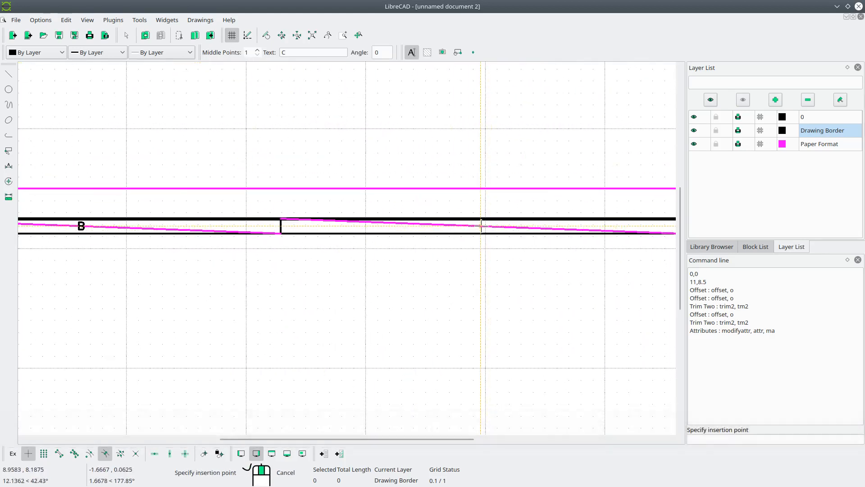
Place the zone labels 1 and 2 at the midpoints of the upper and lower helper diagonals along the left edge.
middle_drag(286, 279, 552, 211)
middle_drag(238, 278, 561, 197)
middle_drag(193, 243, 432, 253)
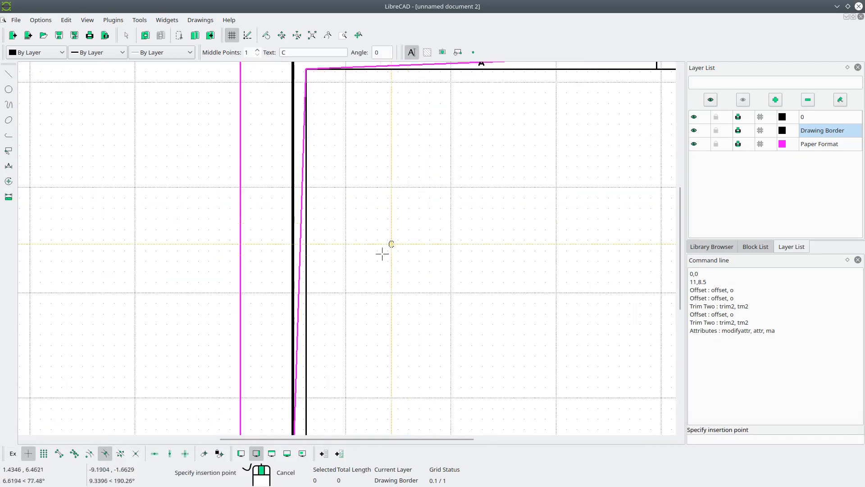
middle_drag(356, 293, 371, 269)
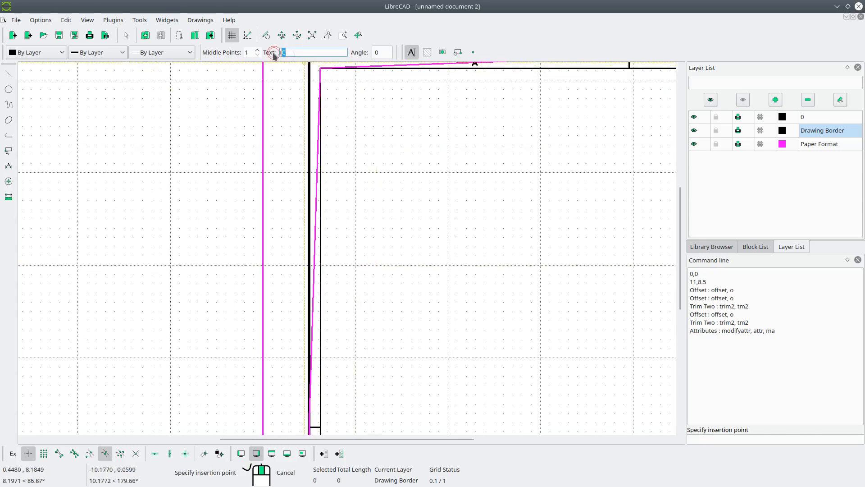
text(1)
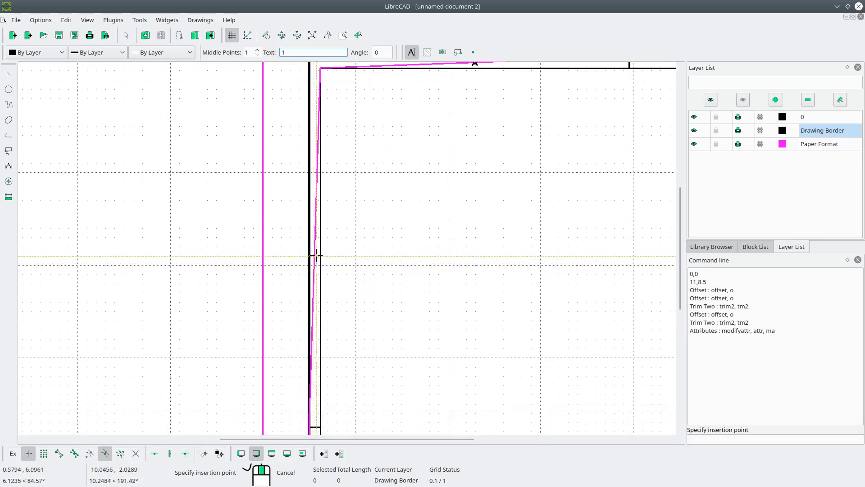
click(315, 247)
middle_drag(378, 316, 370, 166)
mouse_move(351, 334)
middle_down()
mouse_move(359, 155)
mouse_move(357, 223)
middle_up()
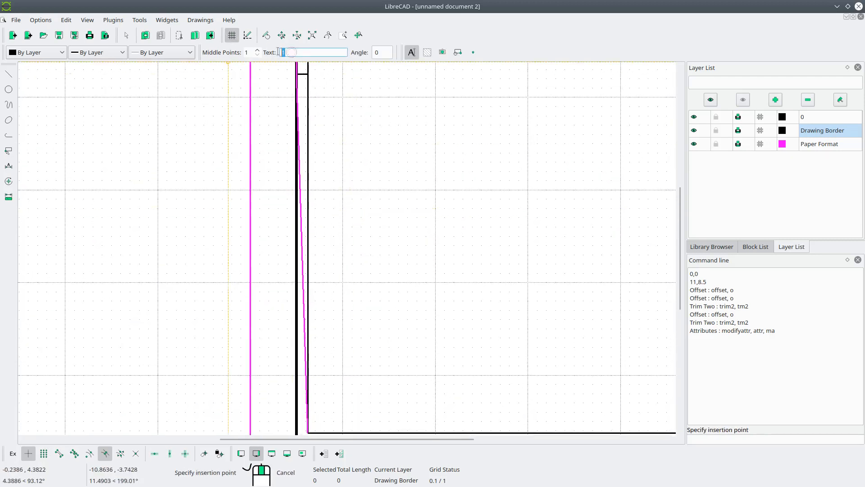
text(2)
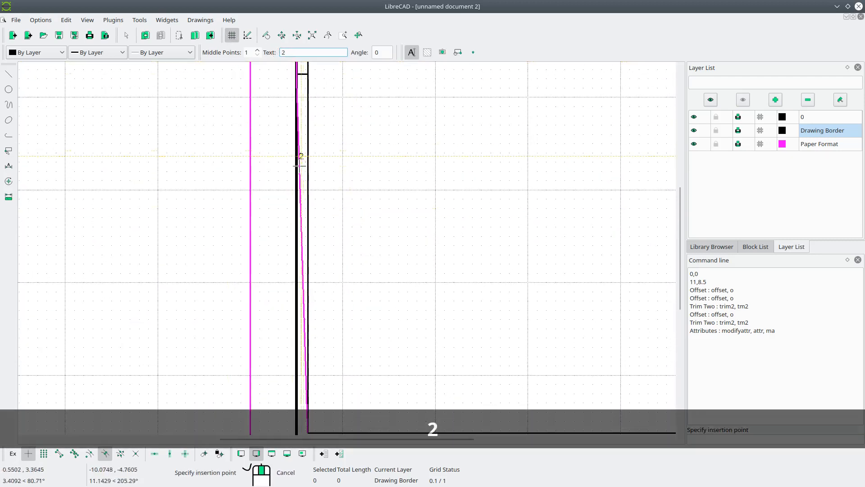
click(302, 255)
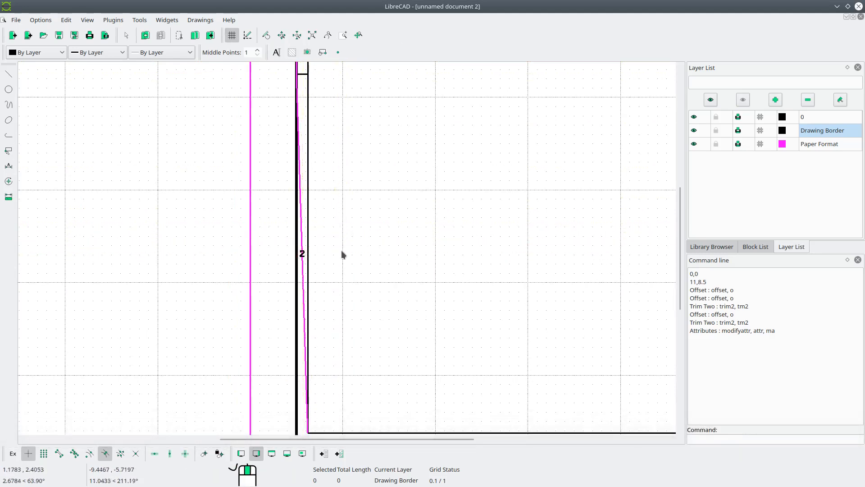
Delete the magenta helper diagonals from the left-edge and top-edge zones, keeping the labels.
click(303, 296)
key(Delete)
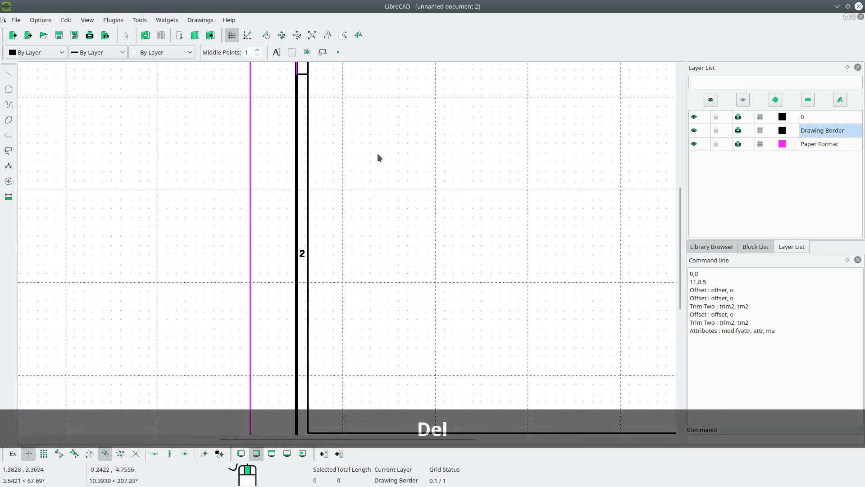
middle_drag(377, 159, 336, 369)
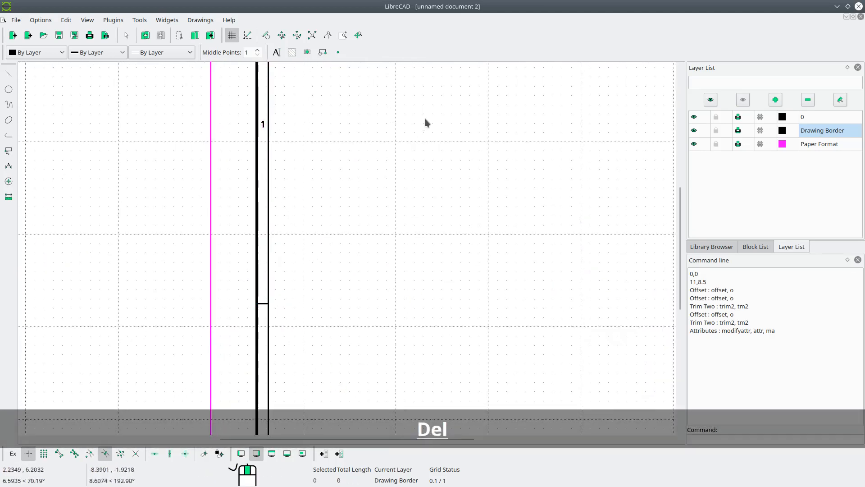
middle_drag(425, 121, 360, 368)
click(329, 167)
key(Delete)
mouse_move(405, 232)
middle_down()
mouse_move(228, 272)
mouse_move(251, 216)
middle_up()
click(287, 199)
key(Delete)
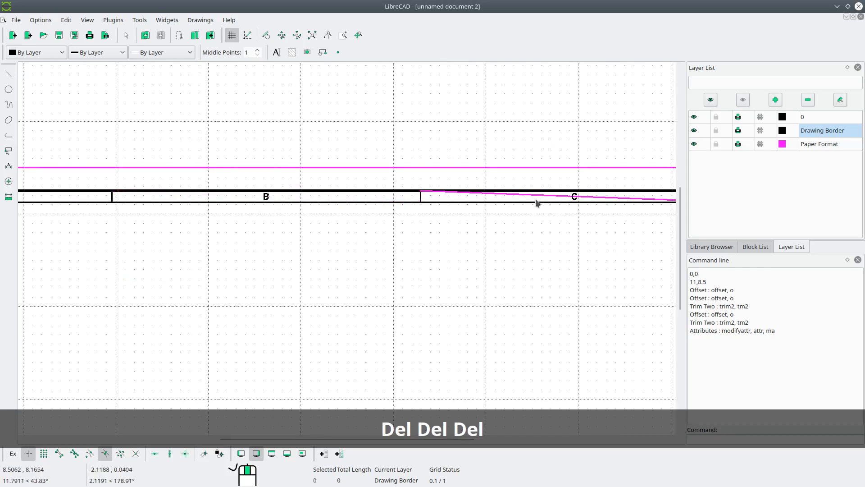
click(556, 200)
key(Delete)
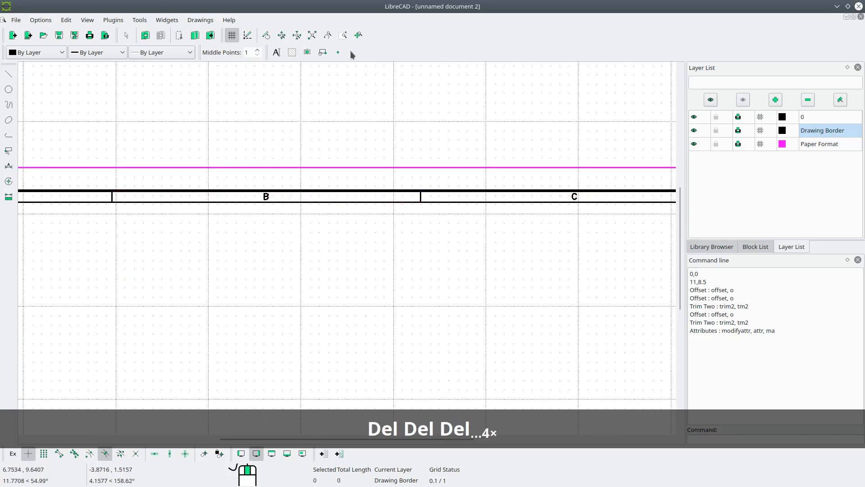
Draw a rectangle 0.0625 wide by 6 high in the middle of the sheet on the Drawing Border layer.
click(315, 38)
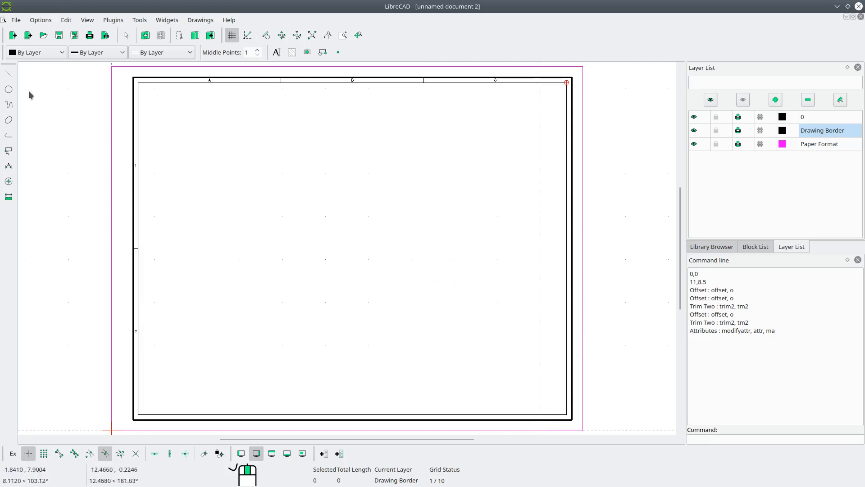
click(8, 73)
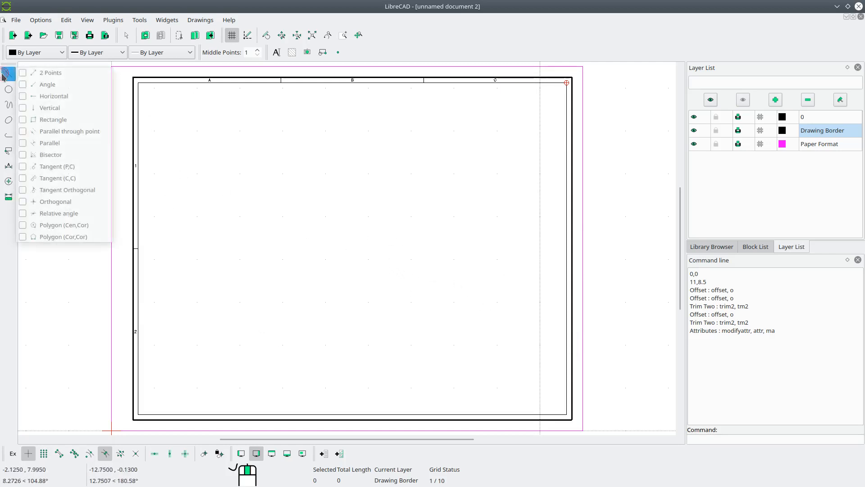
click(74, 120)
click(347, 340)
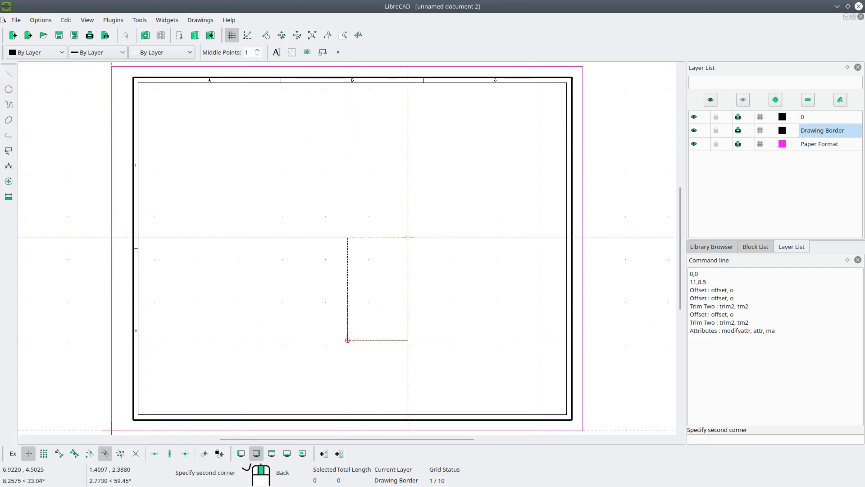
text(@)
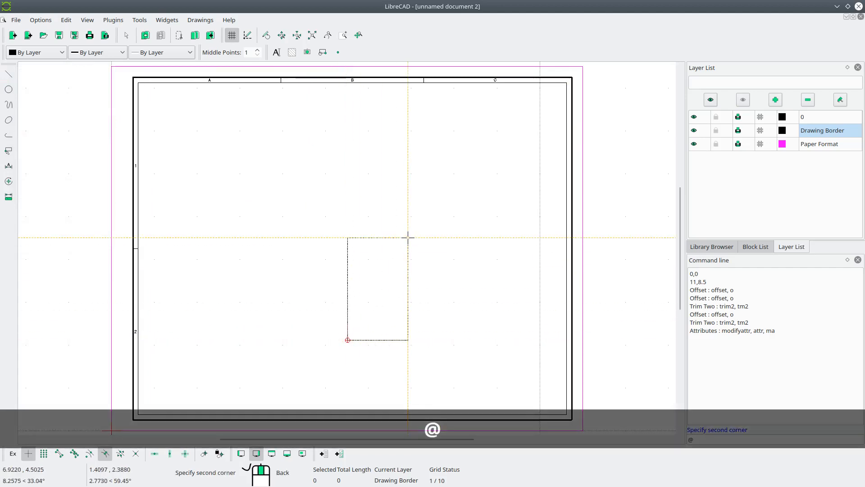
text(0.06)
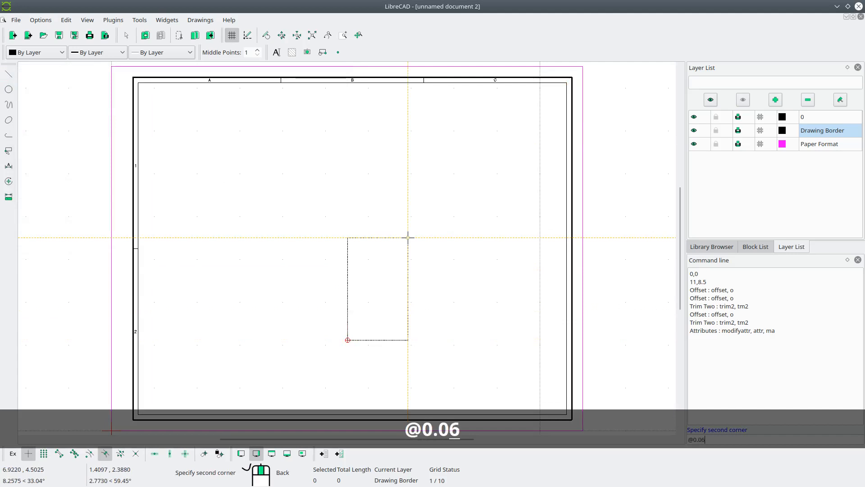
text(25,6)
key(Return)
right_click(407, 236)
Move the narrow rectangle, deleting the original, so its left side's midpoint lies on the midpoint of the inner border's right edge, and deselect it.
drag(401, 185, 266, 277)
click(9, 181)
click(27, 178)
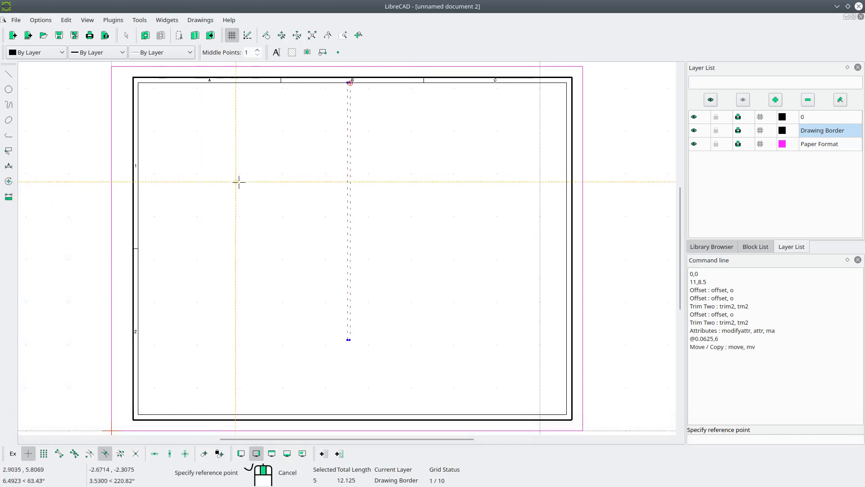
click(347, 211)
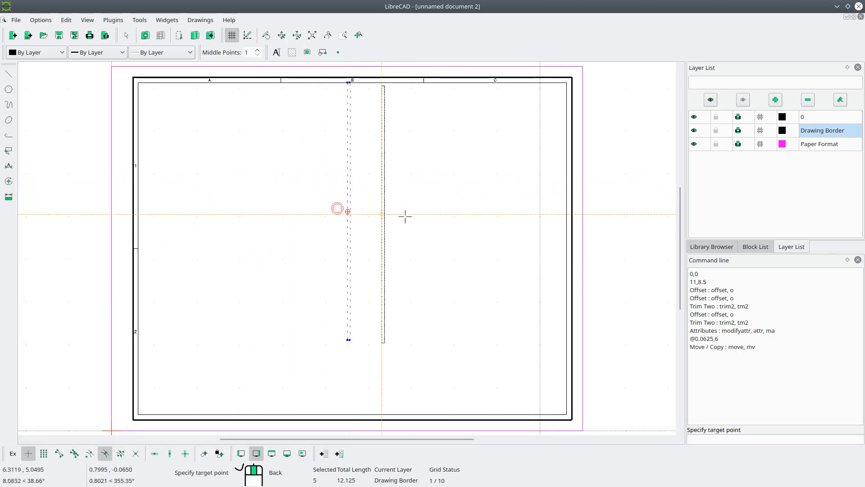
click(561, 247)
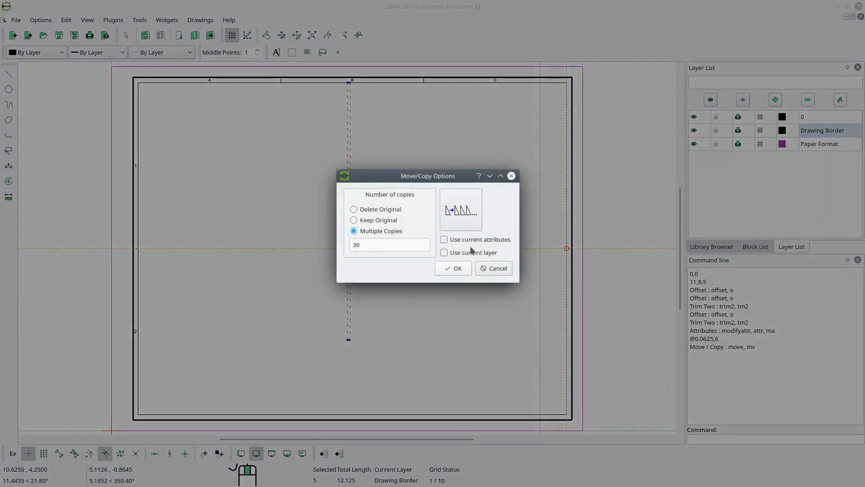
click(388, 211)
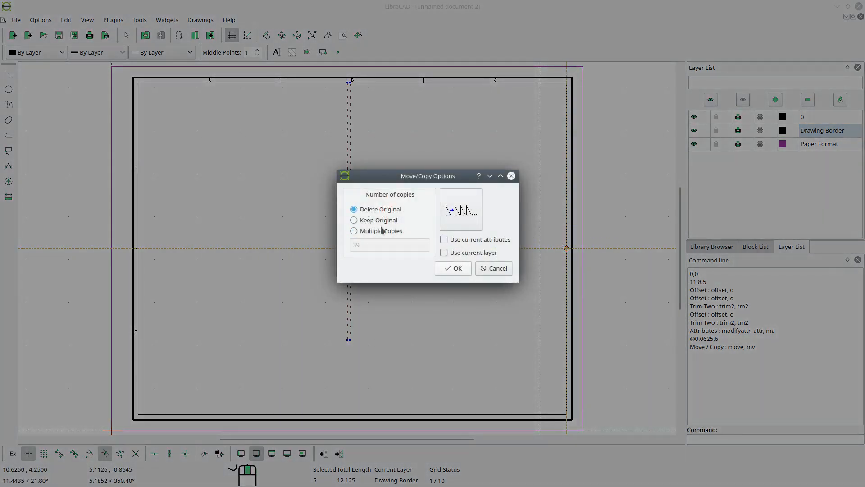
click(458, 269)
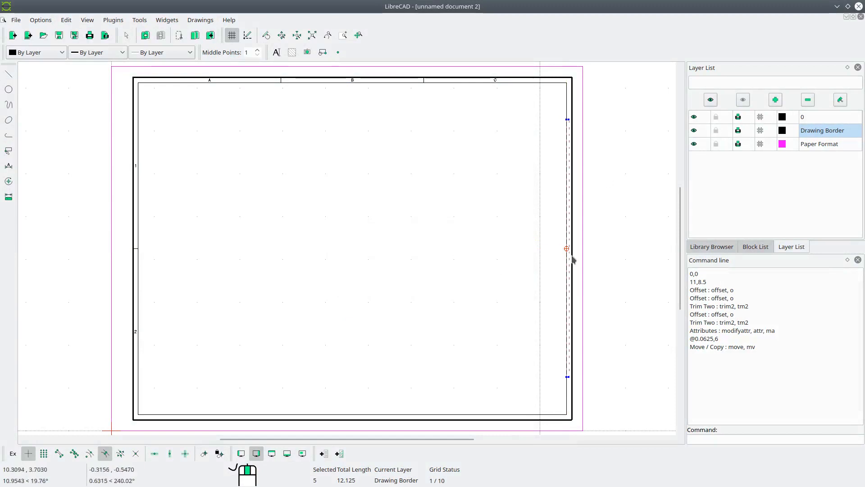
key(ctrl+k)
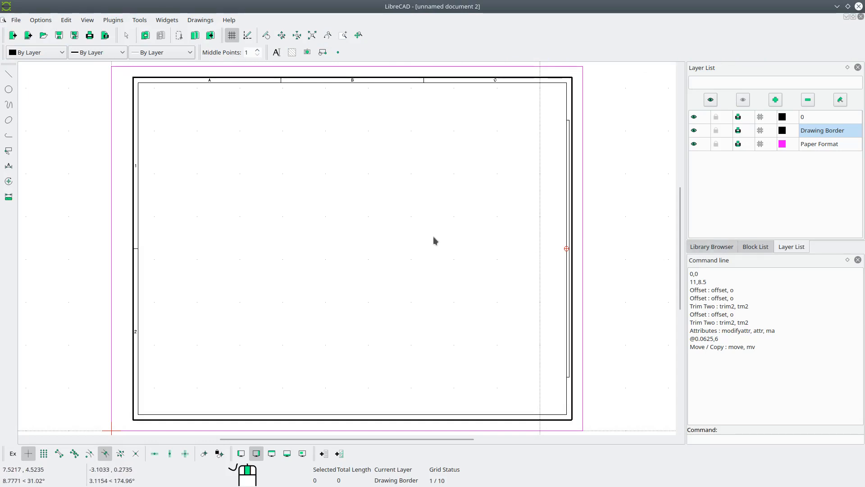
Add a layer named Title Block with blue colour and a heavier line width.
click(775, 101)
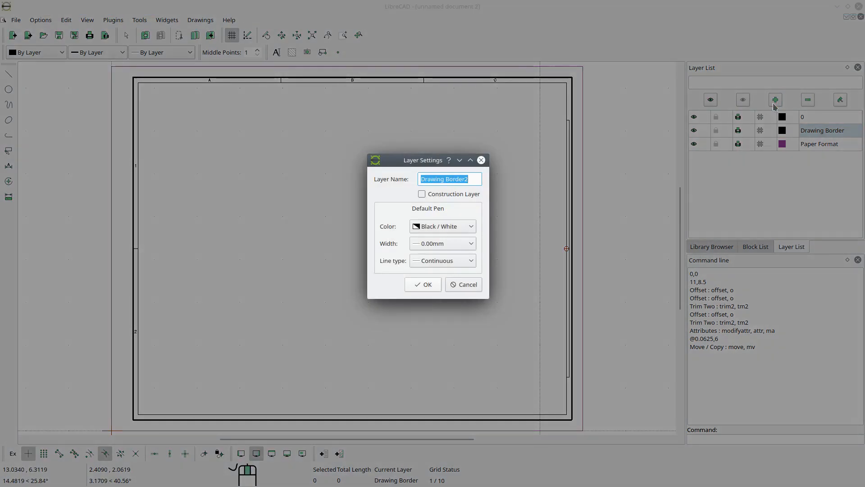
text(tIT)
key(BackSpace)
key(BackSpace)
key(BackSpace)
key(Caps_Lock)
text(Title Block)
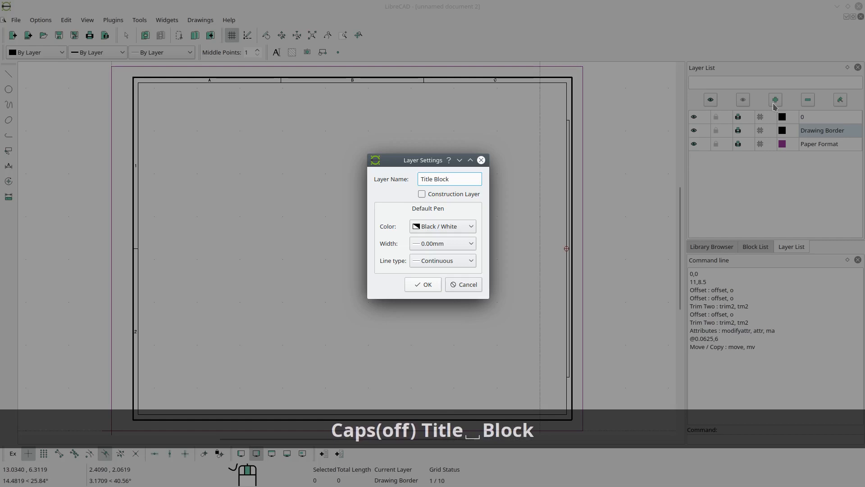
click(455, 227)
click(449, 294)
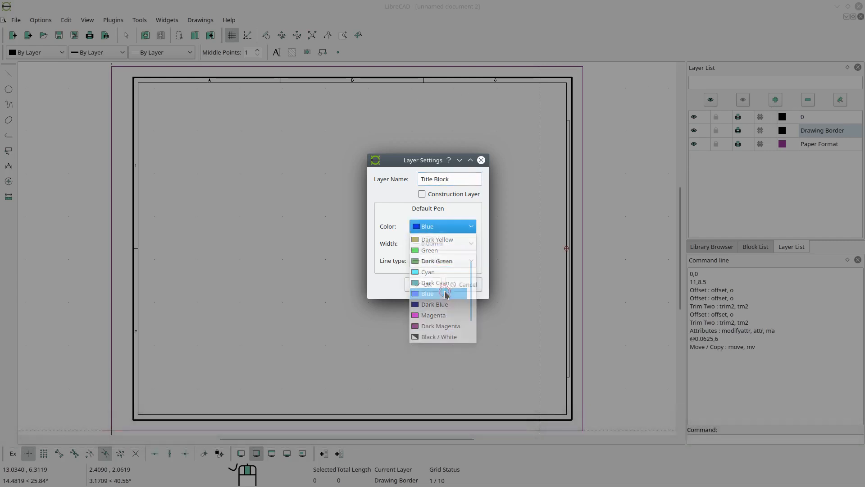
click(453, 245)
scroll(450, 316, down, 2)
click(449, 333)
click(428, 288)
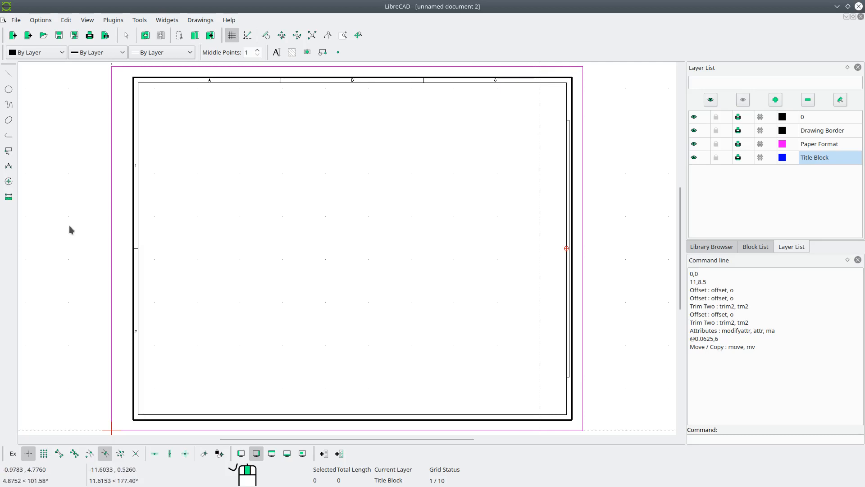
Measure the distance between the two lower corners of the inner border, using endpoint snap.
click(9, 194)
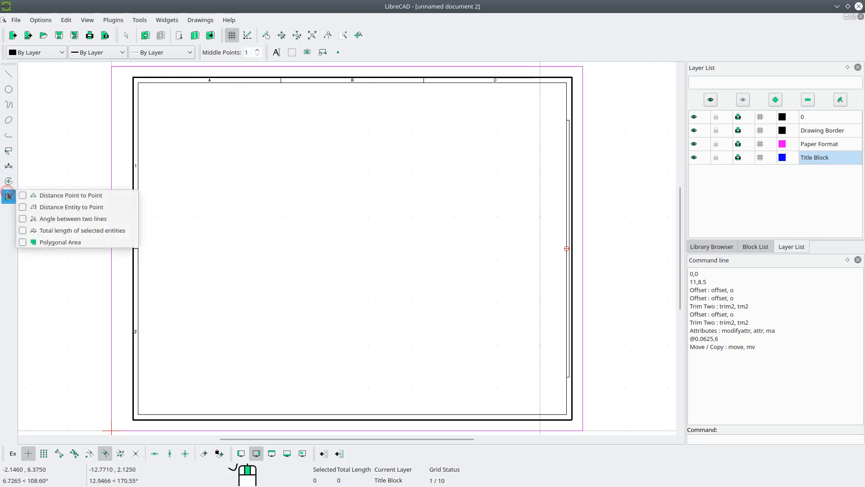
click(67, 196)
click(59, 453)
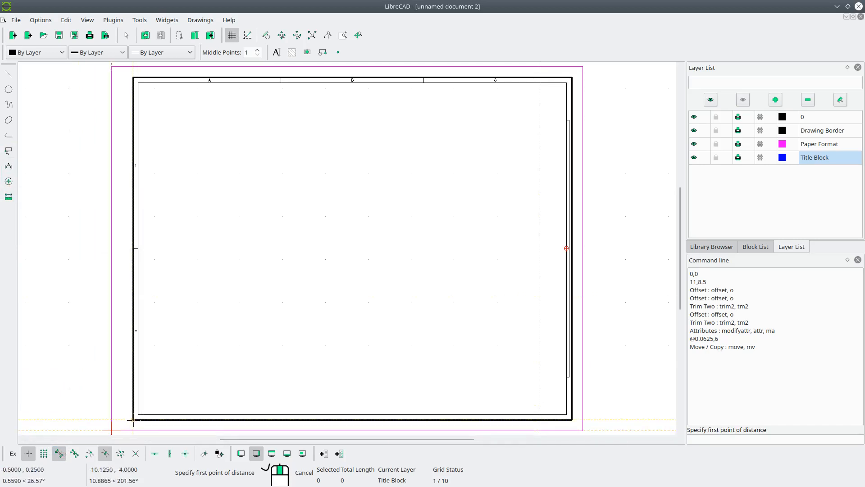
click(138, 413)
click(560, 414)
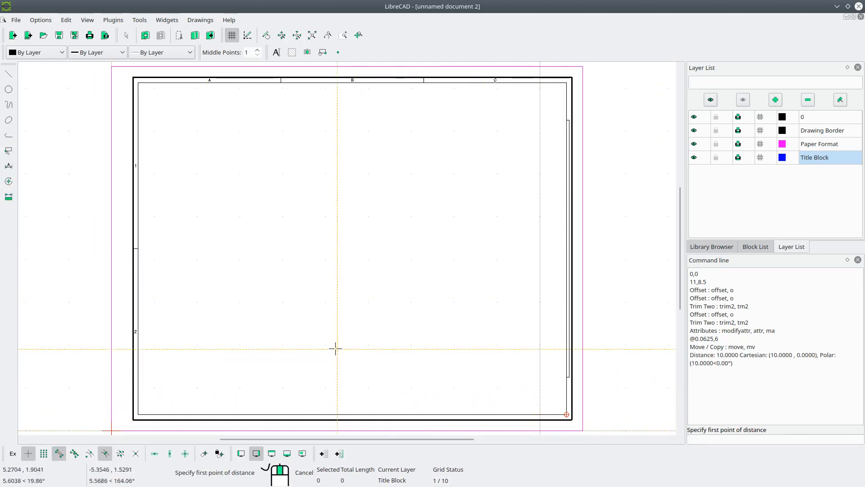
right_click(211, 380)
Draw a rectangle 0.25 wide by 3/8 high from the inner border's lower-left corner on the Title Block layer.
scroll(163, 409, up, 2)
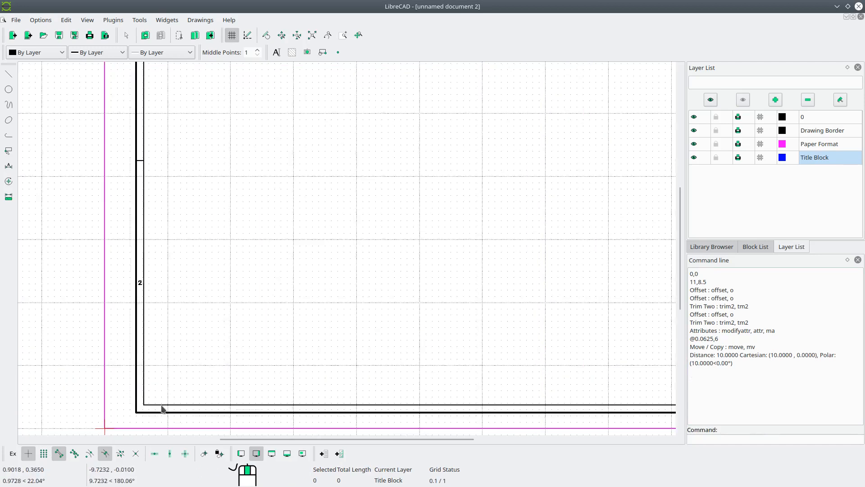
scroll(163, 408, up, 3)
middle_drag(209, 377, 175, 357)
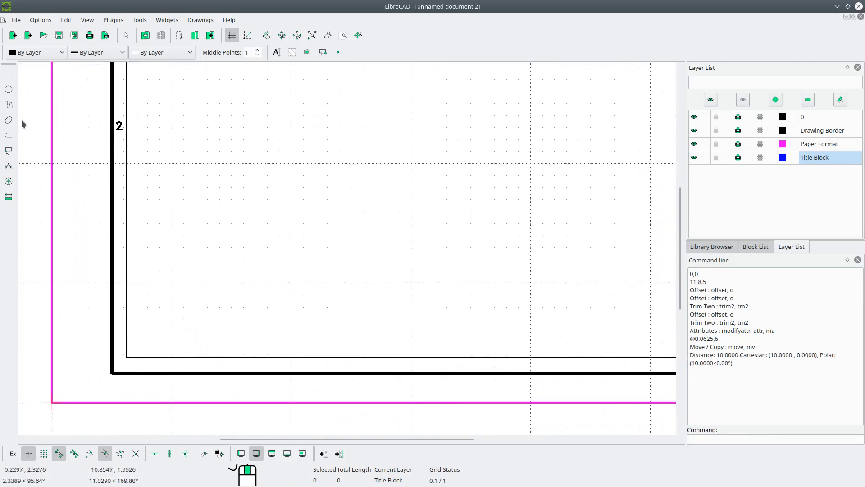
click(8, 73)
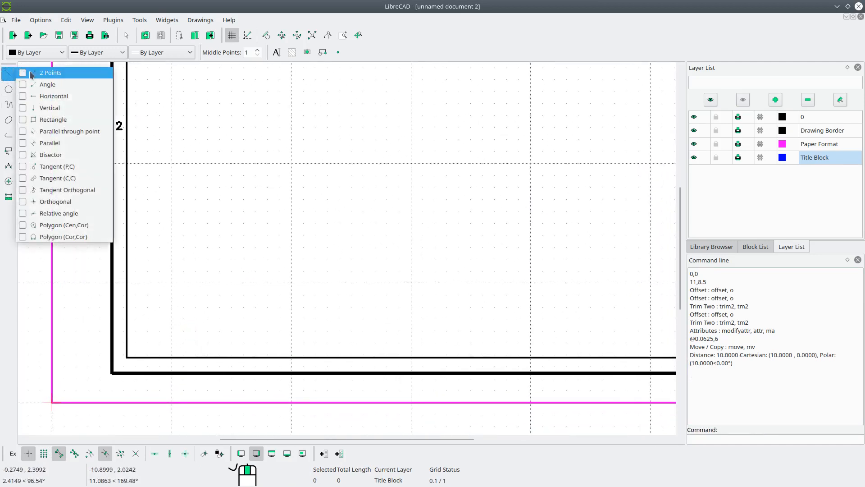
click(63, 121)
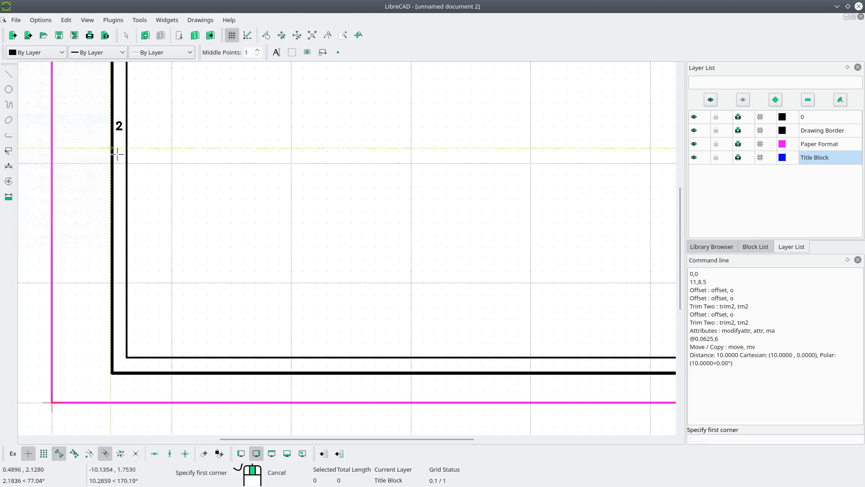
click(127, 357)
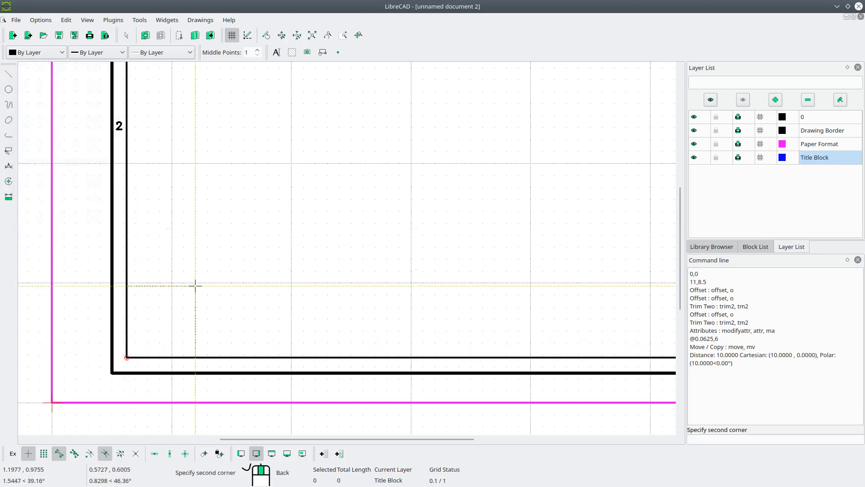
text(@0.25,)
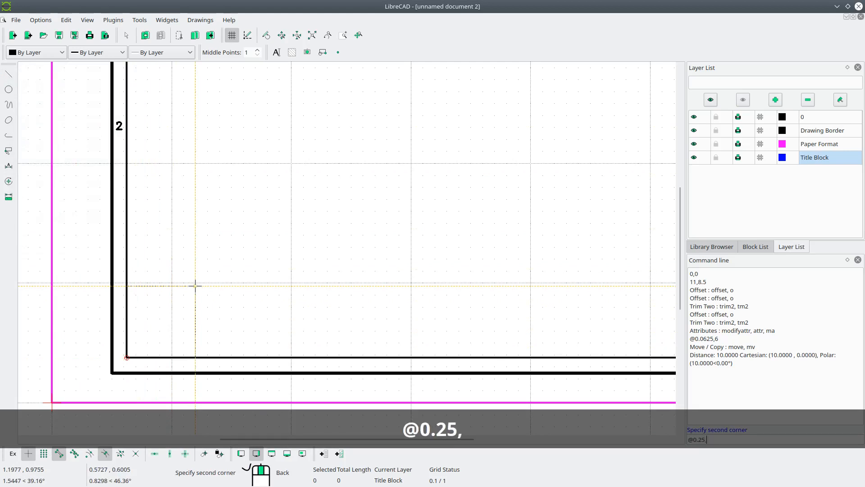
text(3/8)
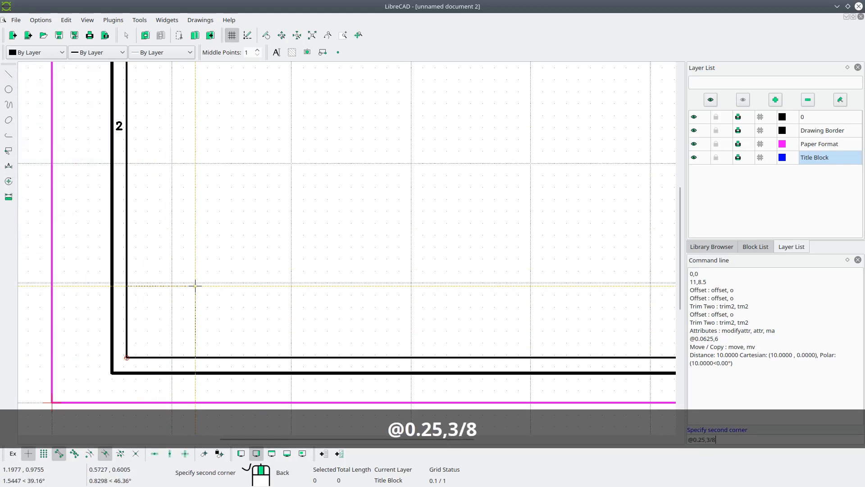
key(Return)
right_click(195, 285)
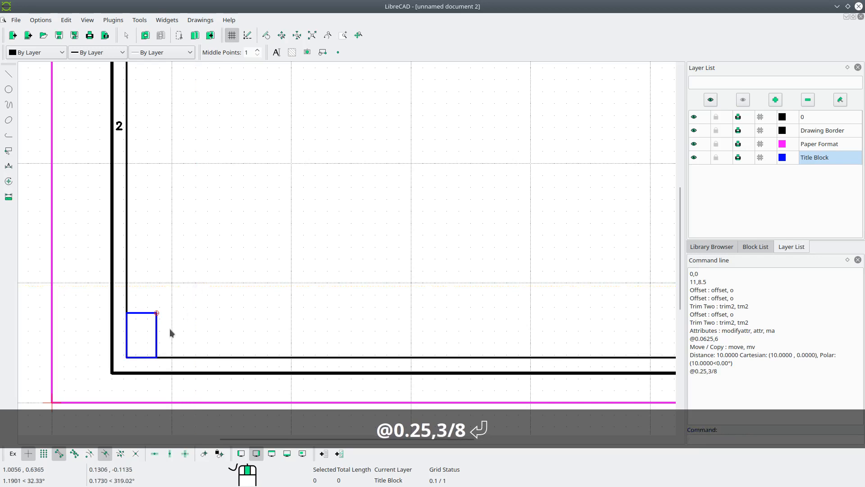
Explode the small blue rectangle at the inner border's lower-left corner into separate lines.
scroll(163, 333, up, 3)
click(188, 332)
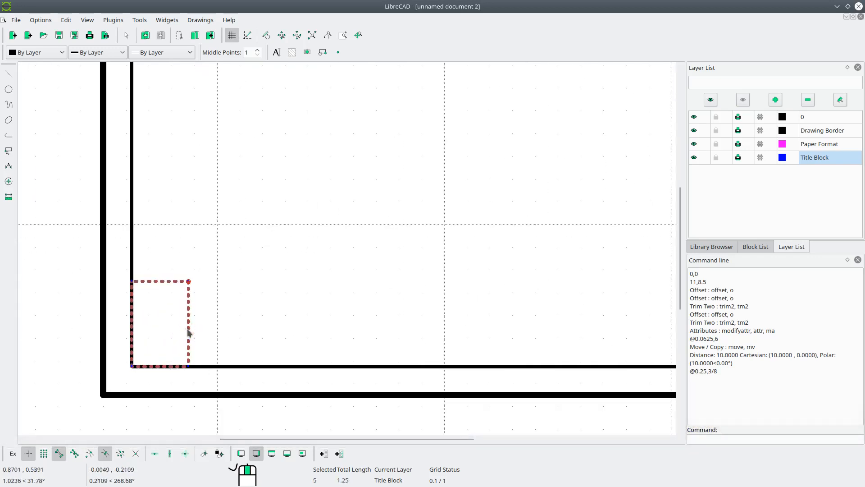
click(8, 181)
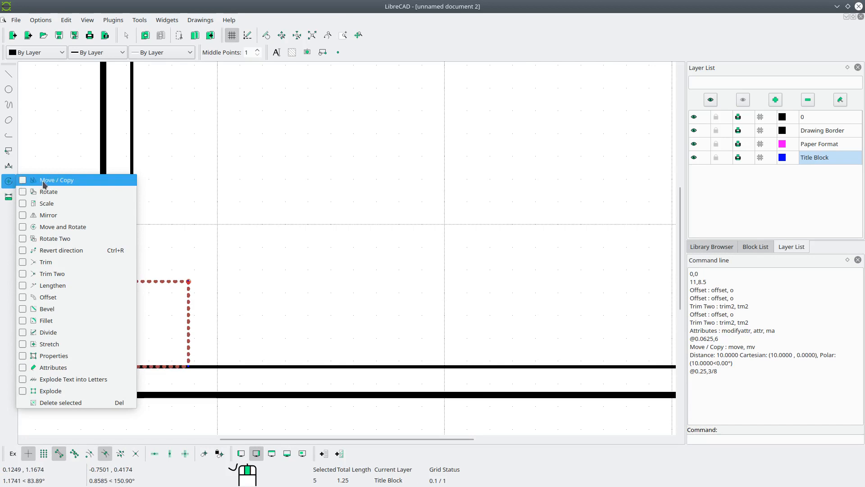
click(64, 391)
Make 39 copies of the small rectangle's top, right and bottom lines along the inner border's bottom edge, spaced one rectangle width apart.
click(175, 284)
click(188, 313)
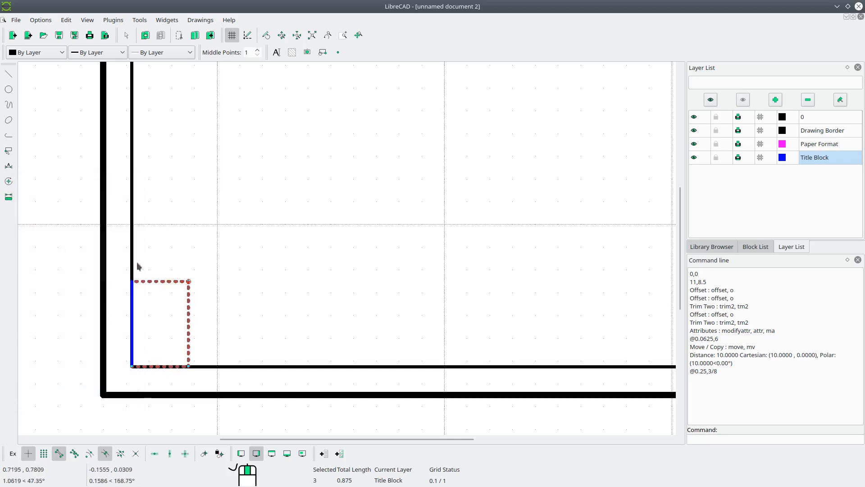
click(9, 181)
click(33, 180)
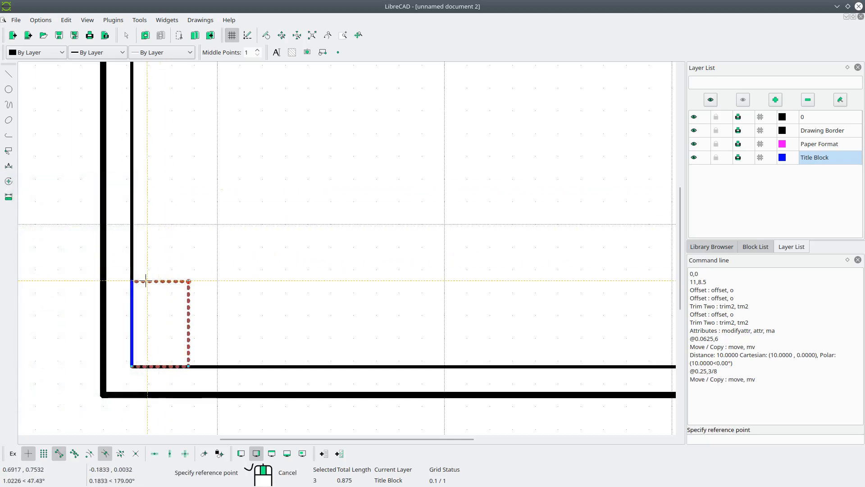
click(131, 281)
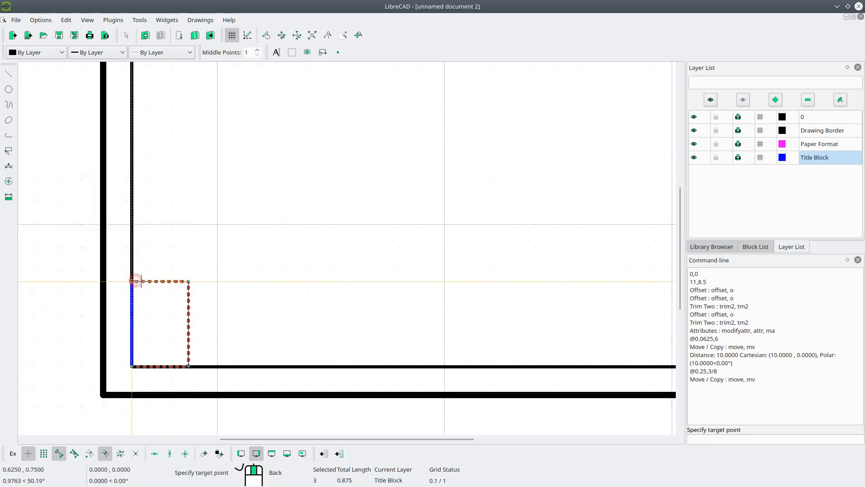
click(189, 281)
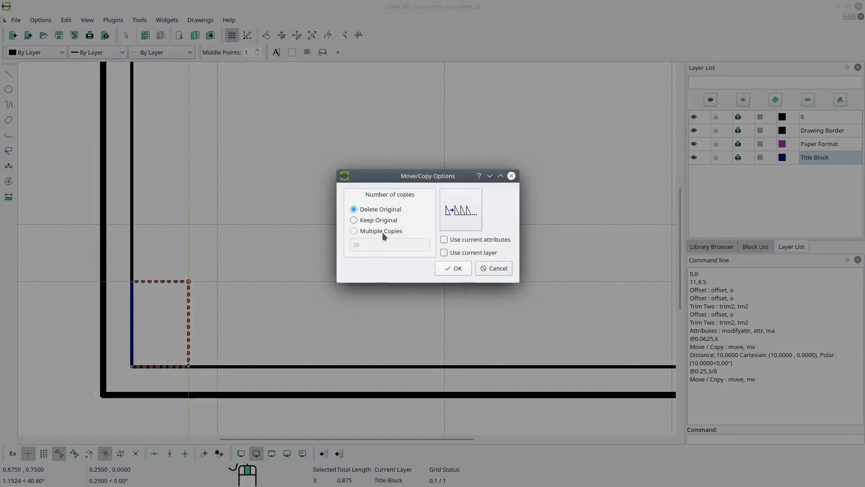
click(380, 230)
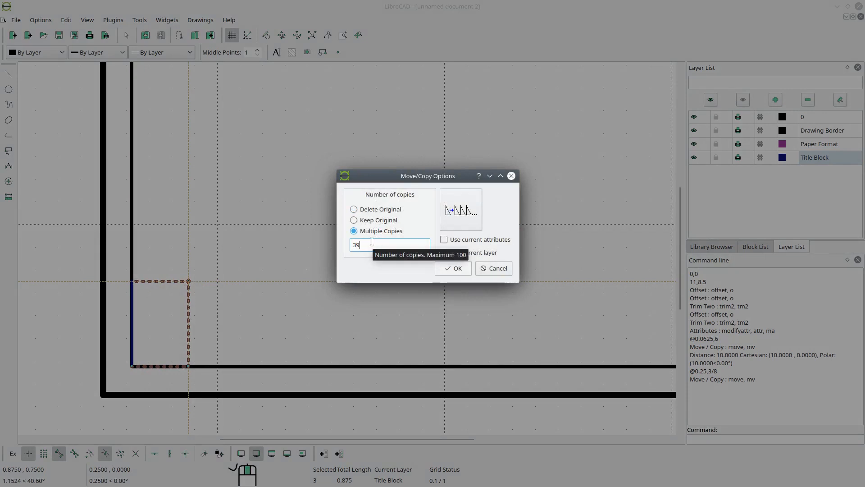
drag(371, 244, 339, 248)
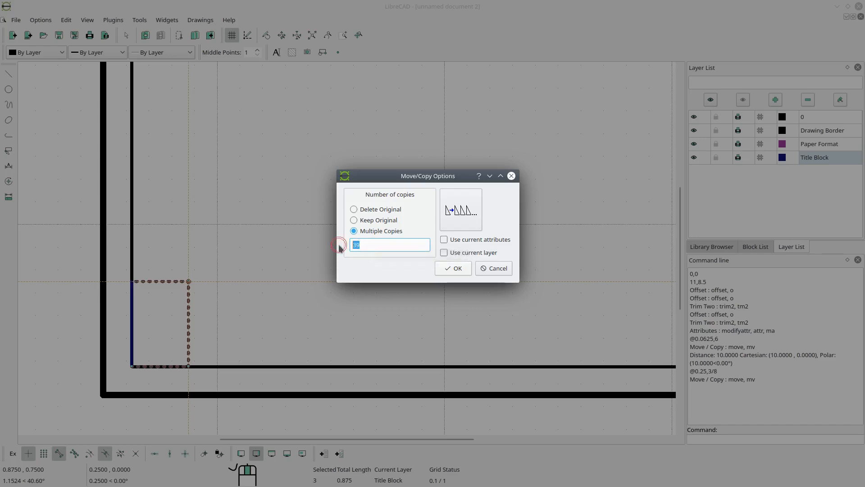
text(40)
text(39)
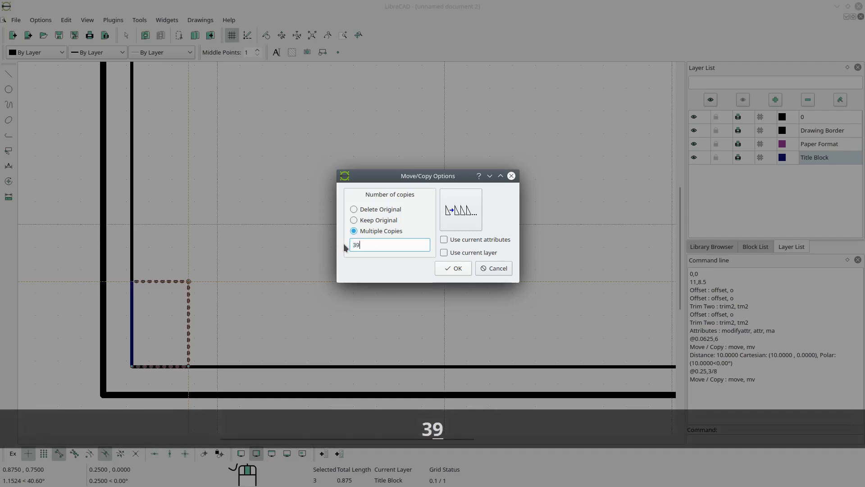
click(453, 268)
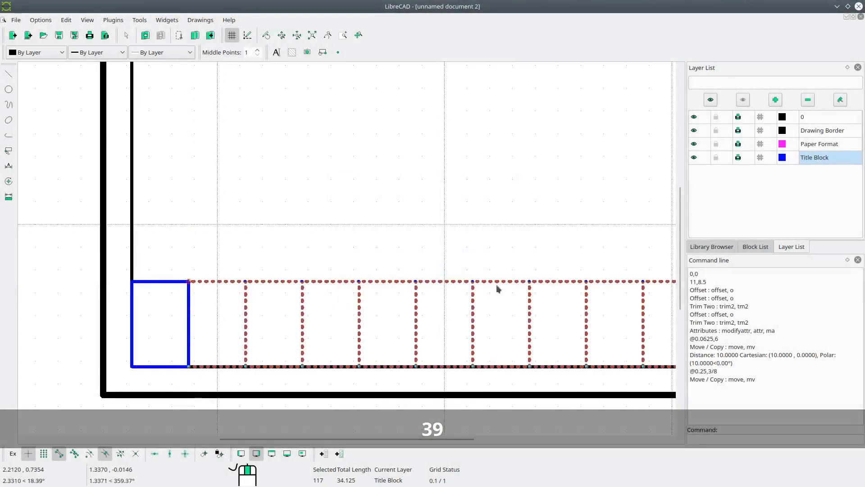
scroll(508, 286, down, 5)
middle_drag(549, 246, 321, 285)
click(313, 36)
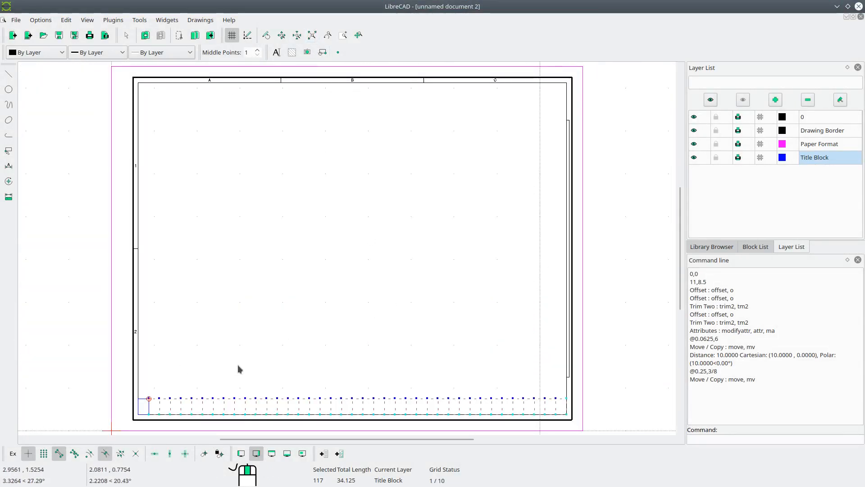
key(ctrl+k)
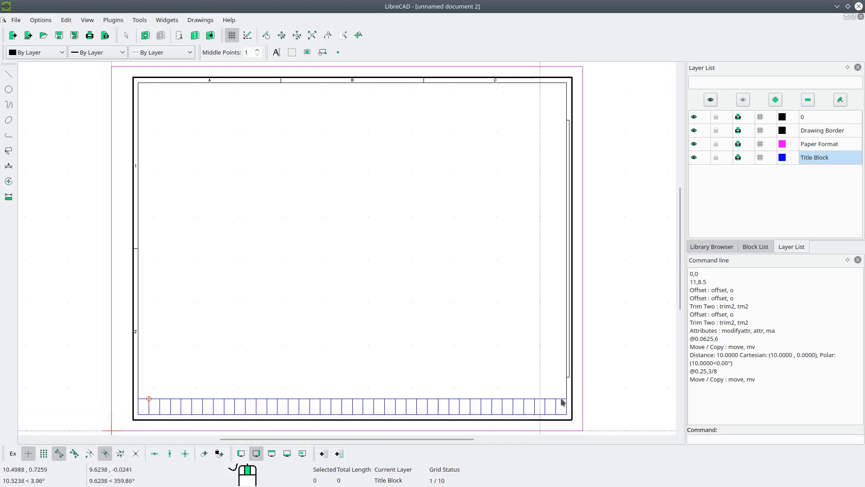
Place the text "drawn by" with bottom-left alignment near the lower-left corner of the first title block cell.
scroll(163, 405, up, 8)
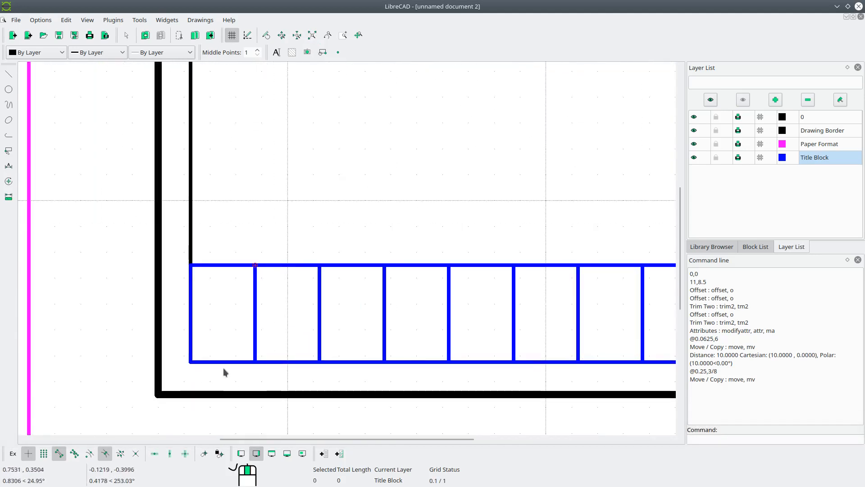
middle_drag(287, 351, 251, 303)
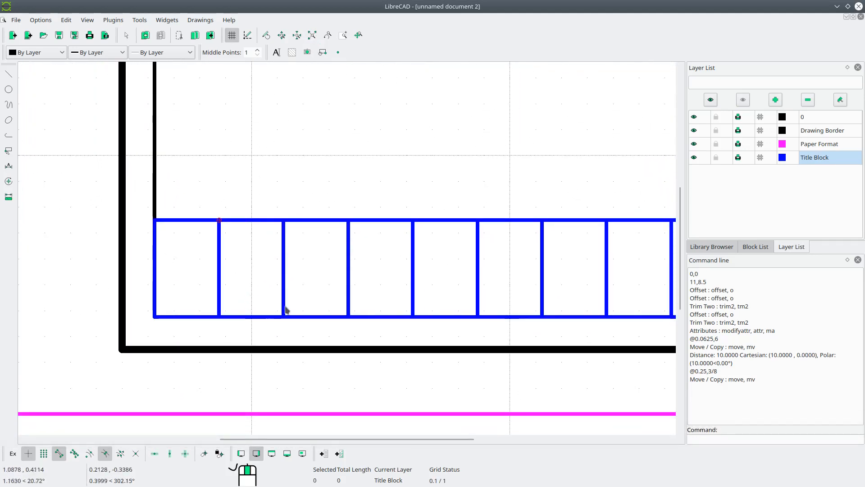
click(277, 53)
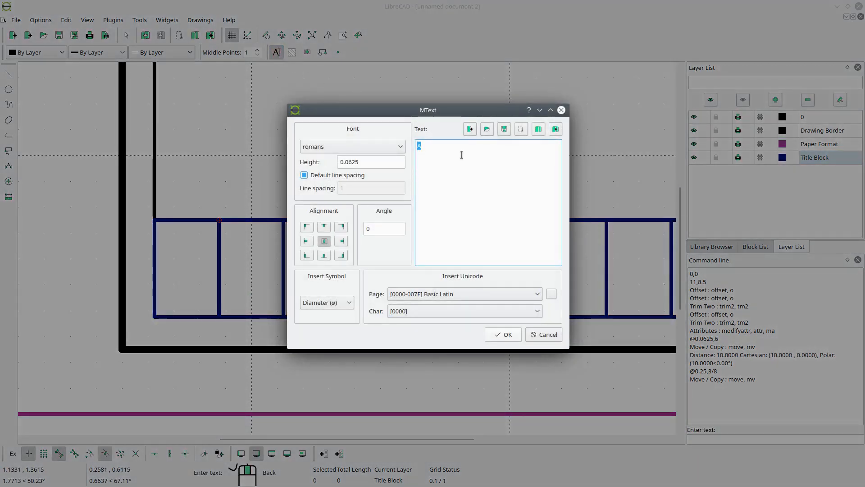
text(drawn by)
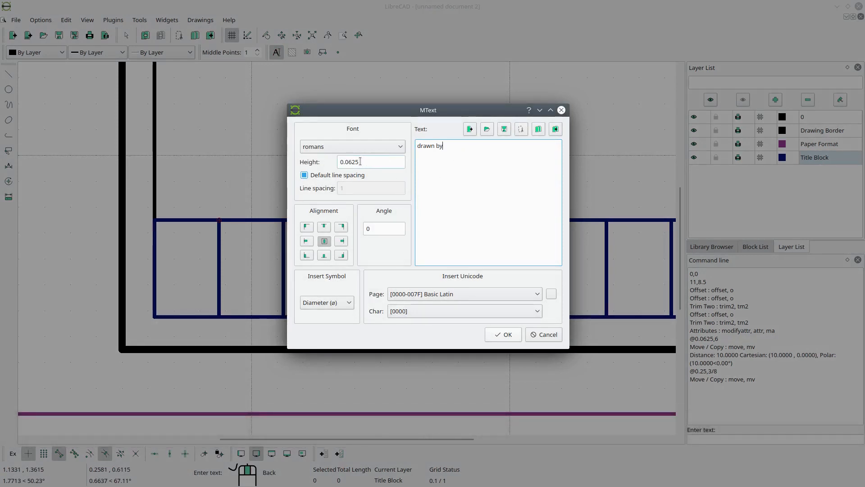
click(307, 256)
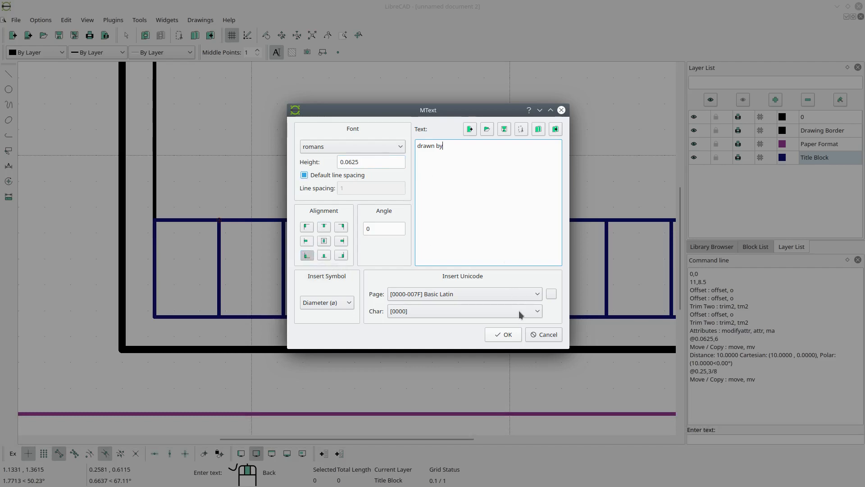
click(516, 334)
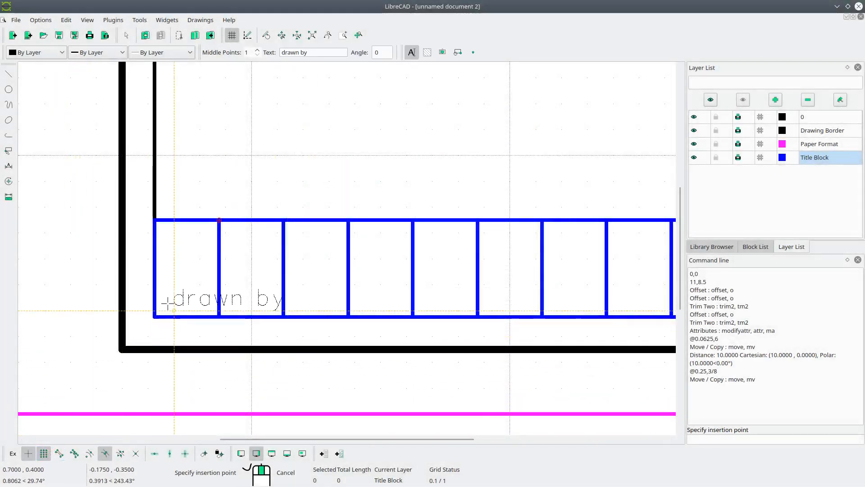
scroll(170, 304, up, 1)
scroll(169, 305, up, 6)
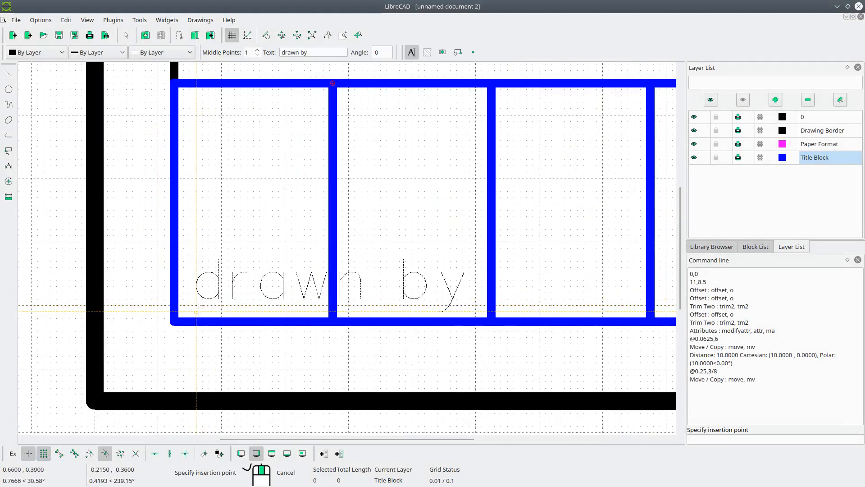
click(198, 309)
key(Escape)
Delete the first two vertical dividers so the "drawn by" cell spans three grid columns.
scroll(360, 251, down, 5)
middle_drag(408, 258, 306, 310)
click(222, 295)
key(Delete)
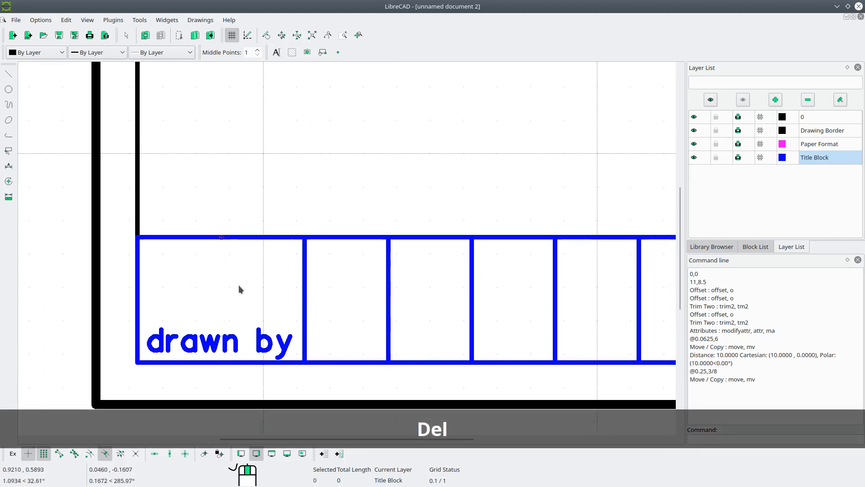
drag(324, 276, 249, 299)
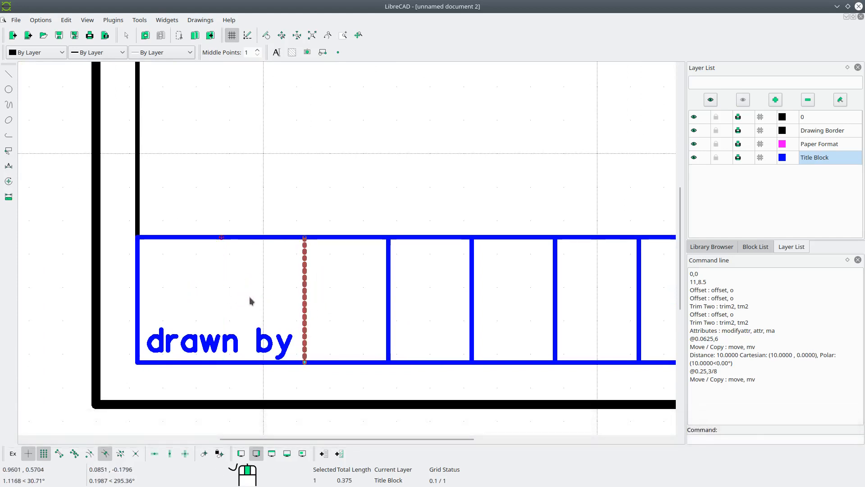
key(Delete)
Place the text "date" near the lower-left corner of the cell directly after the "drawn by" cell.
middle_drag(359, 294, 286, 284)
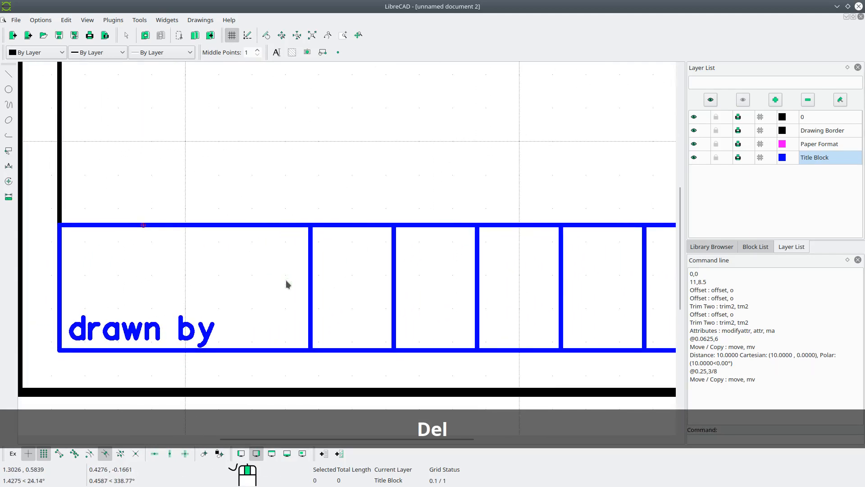
right_click(286, 280)
click(305, 285)
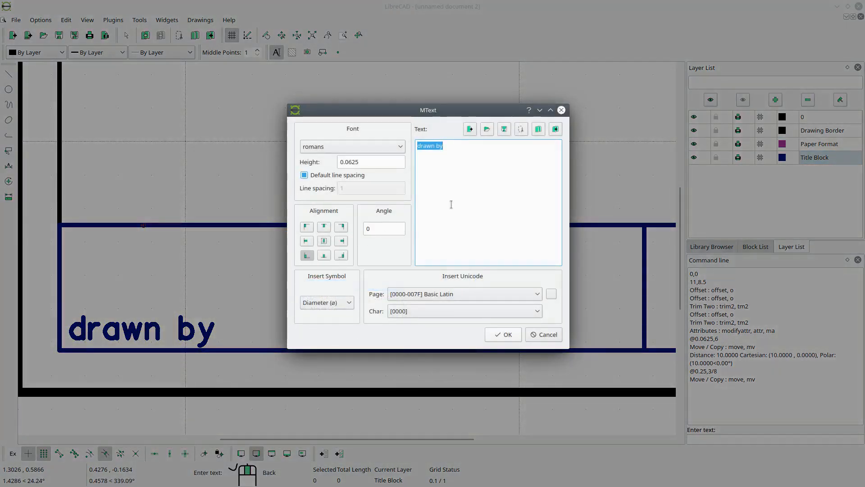
text(date)
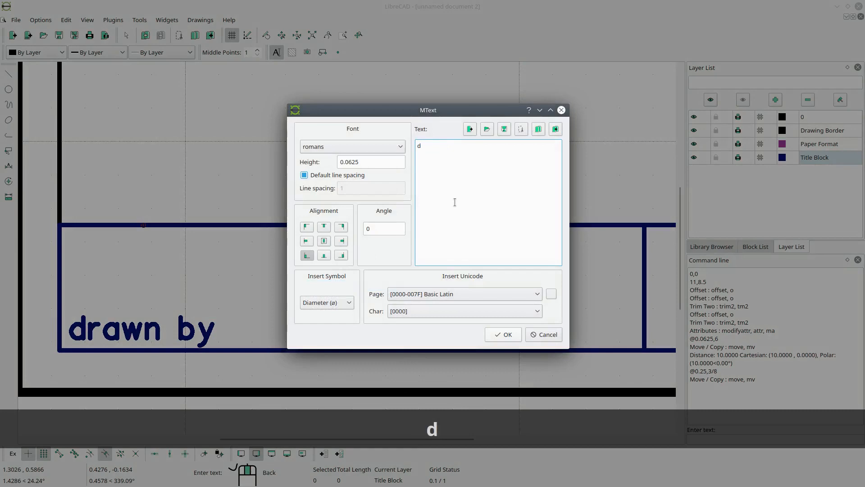
click(504, 334)
scroll(359, 332, up, 4)
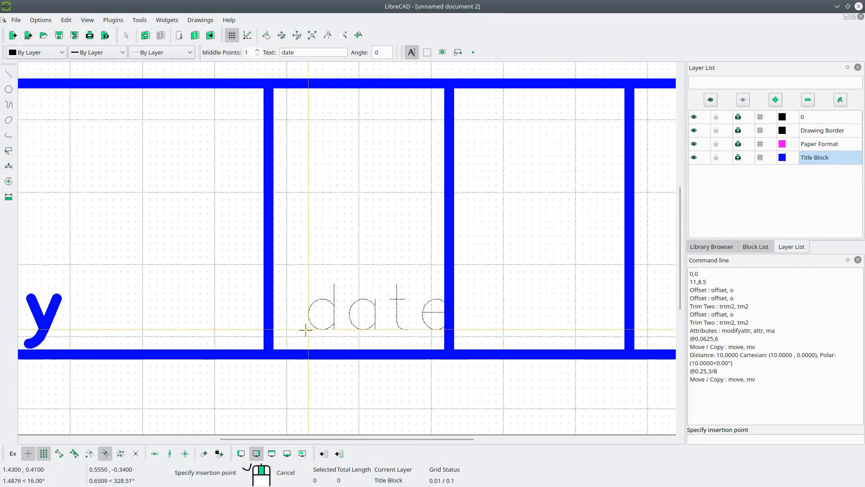
click(290, 332)
right_click(352, 288)
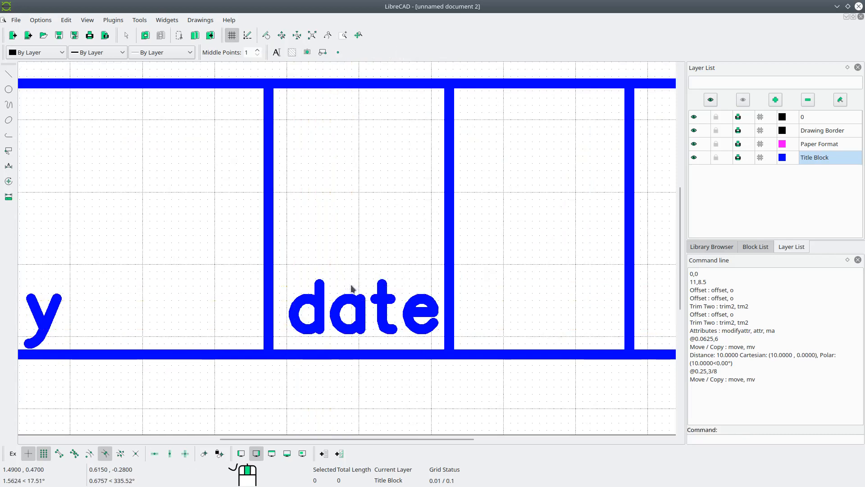
Create a new multiline text reading "YYYY-MM-DD" on the Title Block layer.
scroll(351, 288, down, 8)
middle_drag(423, 265, 318, 312)
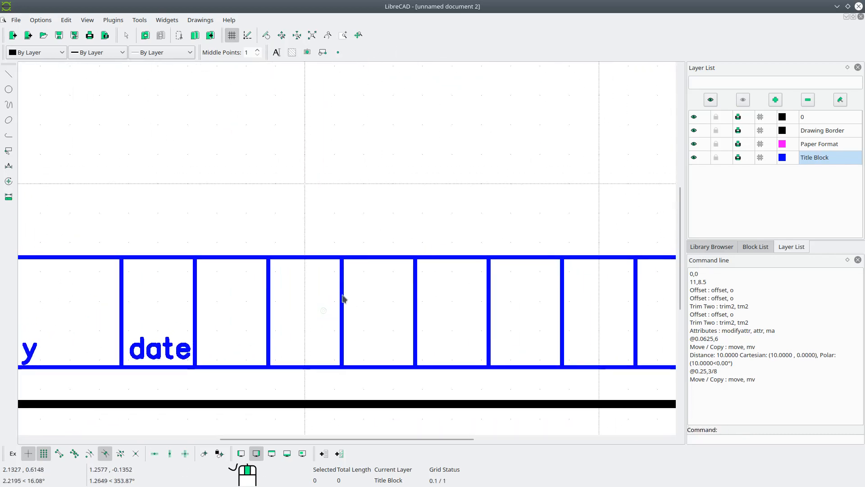
right_click(353, 195)
click(387, 199)
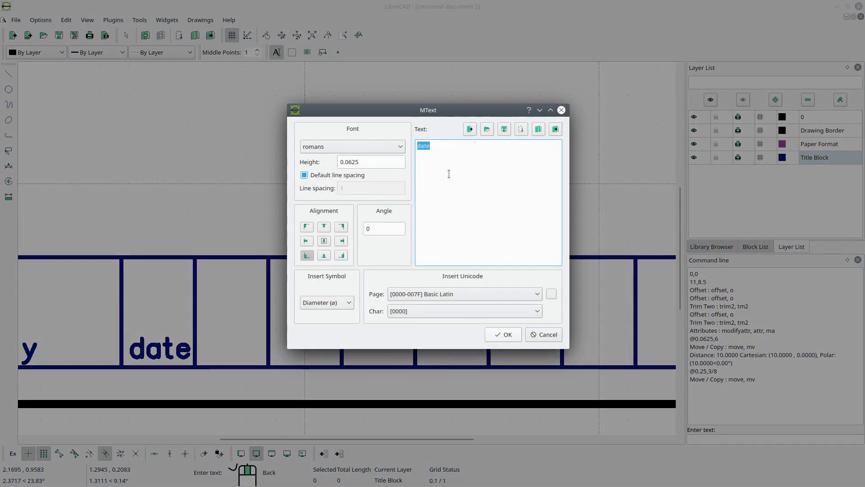
key(Caps_Lock)
text(YYYY-MM-)
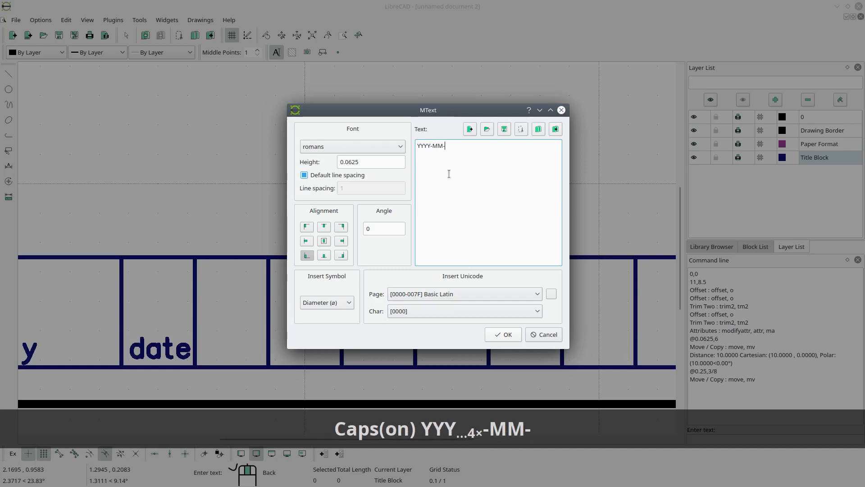
text(DD)
Set the "YYYY-MM-DD" text to height 0.125 with middle-centre alignment and place it across the cells just above the "date" label.
click(367, 163)
key(BackSpace)
key(BackSpace)
key(BackSpace)
key(BackSpace)
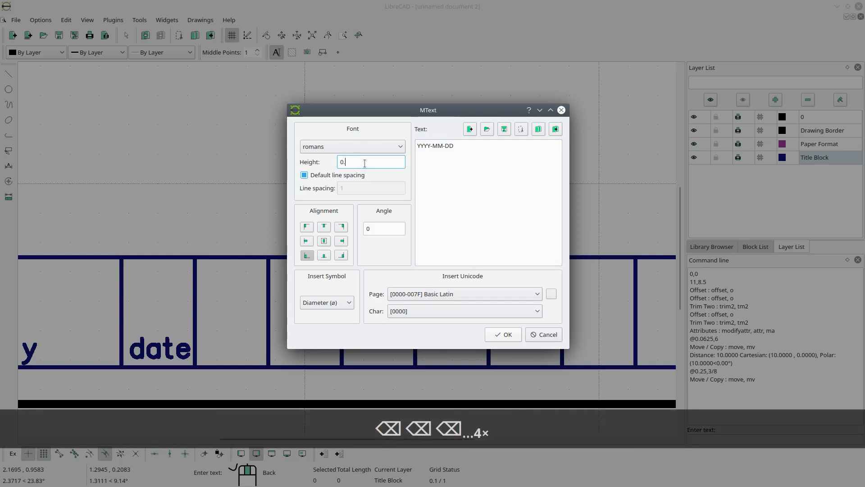
text(125)
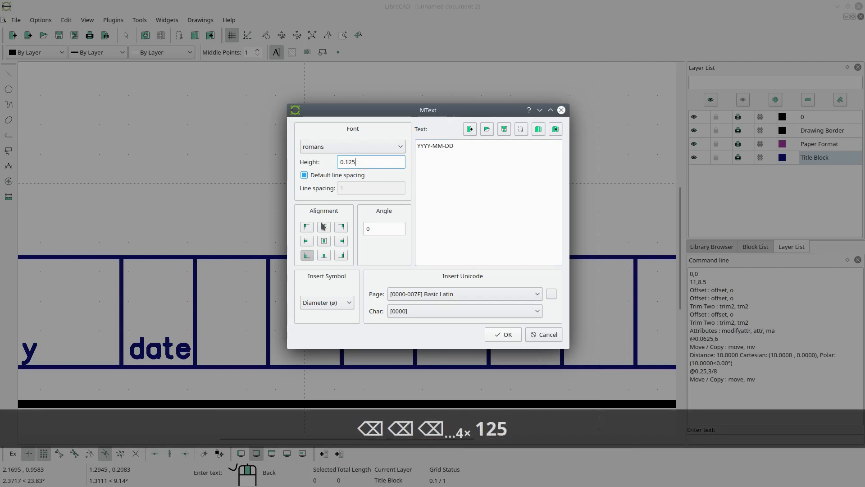
click(324, 242)
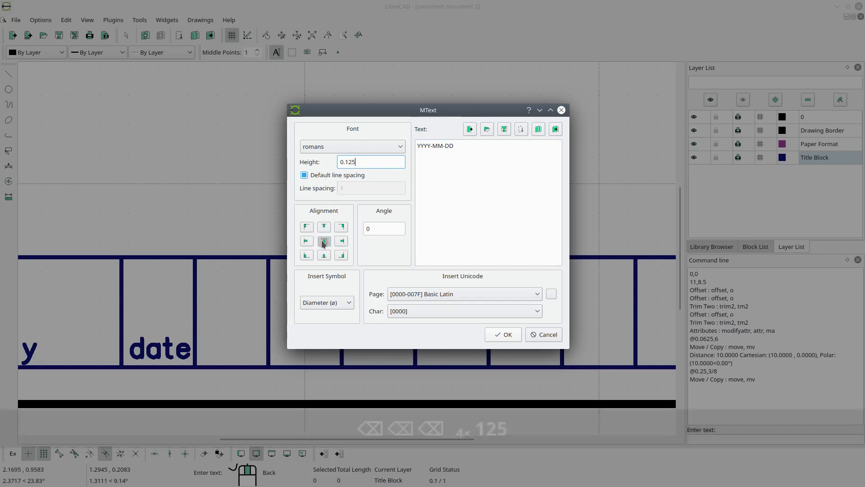
click(507, 335)
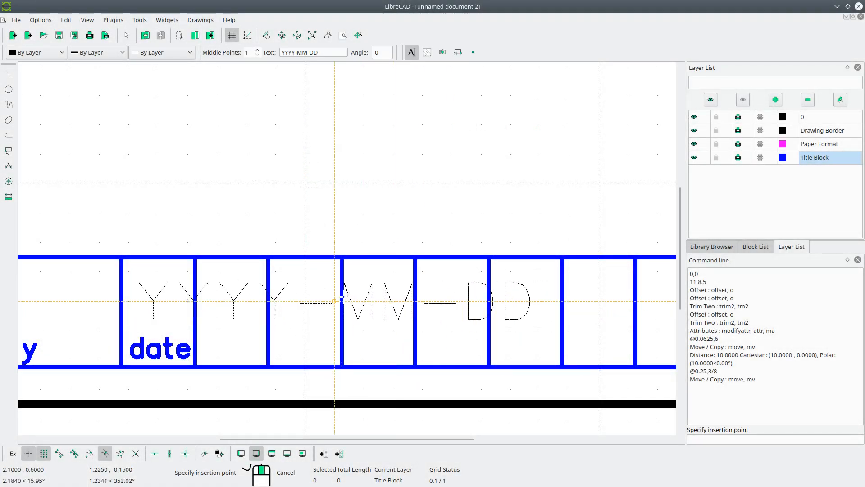
scroll(341, 297, up, 5)
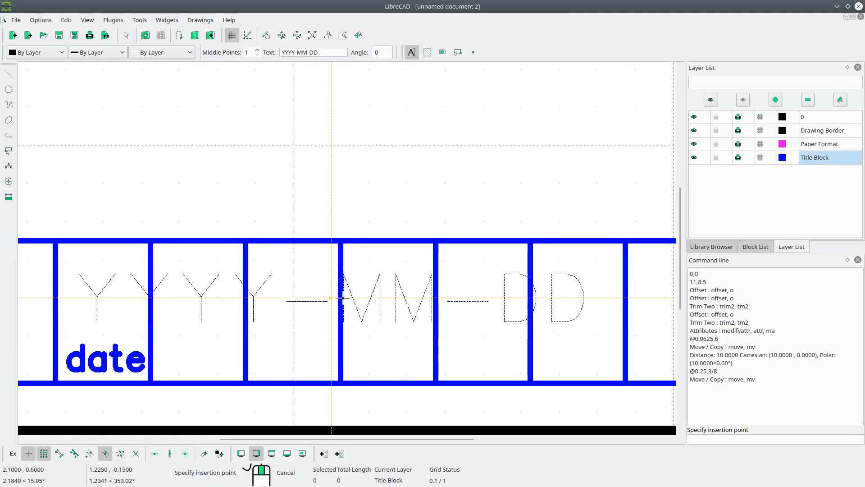
click(346, 286)
Delete the five vertical dividers crossing the "YYYY-MM-DD" text to form one wide date cell.
scroll(388, 280, down, 2)
scroll(387, 280, down, 2)
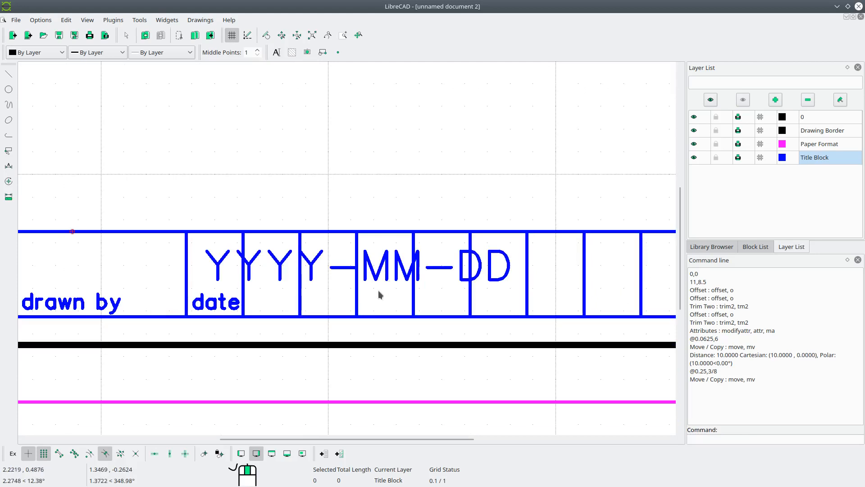
drag(483, 299, 289, 303)
key(Delete)
click(243, 296)
key(Delete)
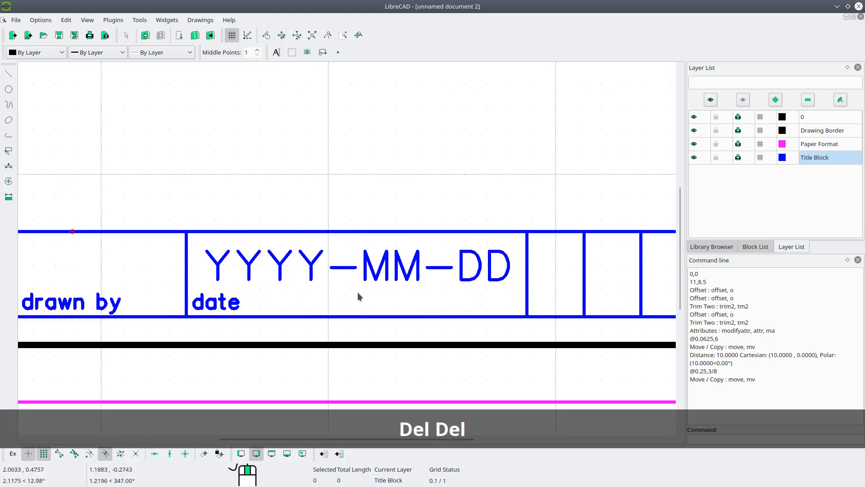
middle_drag(359, 297, 373, 298)
scroll(370, 299, down, 4)
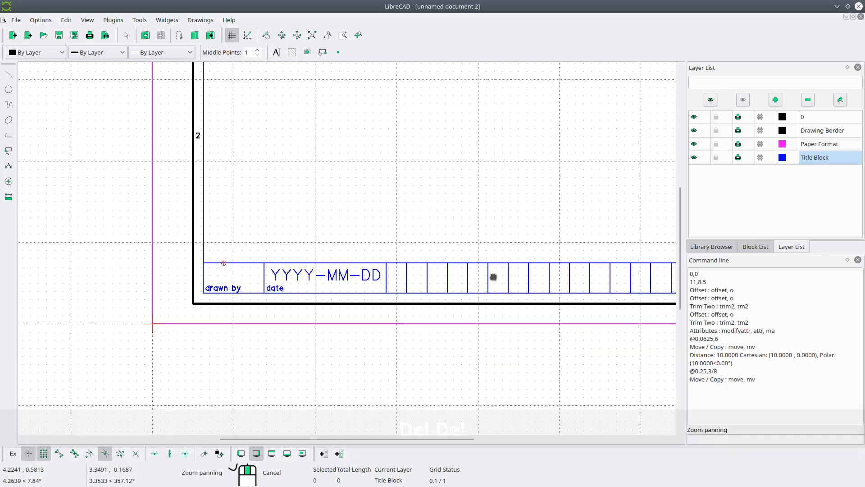
Create a new multiline text reading "scale" on the Title Block layer.
middle_drag(493, 276, 283, 299)
middle_drag(469, 284, 216, 286)
scroll(488, 299, up, 7)
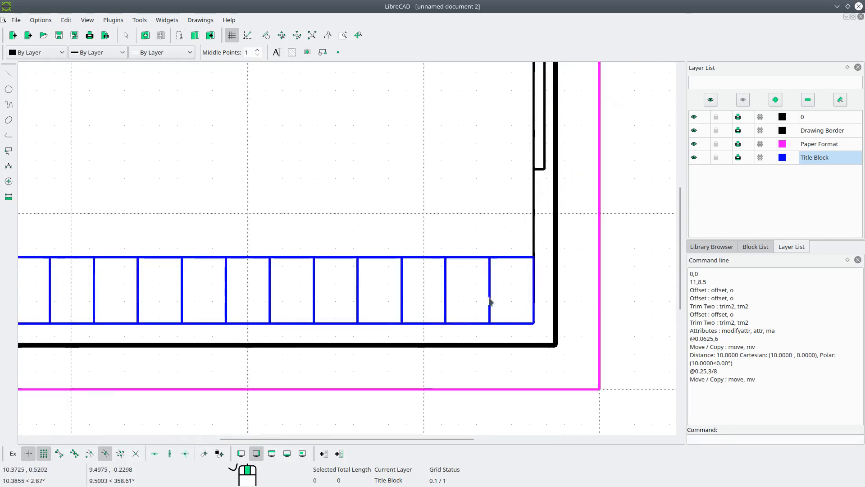
scroll(473, 298, up, 1)
right_click(461, 278)
click(468, 280)
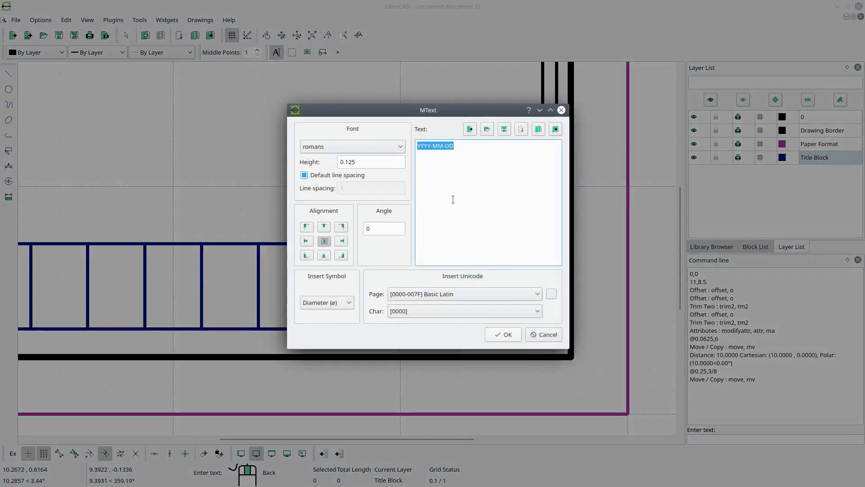
key(Caps_Lock)
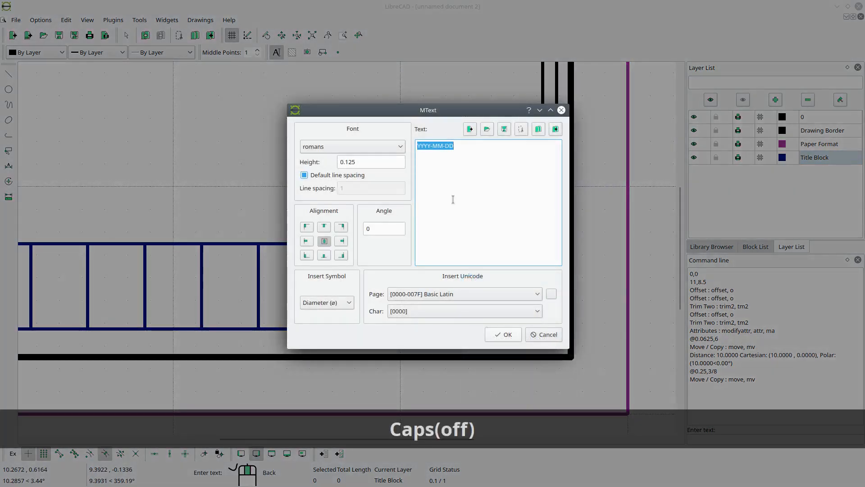
text(scale)
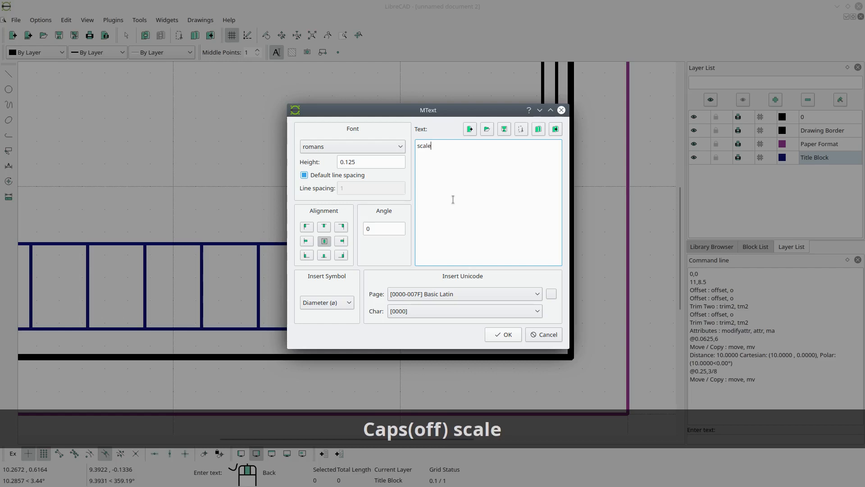
Set the "scale" text to height 0.0625 with bottom-left alignment and place it near the lower-left corner of the third-last title block cell.
click(374, 165)
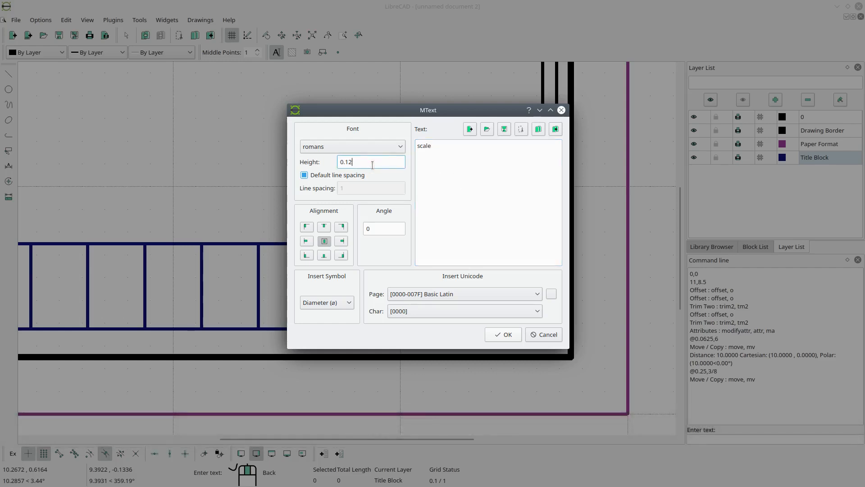
key(BackSpace)
key(BackSpace)
key(BackSpace)
text(0625)
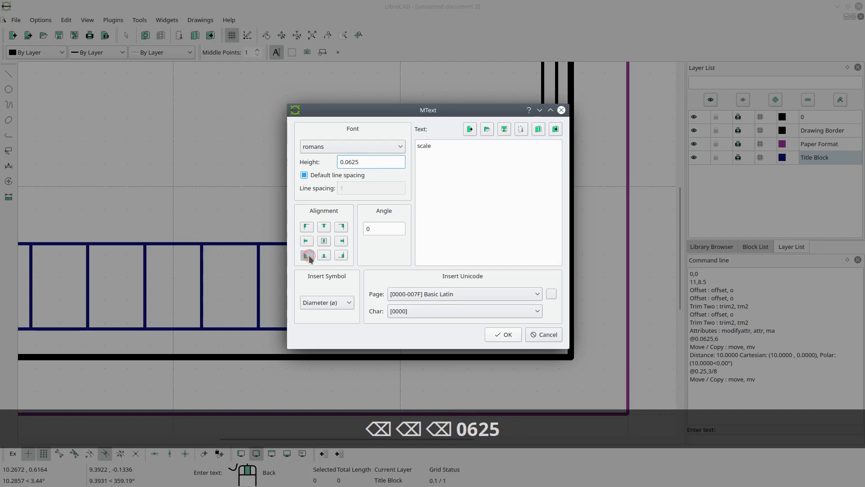
click(503, 335)
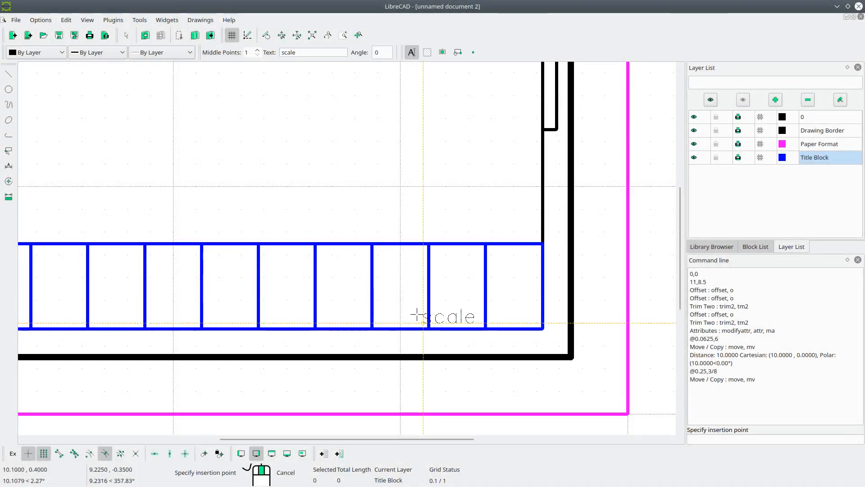
scroll(417, 314, up, 5)
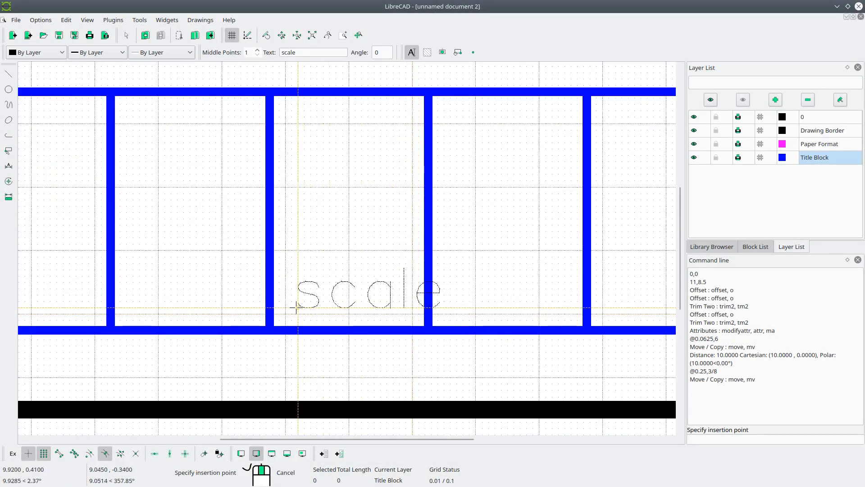
click(291, 308)
Delete the two vertical dividers between the "scale" label's start and the title block's right end to form one scale cell.
scroll(344, 256, down, 4)
drag(511, 219, 364, 220)
key(Delete)
Create a multiline text "sheet" with the same settings and place it at the lower-left of the third cell before the scale cell.
middle_drag(272, 250, 454, 254)
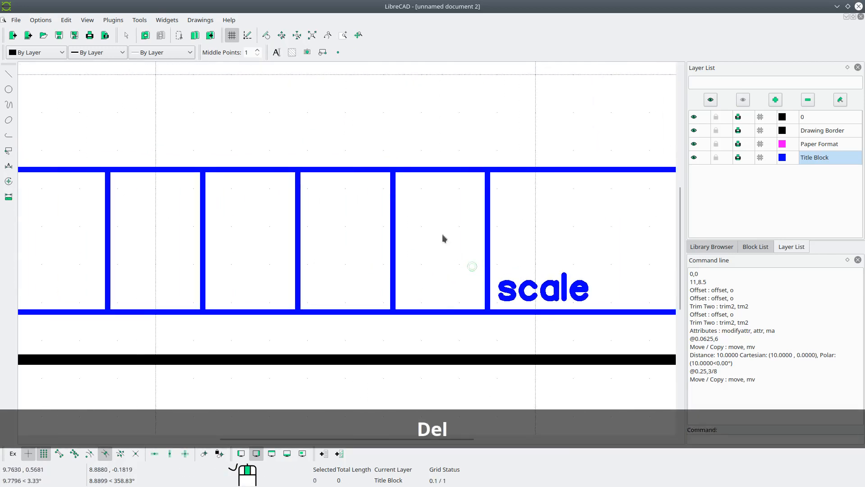
right_click(427, 222)
click(452, 234)
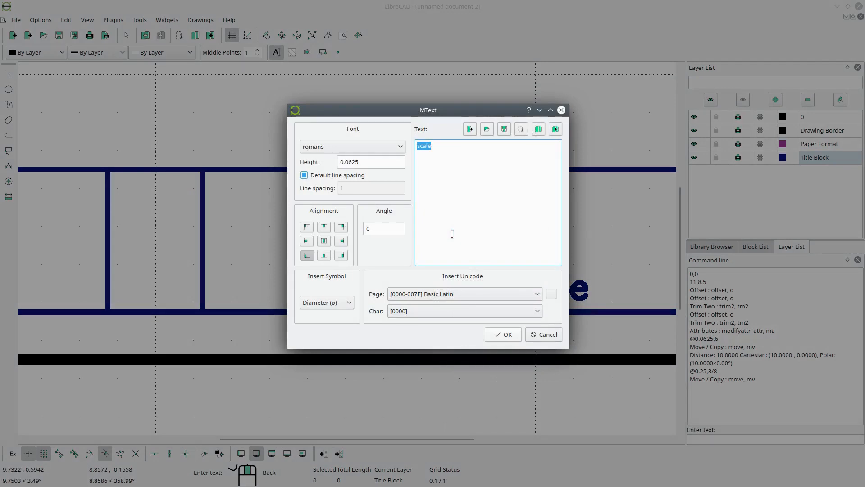
text(sheet)
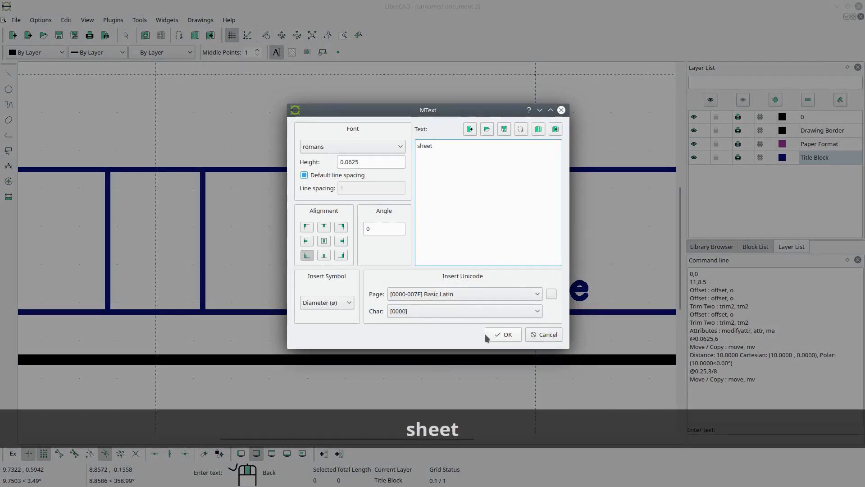
click(487, 336)
scroll(264, 290, up, 5)
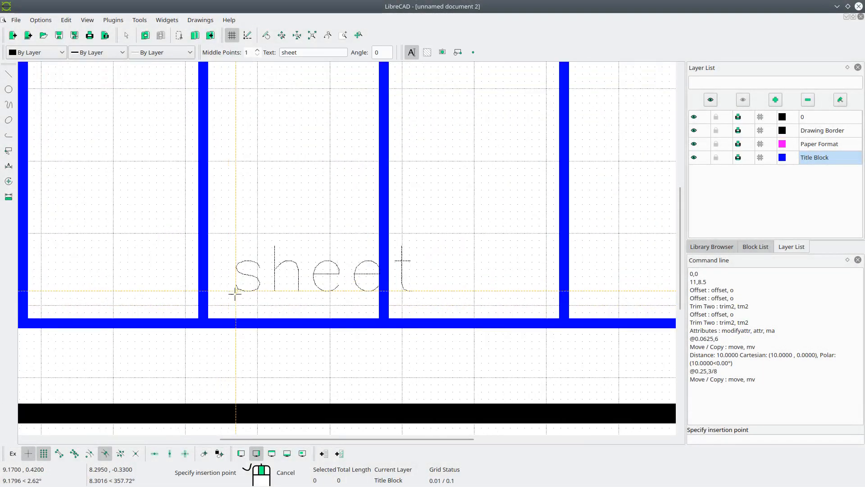
click(225, 300)
key(Escape)
Delete the two vertical dividers between the start of the "sheet" label and the scale cell to form one sheet cell.
scroll(329, 256, down, 5)
drag(445, 210, 323, 226)
key(Delete)
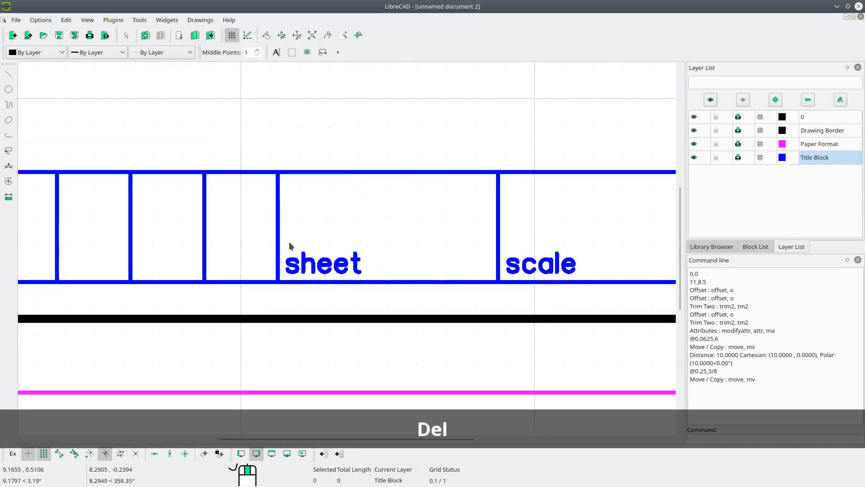
Create a multiline text "rev" with the same settings and place it near the lower-left corner of the cell directly before the sheet cell.
scroll(289, 247, up, 4)
right_click(389, 239)
click(390, 240)
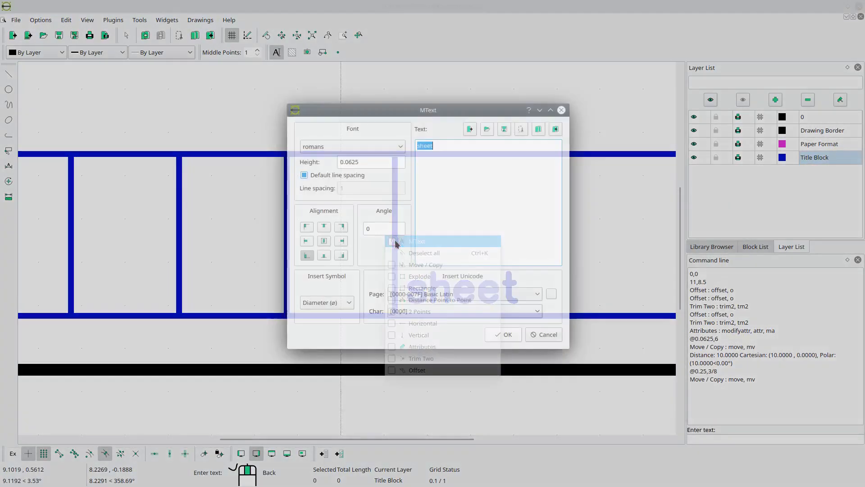
text(rev)
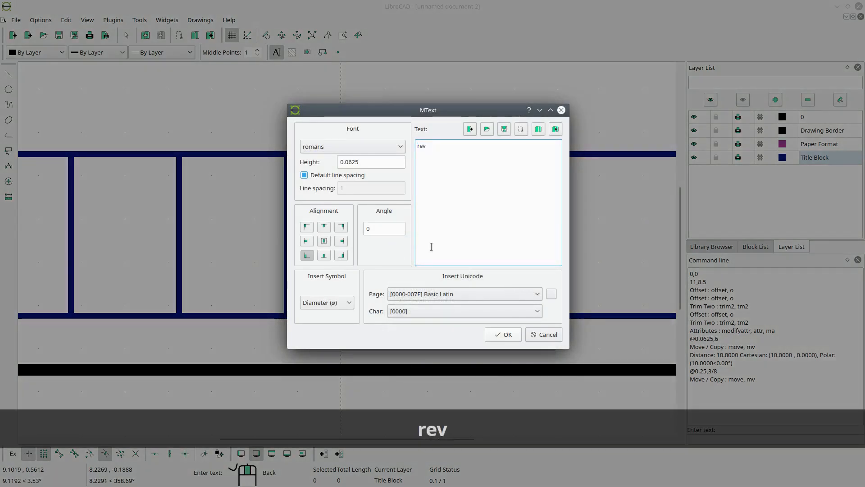
click(500, 333)
scroll(324, 297, up, 2)
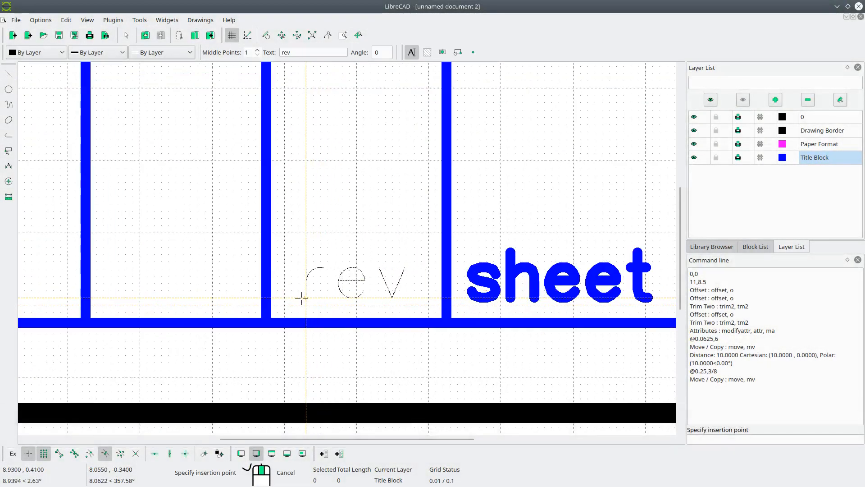
click(286, 298)
Delete all the vertical dividers between the date cell and the rev cell to form one wide title cell.
scroll(339, 276, down, 3)
middle_drag(261, 299, 381, 351)
middle_drag(340, 339, 484, 363)
scroll(456, 349, down, 4)
mouse_move(324, 344)
middle_down()
mouse_move(438, 367)
mouse_move(427, 368)
middle_up()
drag(576, 317, 110, 328)
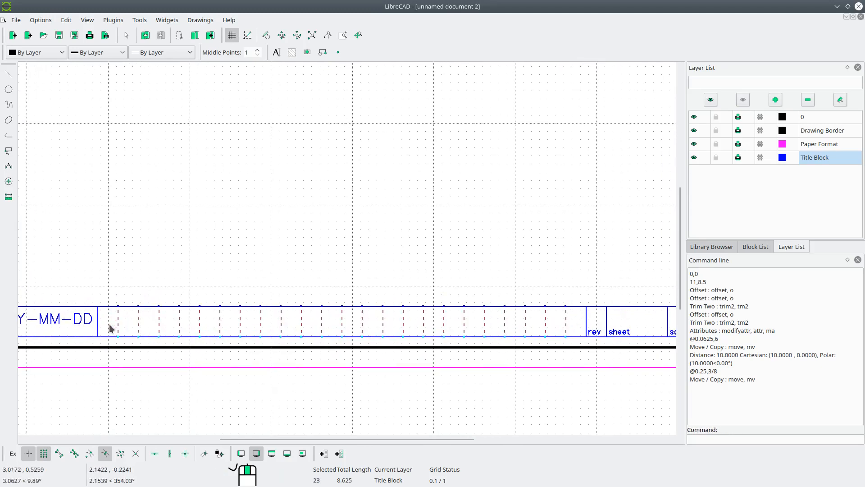
key(Delete)
Create a new multiline text reading "Drawing Title" on the Title Block layer.
right_click(214, 260)
click(228, 262)
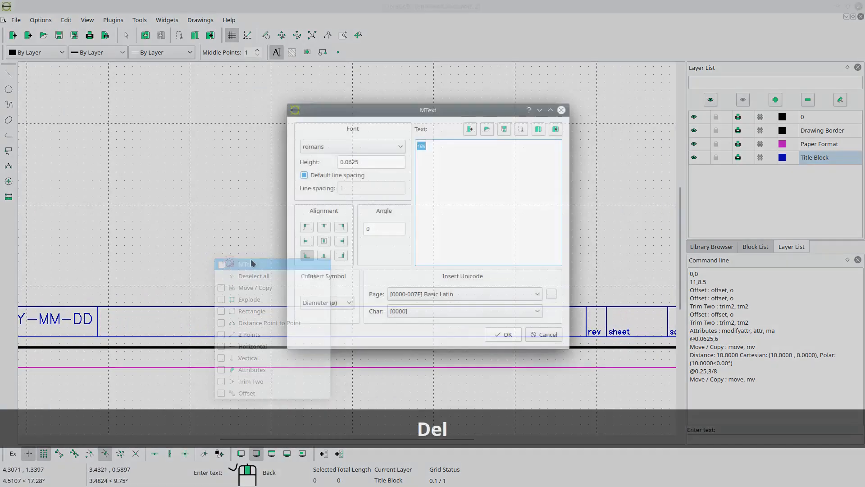
text(Drawing Ti)
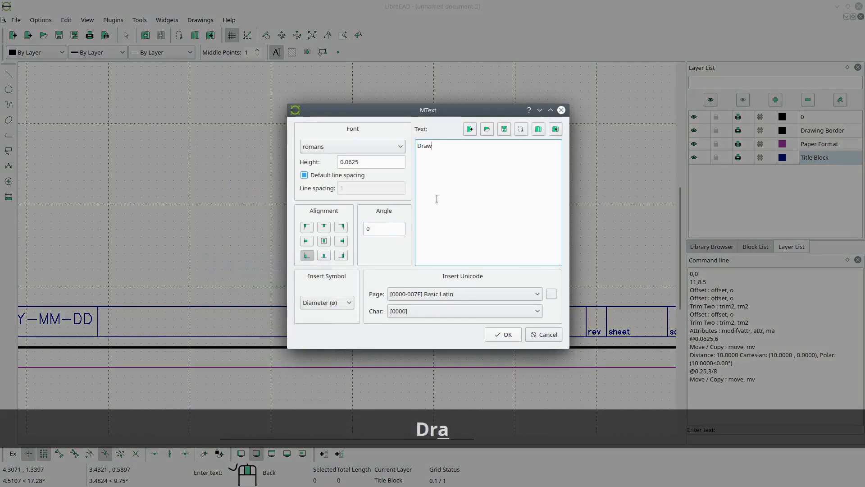
key(BackSpace)
text(itle)
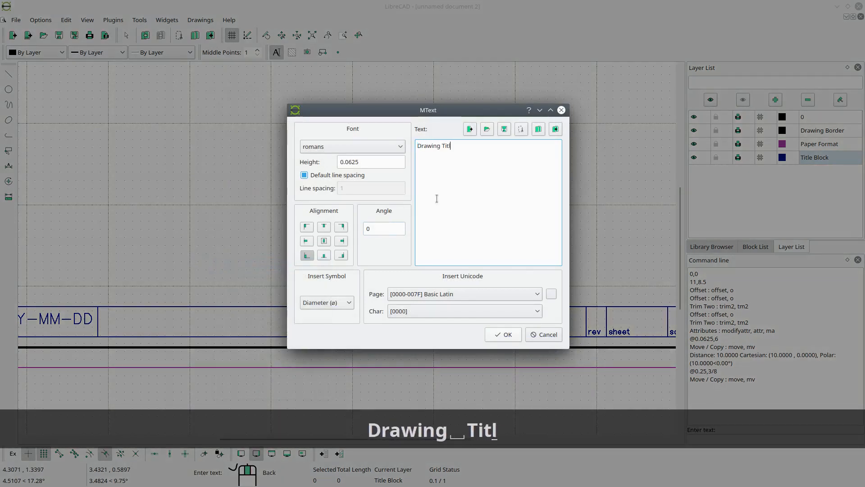
Set the "Drawing Title" text to height 0.1875 with middle-centre alignment and place it near the middle of the wide title cell.
click(366, 162)
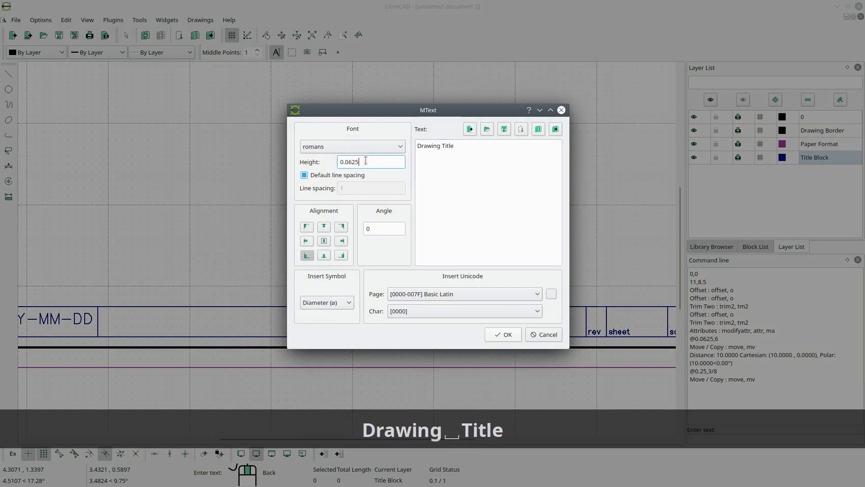
key(BackSpace)
key(BackSpace)
key(BackSpace)
key(BackSpace)
text(1875)
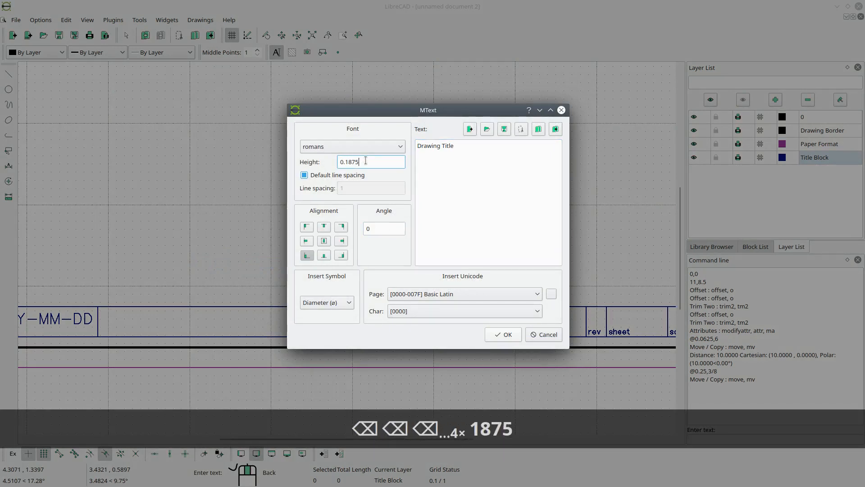
click(324, 241)
click(501, 335)
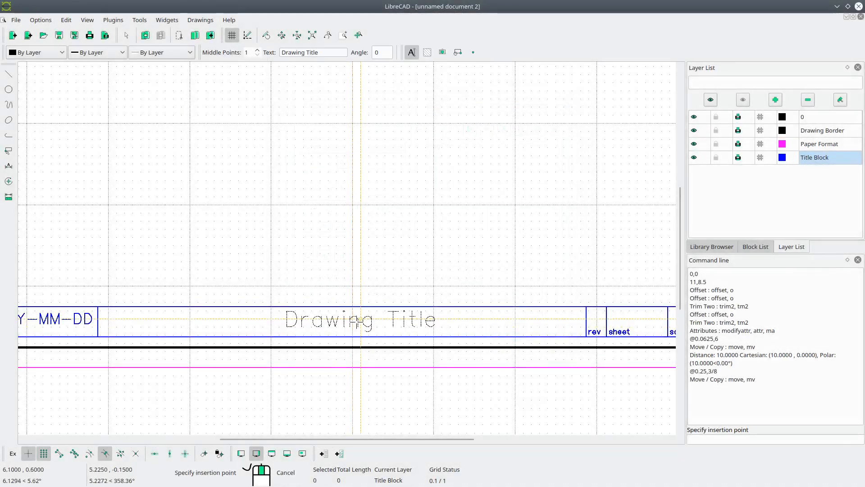
click(352, 319)
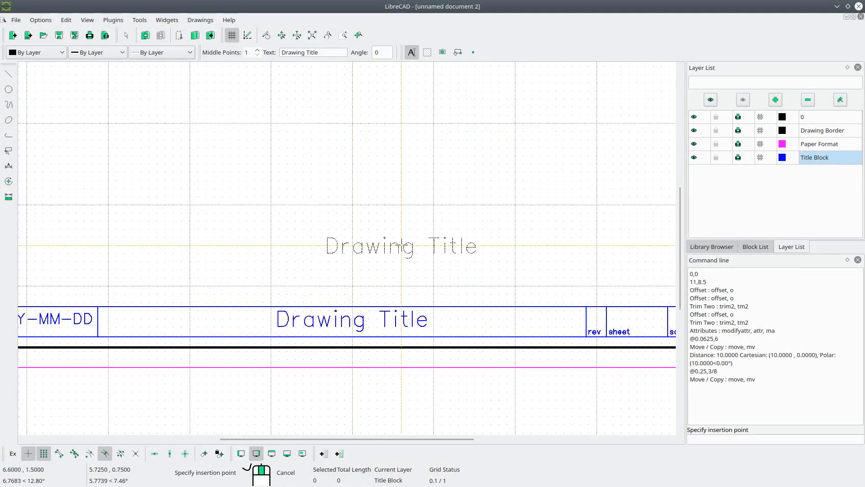
right_click(400, 246)
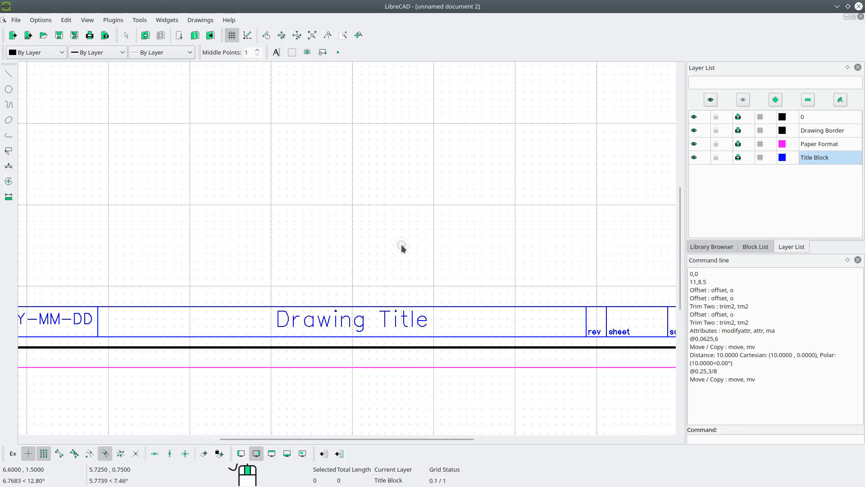
Change the Title Block layer's default pen colour to Black / White.
click(311, 36)
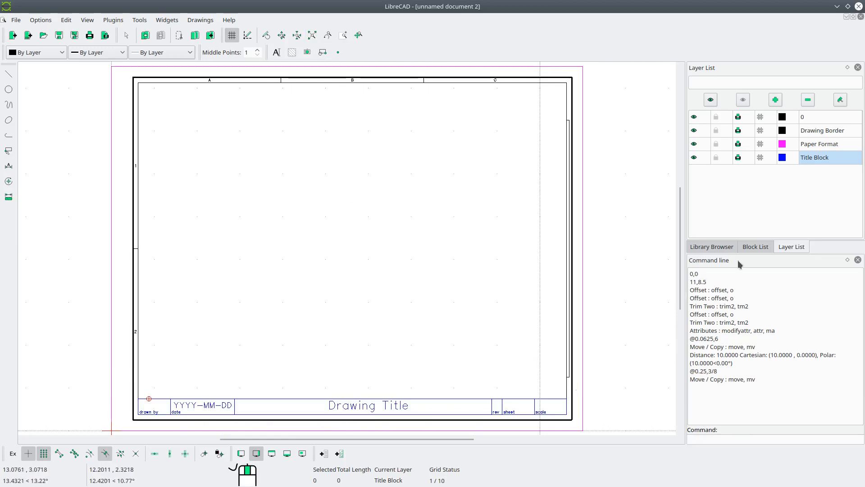
click(839, 102)
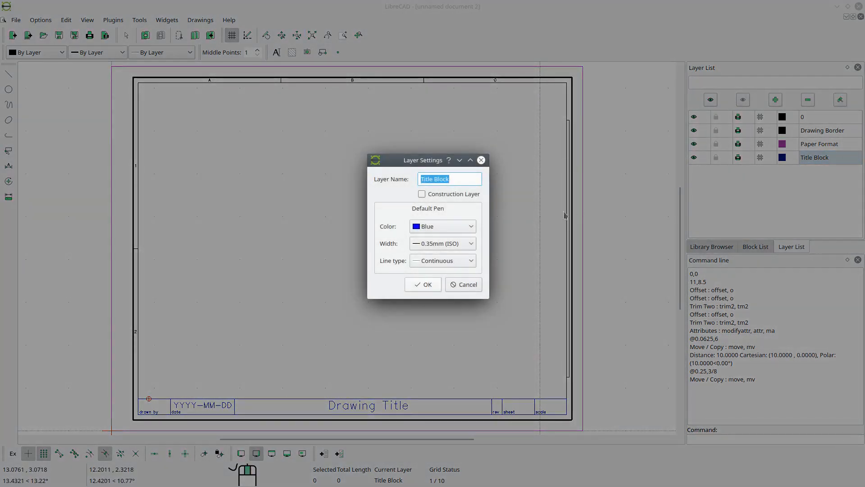
click(459, 231)
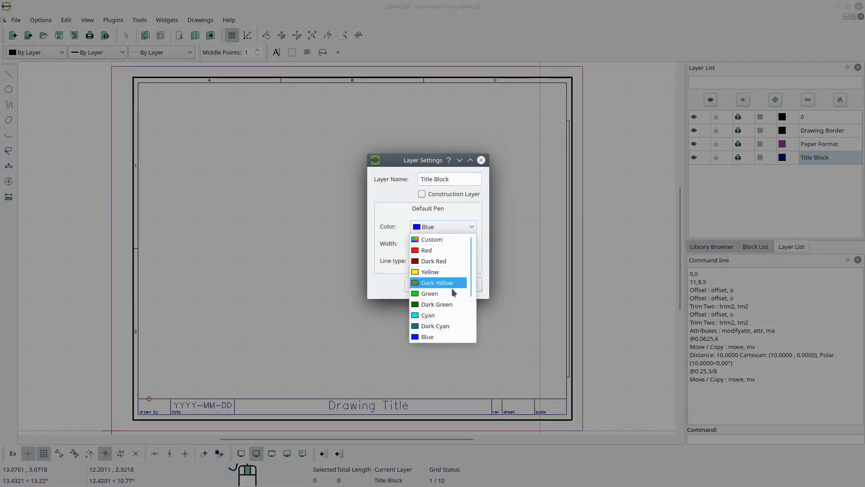
scroll(454, 288, down, 2)
click(438, 315)
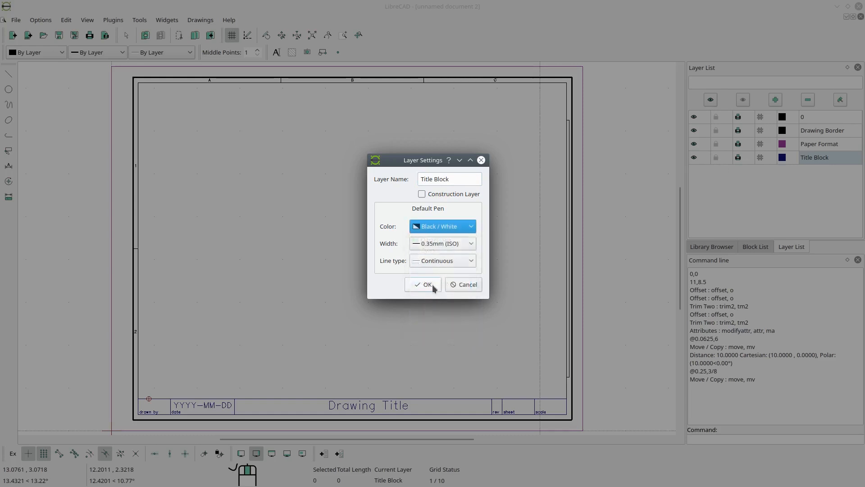
click(431, 286)
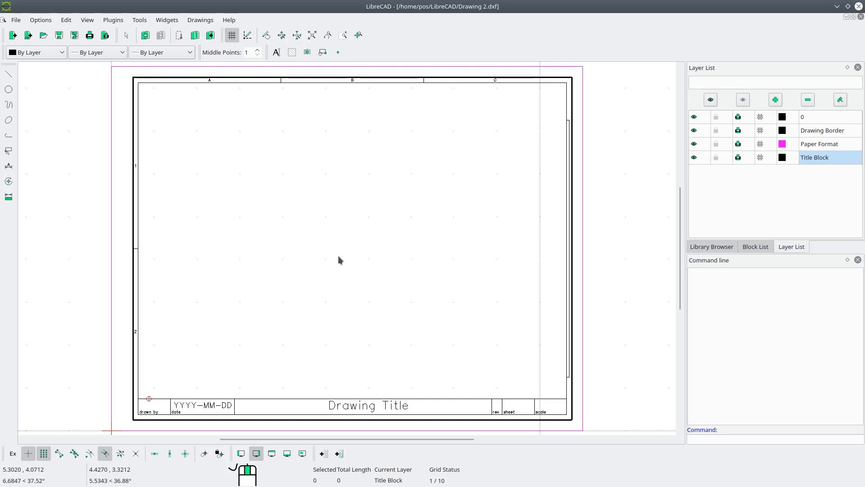
Save the drawing under the new name "Drawing Template - Letter Landscape" as a DXF 2007 file.
click(75, 35)
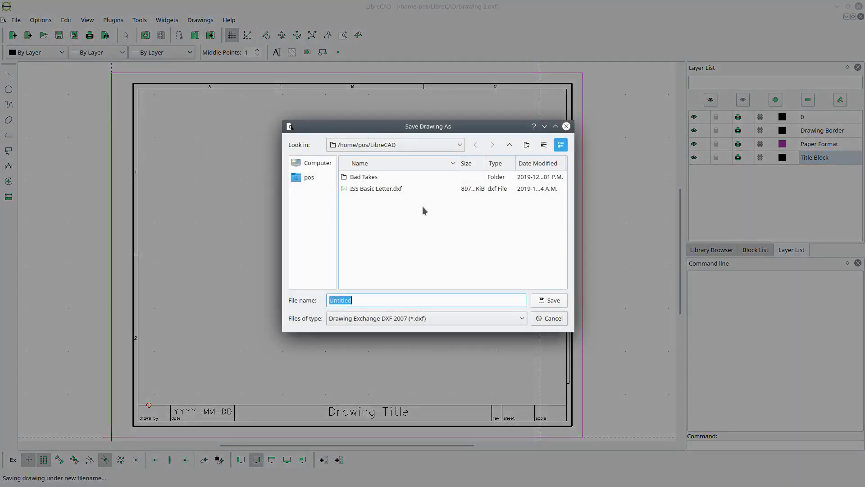
text(Drawing T)
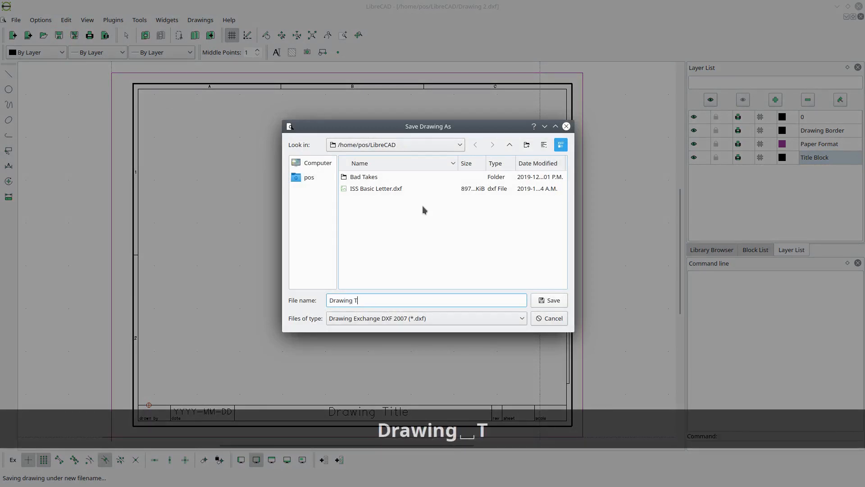
text(emplate - Letter Landscape)
key(Return)
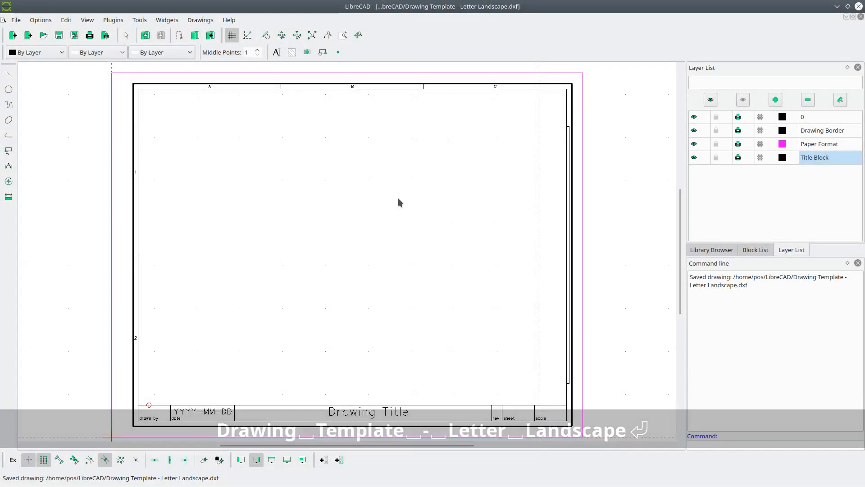
Switch to the open drawing "ISS Basic Letter.dxf".
click(205, 24)
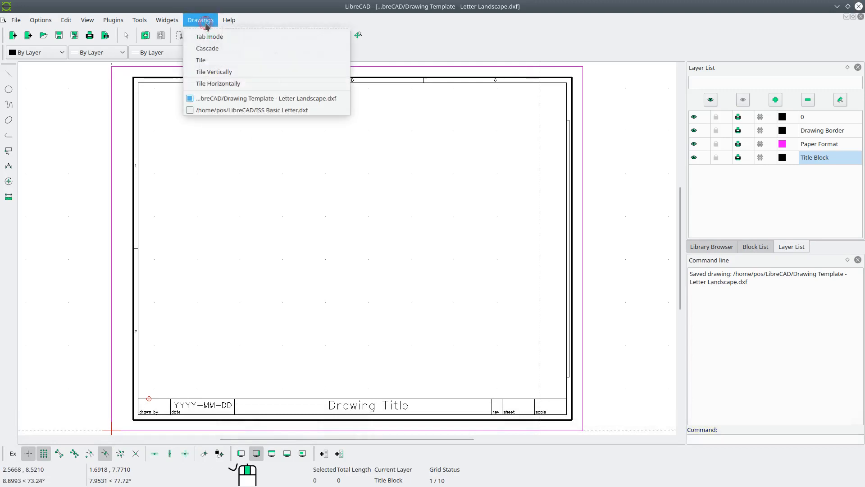
click(239, 110)
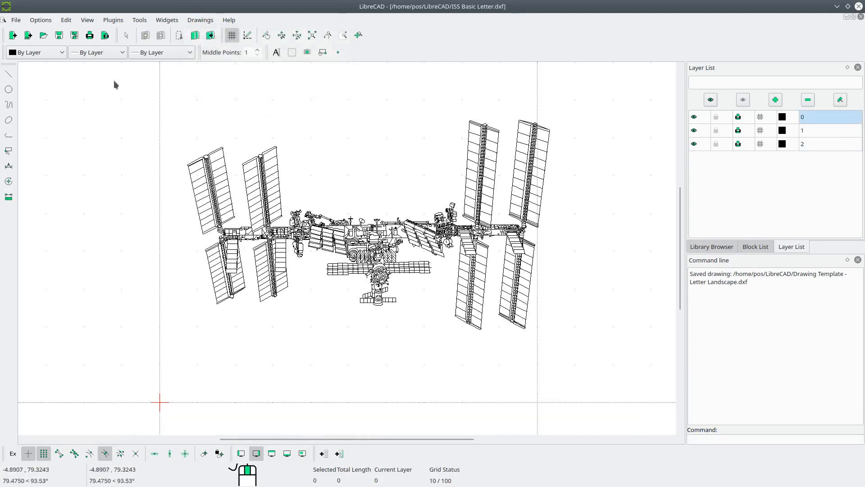
Import "Drawing Template - Letter Landscape.dxf" as a block and place it at the drawing origin below the space station.
click(16, 21)
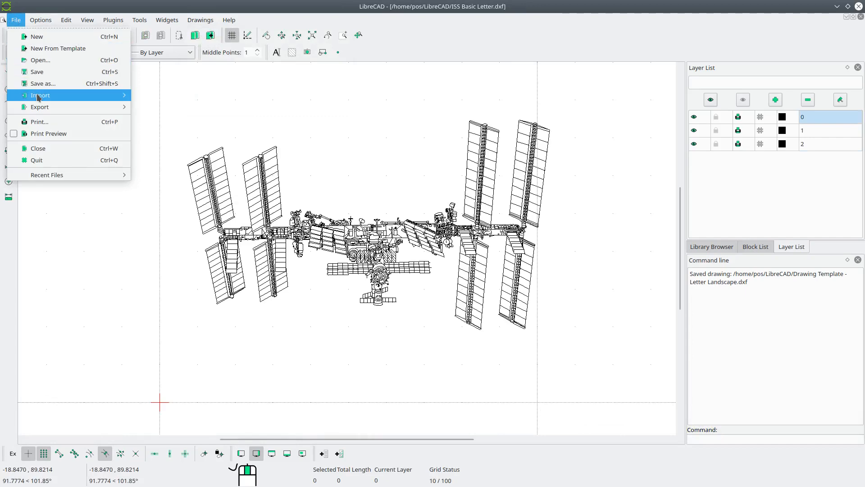
mouse_move(41, 95)
click(163, 107)
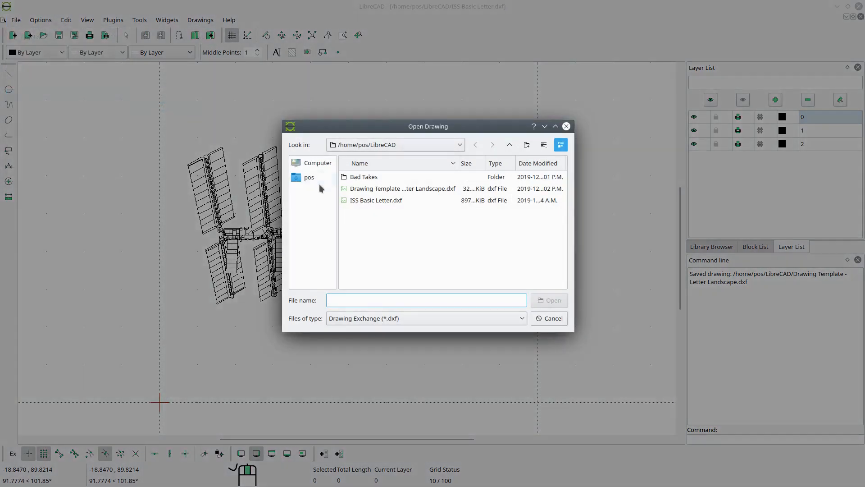
click(430, 188)
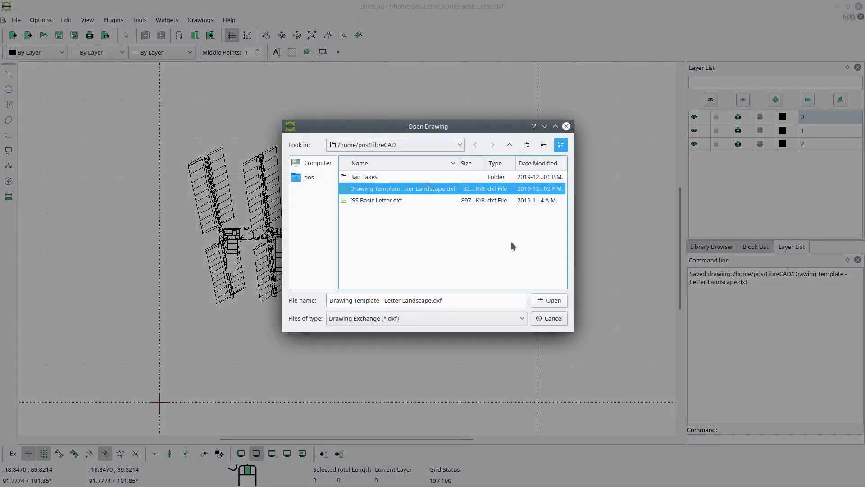
click(549, 300)
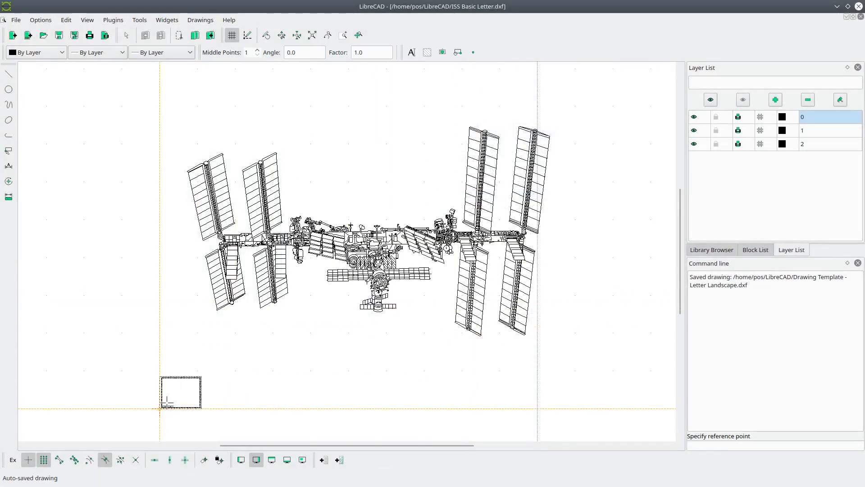
click(166, 402)
right_click(189, 390)
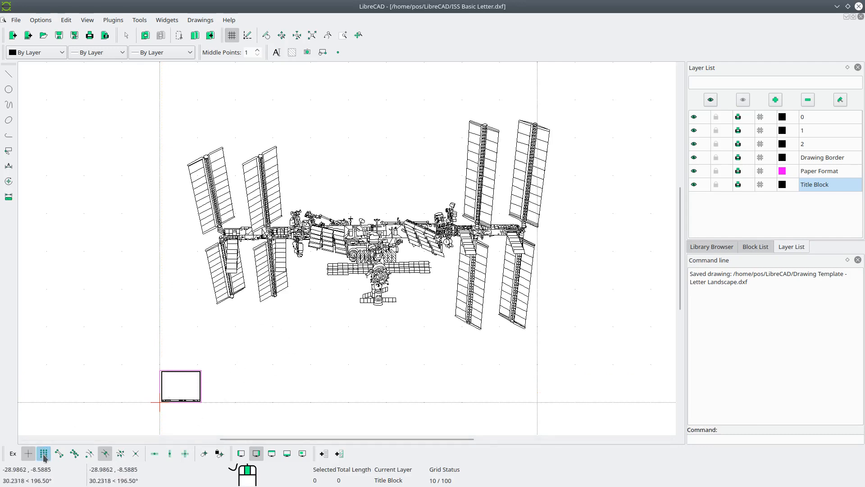
Turn off middle-point snapping and scale the inserted template isotropically by a factor of 10 about the origin, deleting the original.
click(105, 454)
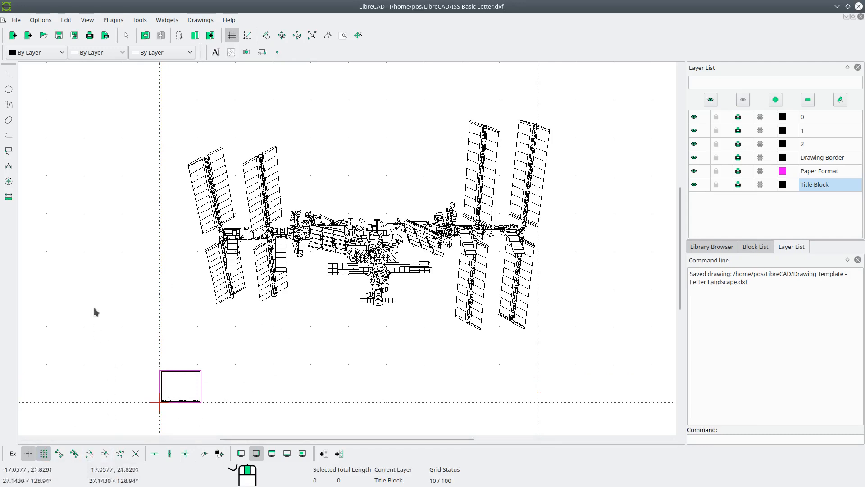
click(233, 346)
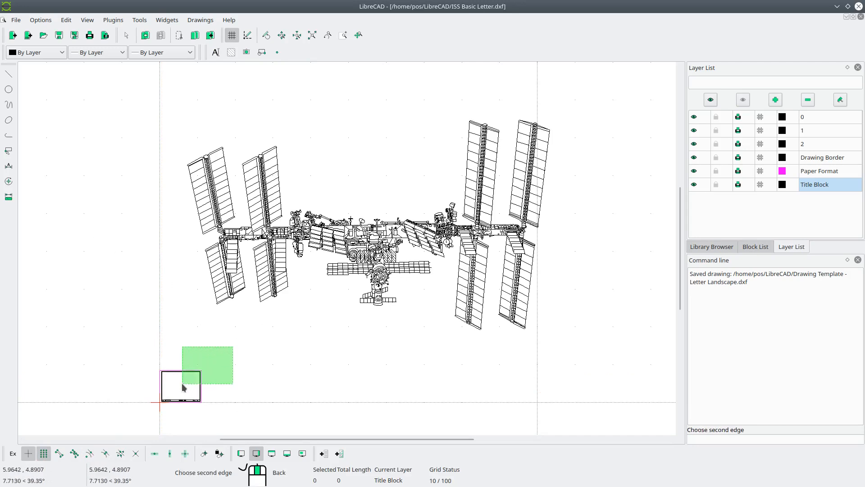
click(181, 384)
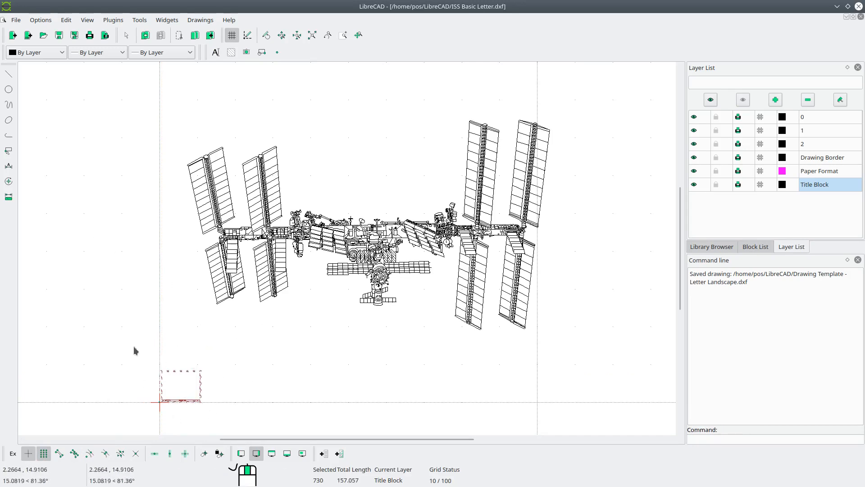
click(5, 182)
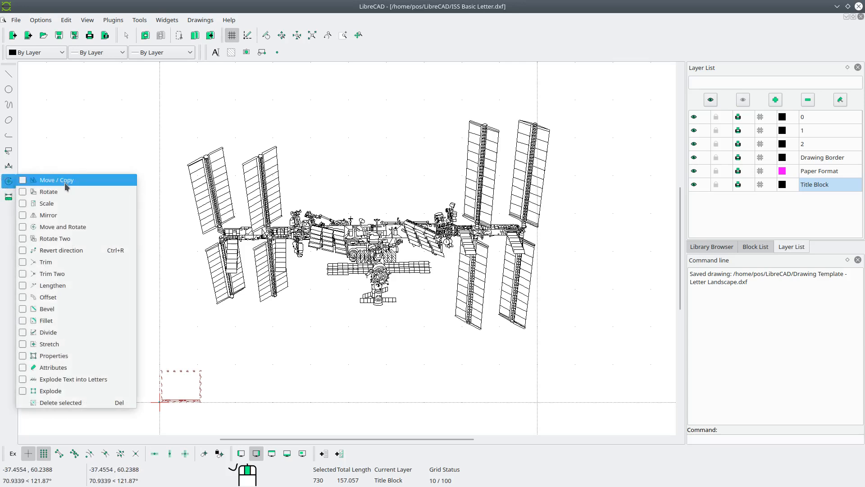
click(63, 203)
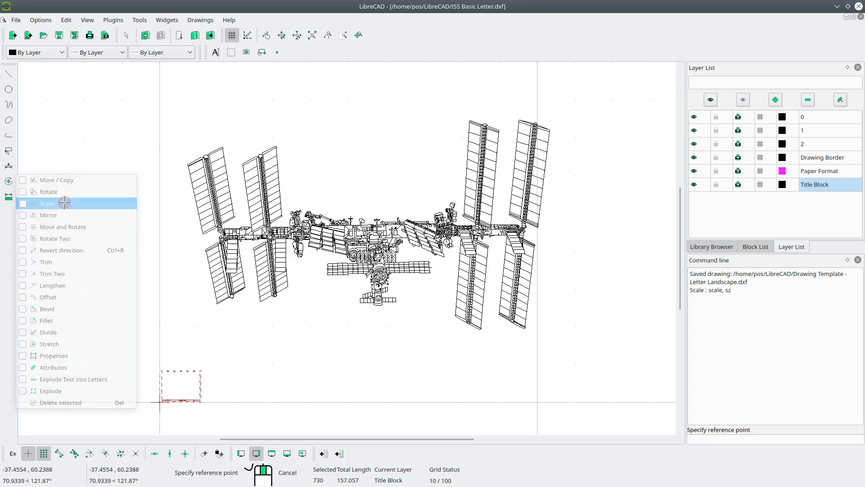
click(163, 401)
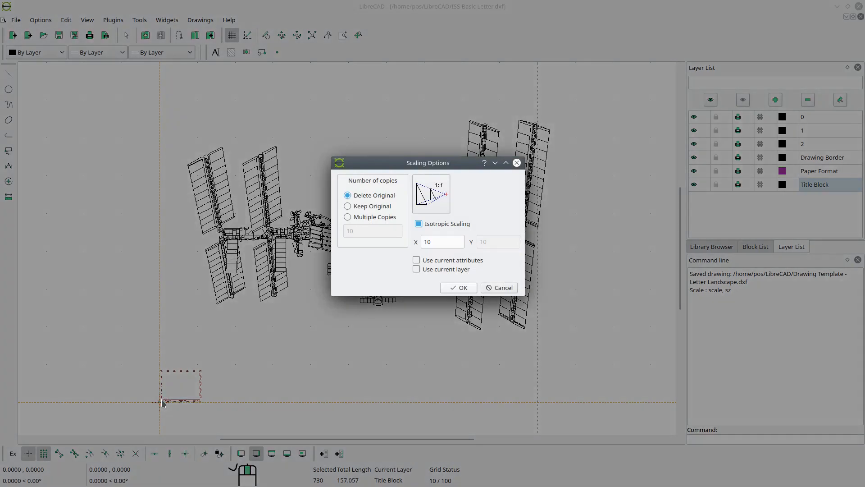
click(428, 242)
click(460, 288)
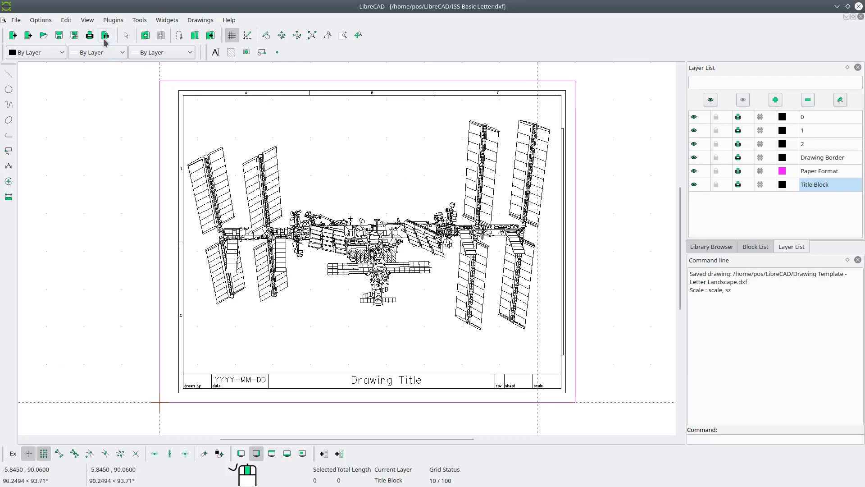
Check the main drawing unit and the paper format and orientation in the drawing preferences.
click(41, 20)
click(57, 49)
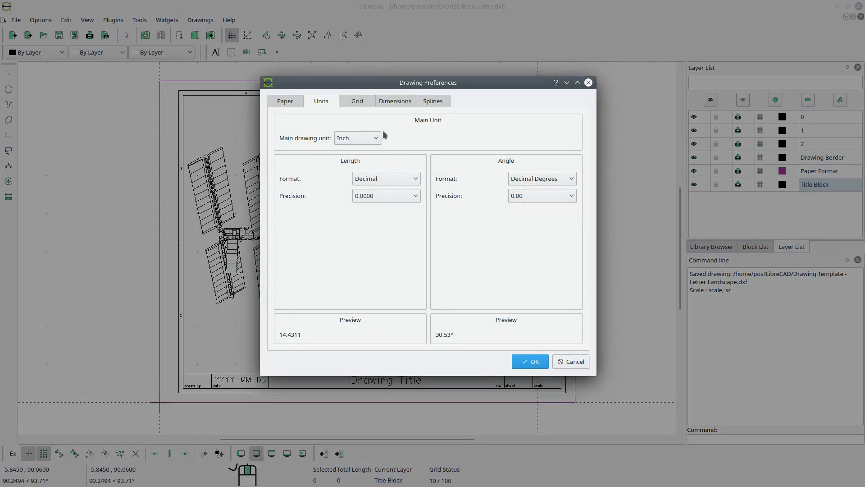
click(285, 101)
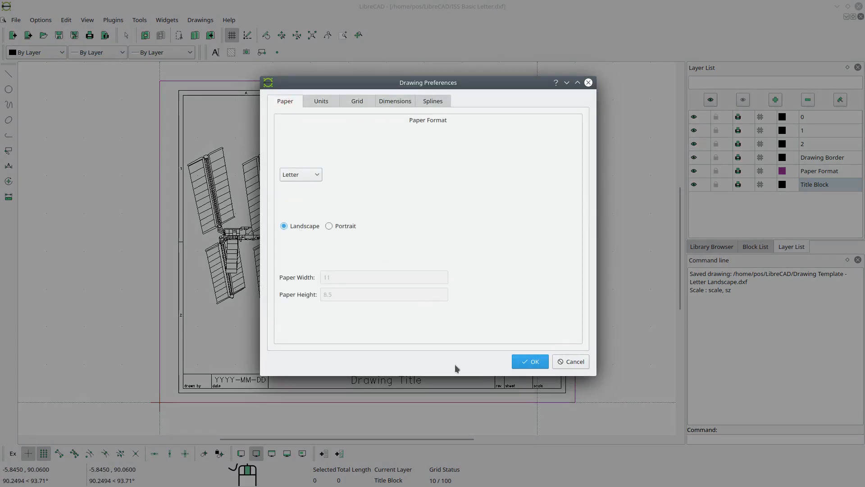
click(530, 362)
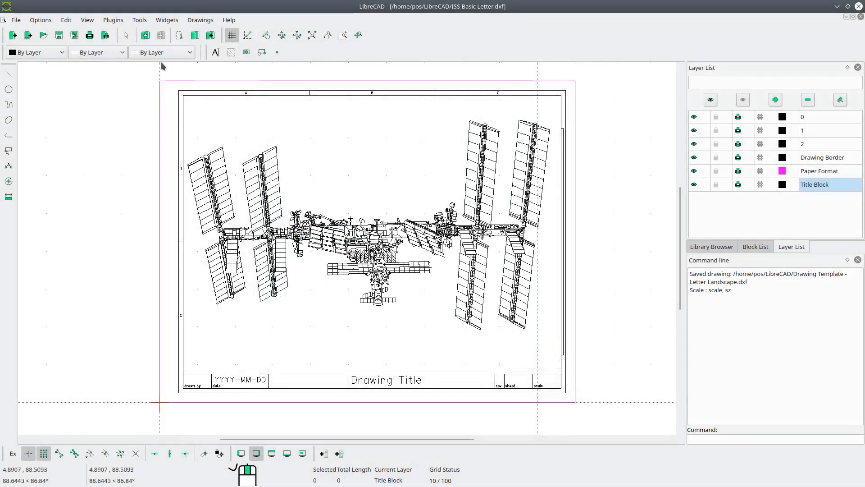
Preview the print, exclude the Paper Format layer from printing, and return to the drawing.
click(106, 39)
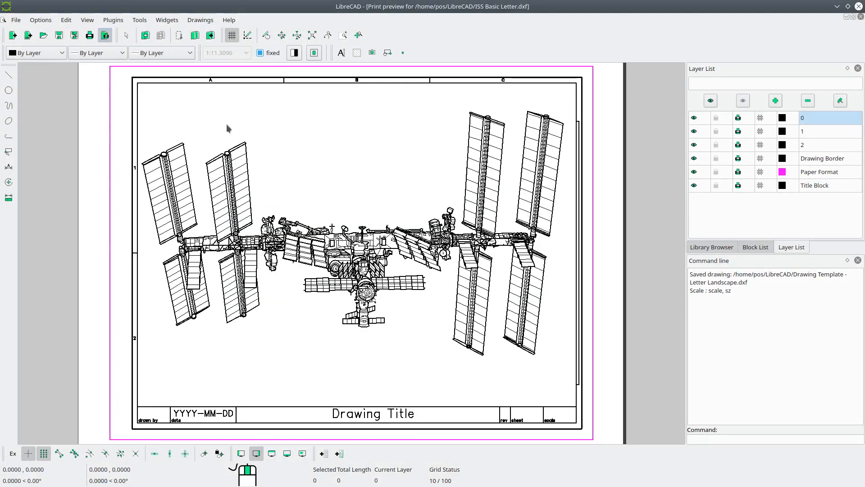
click(315, 38)
scroll(415, 236, down, 1)
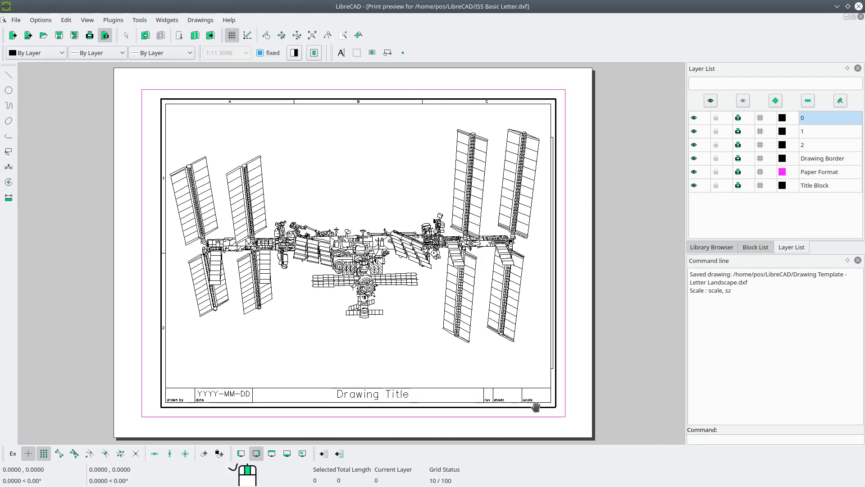
click(739, 172)
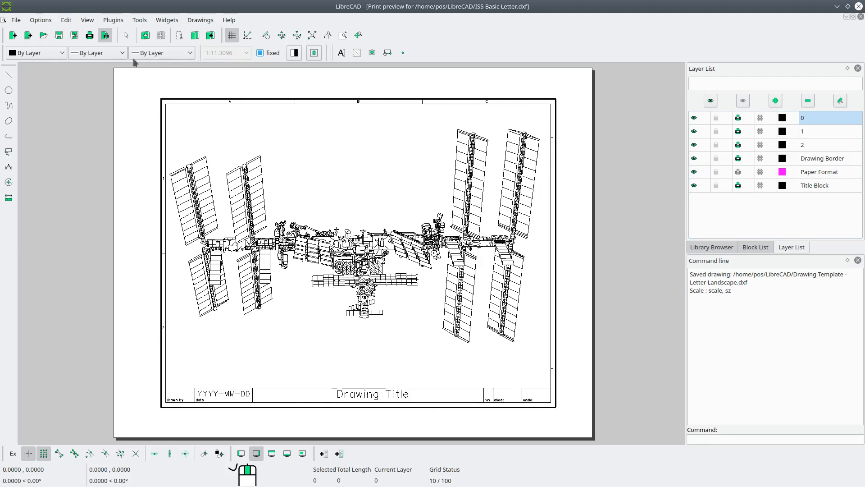
click(106, 36)
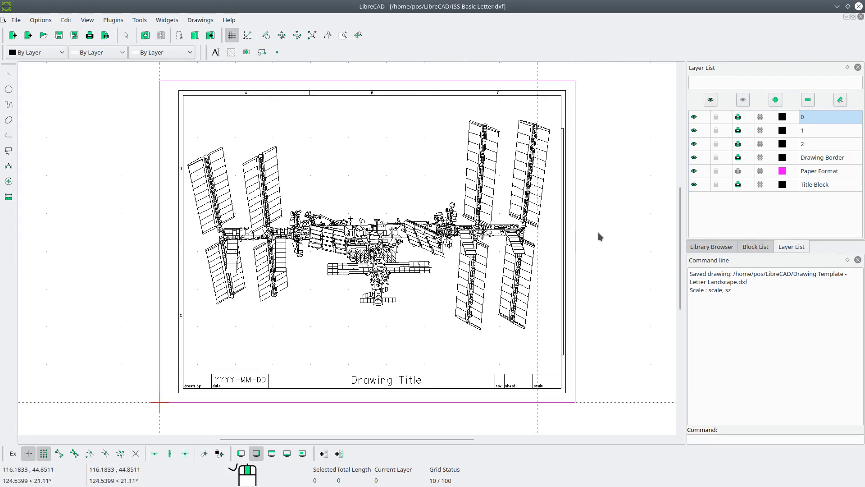
Create a layer named "Dimensions" with a red default pen colour and choose its pen width.
click(775, 100)
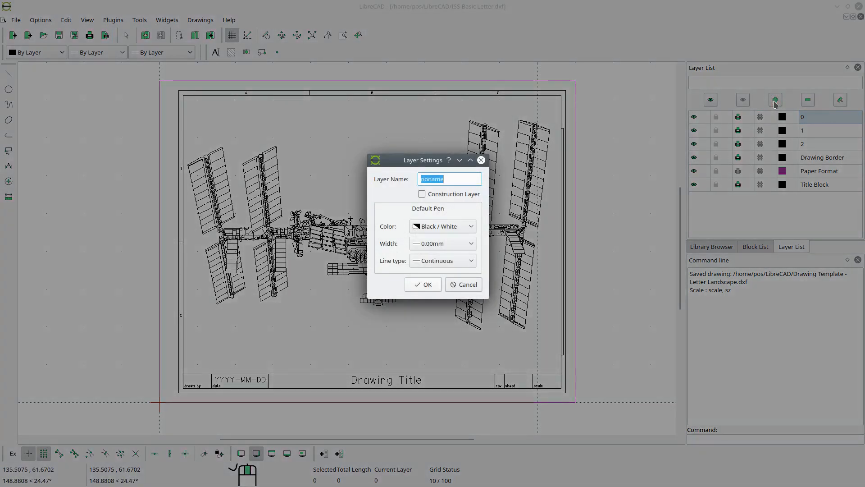
text(Dimen)
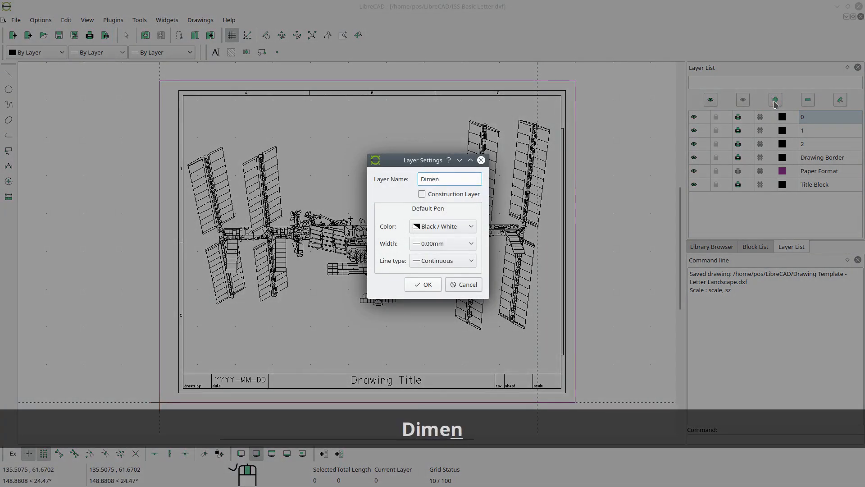
text(sions)
click(459, 226)
scroll(450, 280, up, 3)
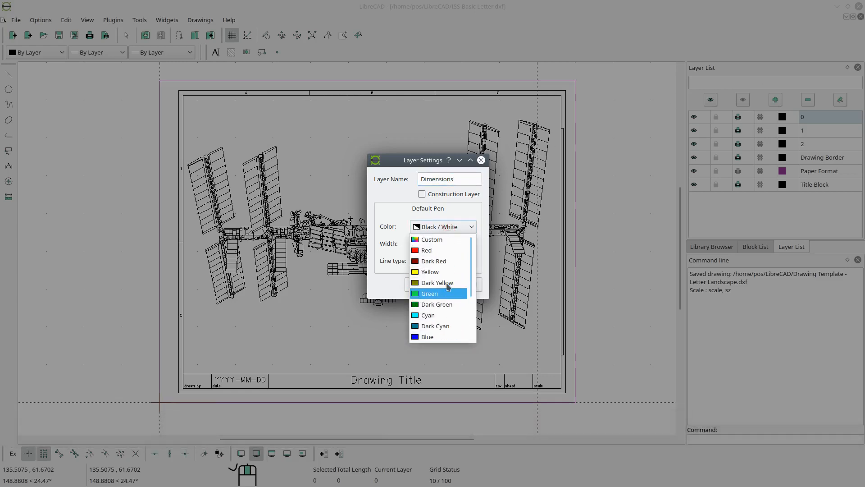
click(441, 255)
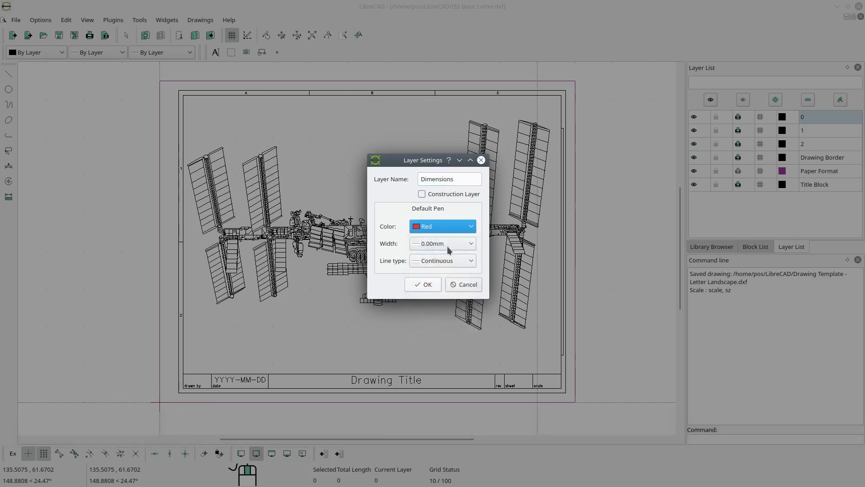
click(449, 247)
scroll(449, 323, down, 2)
click(444, 321)
click(430, 284)
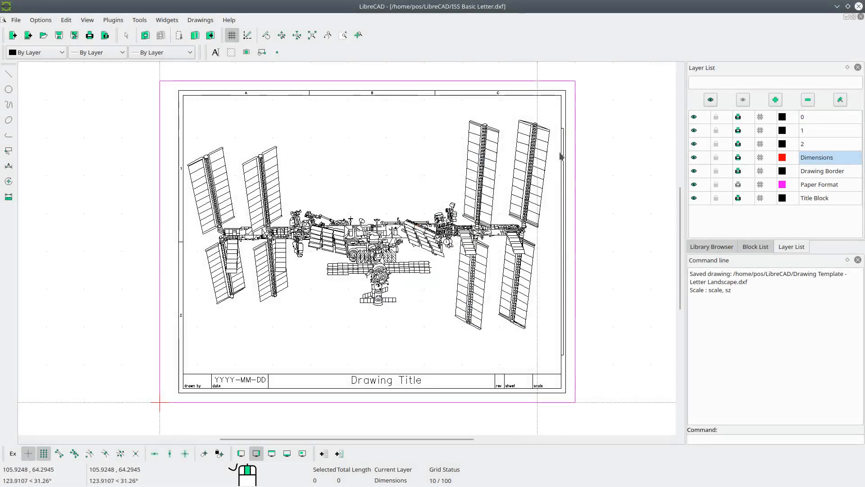
Add a vertical dimension between the ends of the narrow bar on the border's right side, with the dimension line just inside the border.
scroll(561, 320, up, 2)
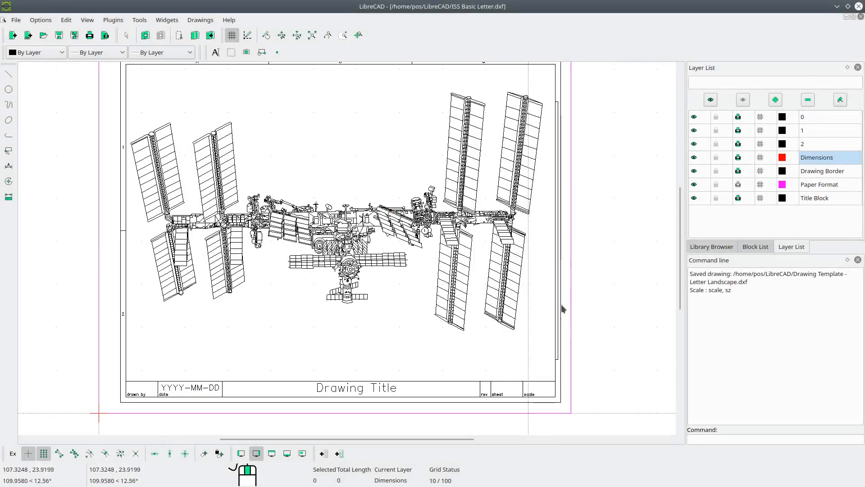
mouse_move(582, 232)
middle_down()
mouse_move(558, 268)
mouse_move(553, 261)
middle_up()
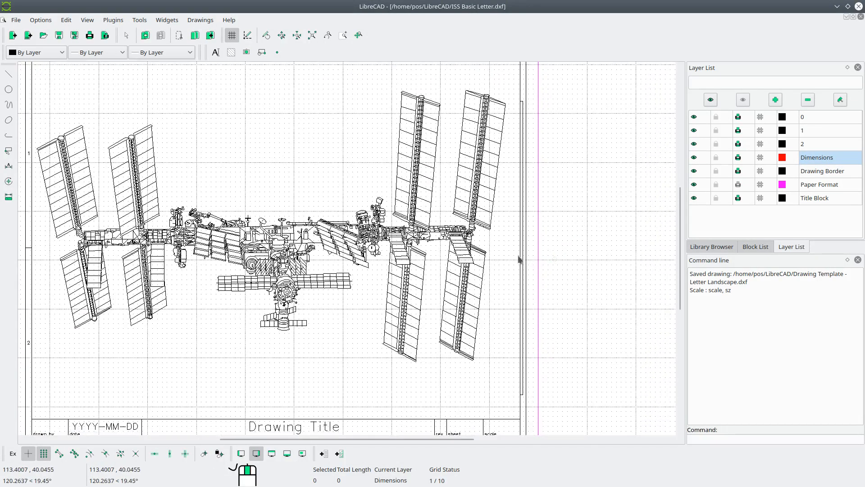
click(8, 165)
click(49, 200)
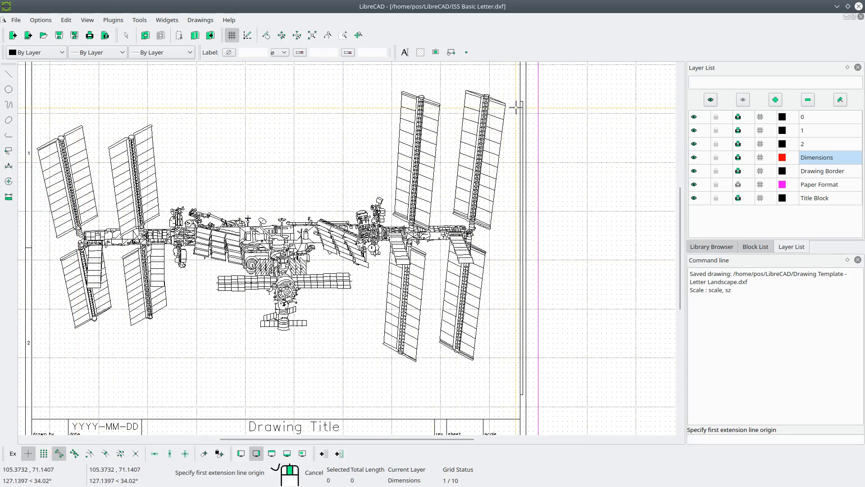
click(511, 265)
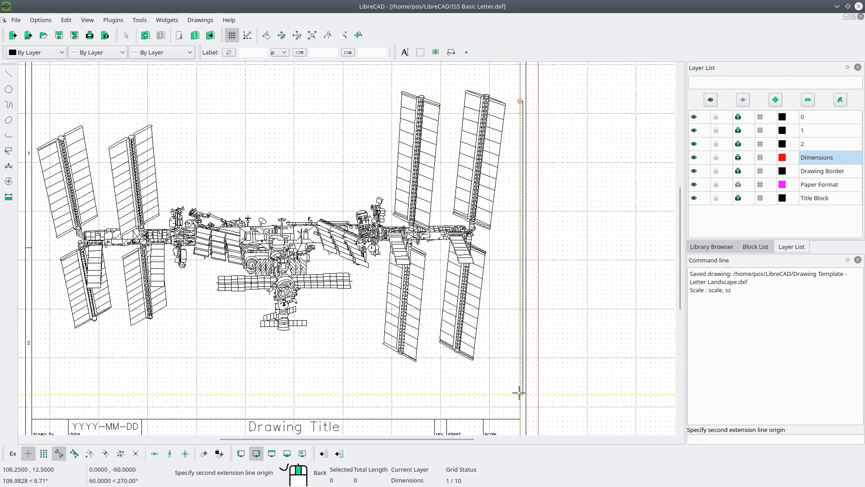
click(515, 387)
click(508, 325)
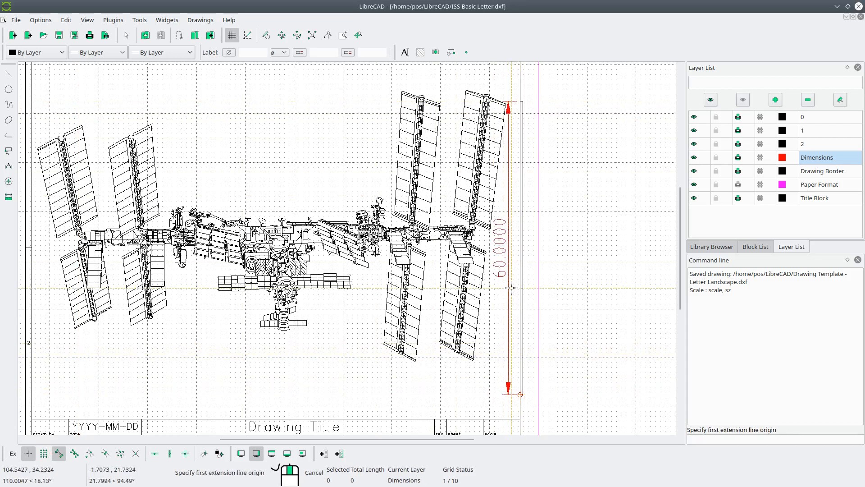
right_click(511, 287)
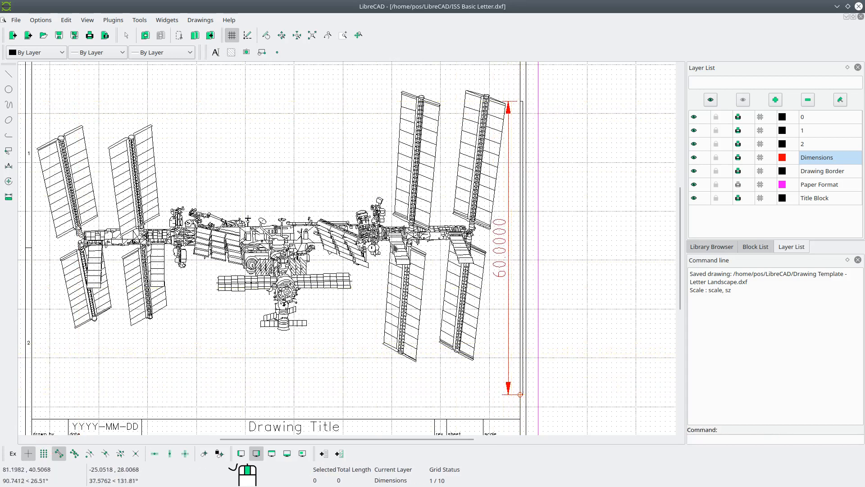
Preview the print, unlock the fixed print scale and set it to 6:60.
click(105, 35)
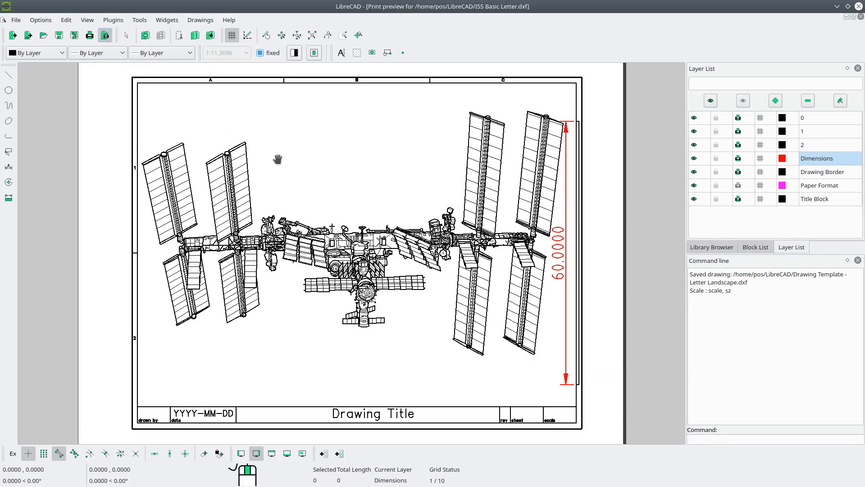
scroll(278, 159, down, 1)
click(261, 53)
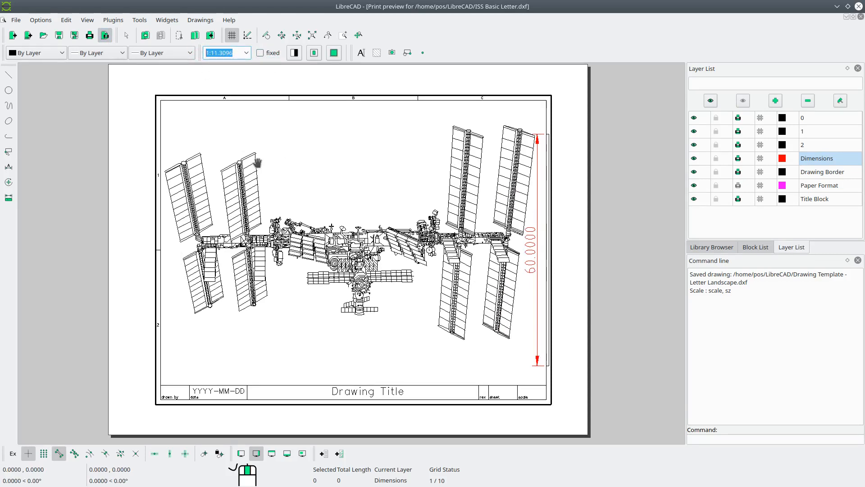
text(6)
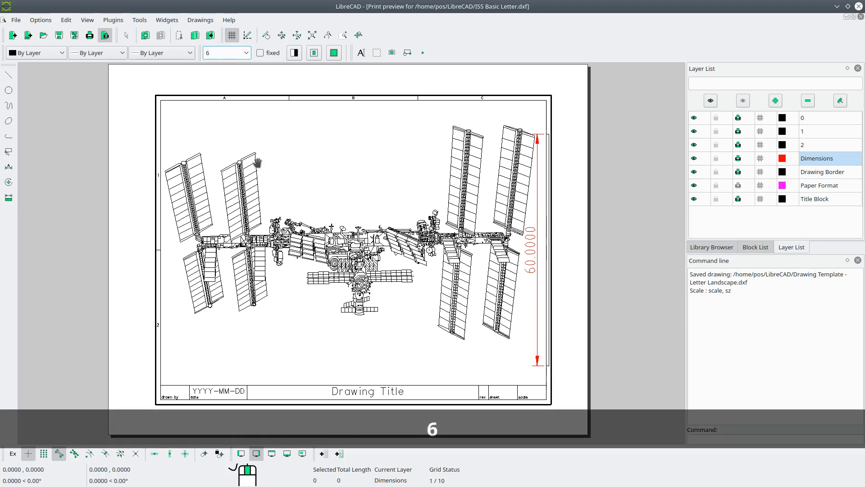
text(:60)
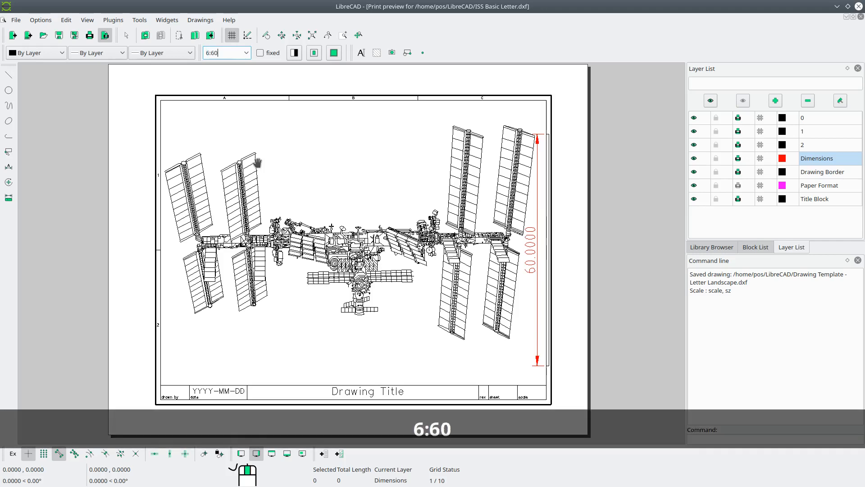
key(Return)
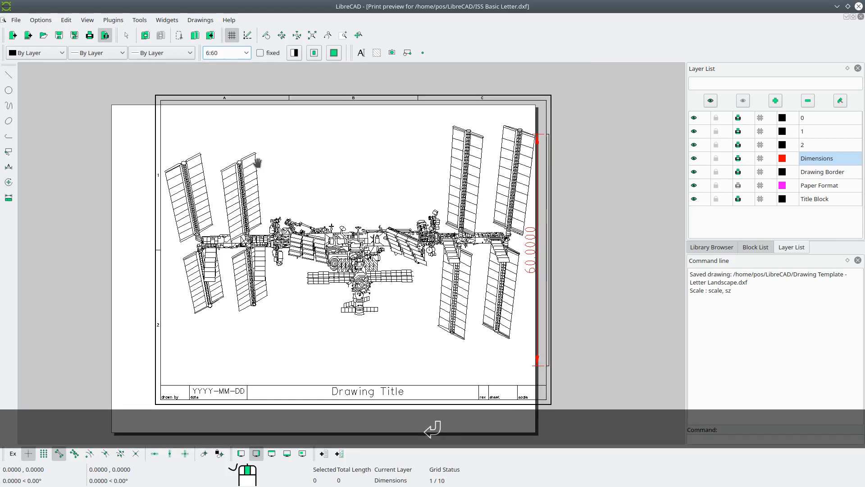
Fix the print scale again, centre the drawing on the preview page, and return to the drawing.
click(261, 53)
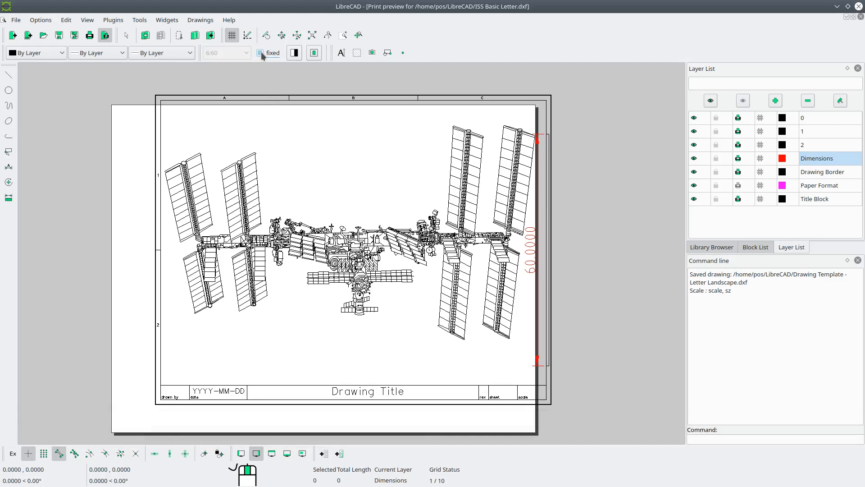
click(314, 53)
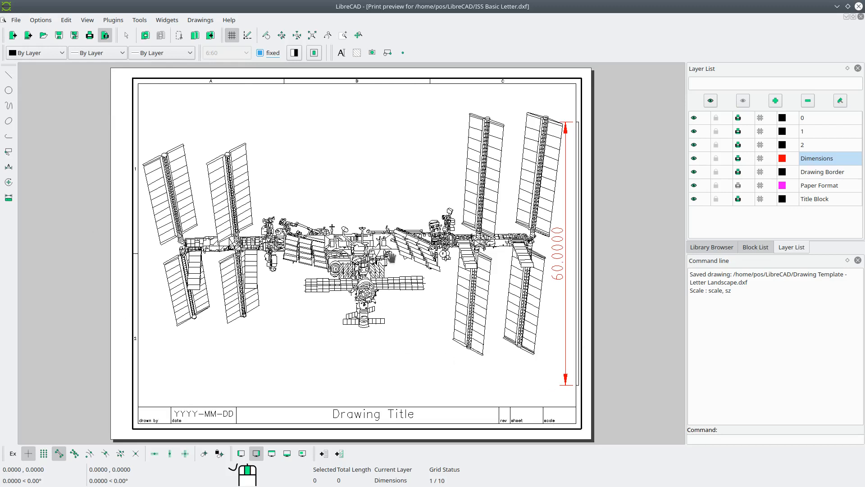
click(106, 36)
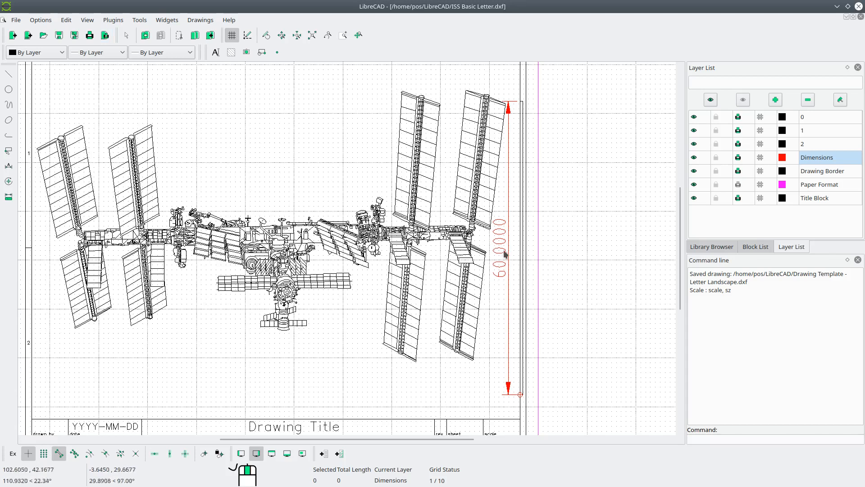
Delete the red vertical dimension inside the border's right side and preview the print again.
click(506, 284)
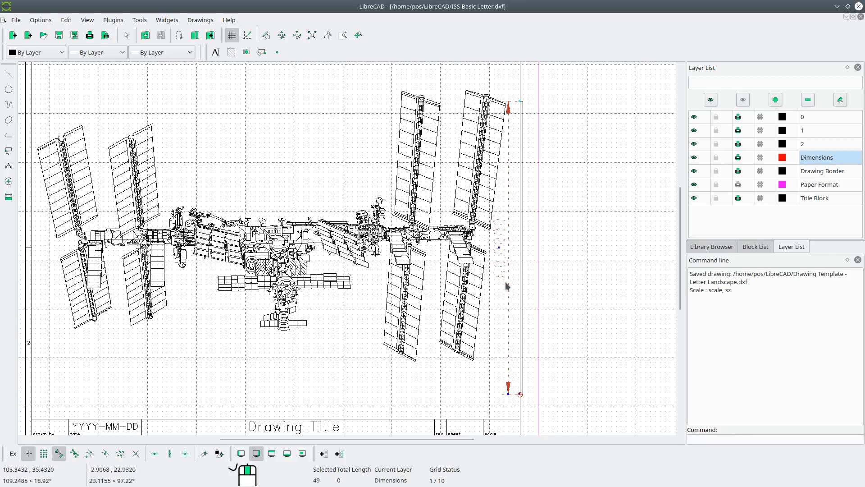
key(Delete)
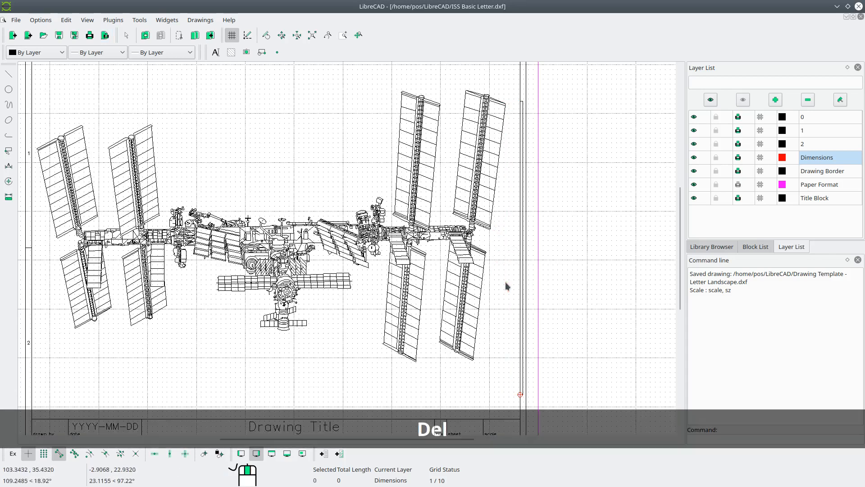
click(316, 39)
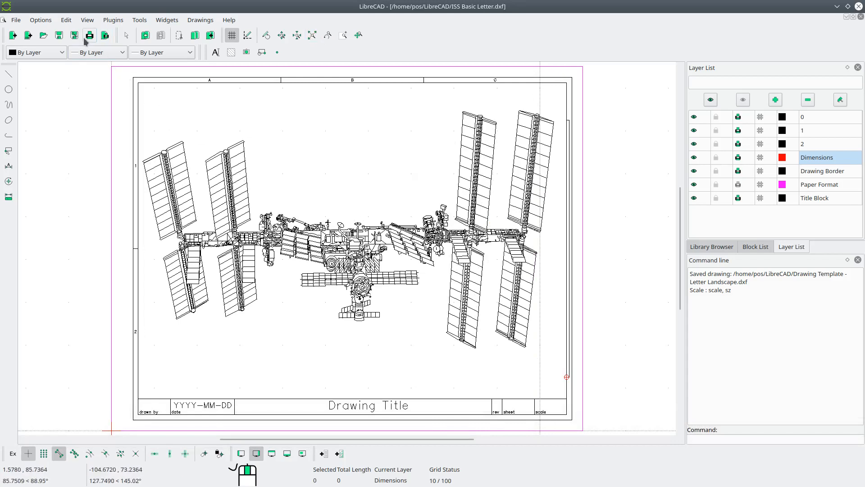
click(105, 36)
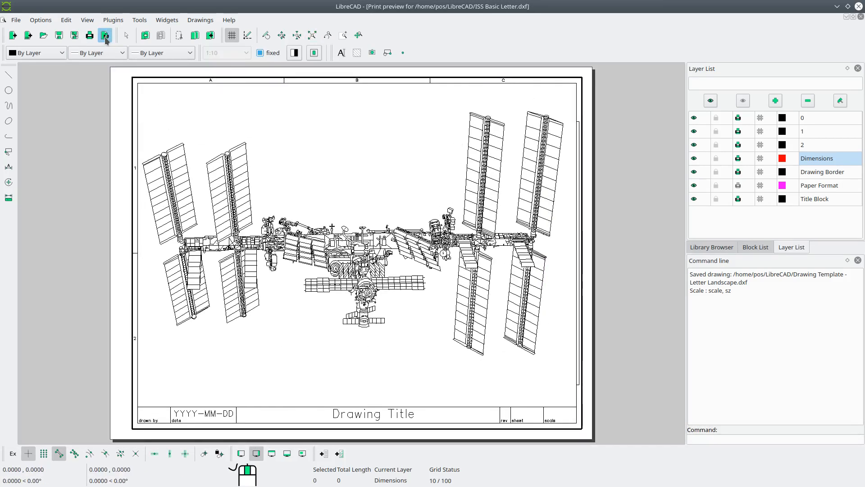